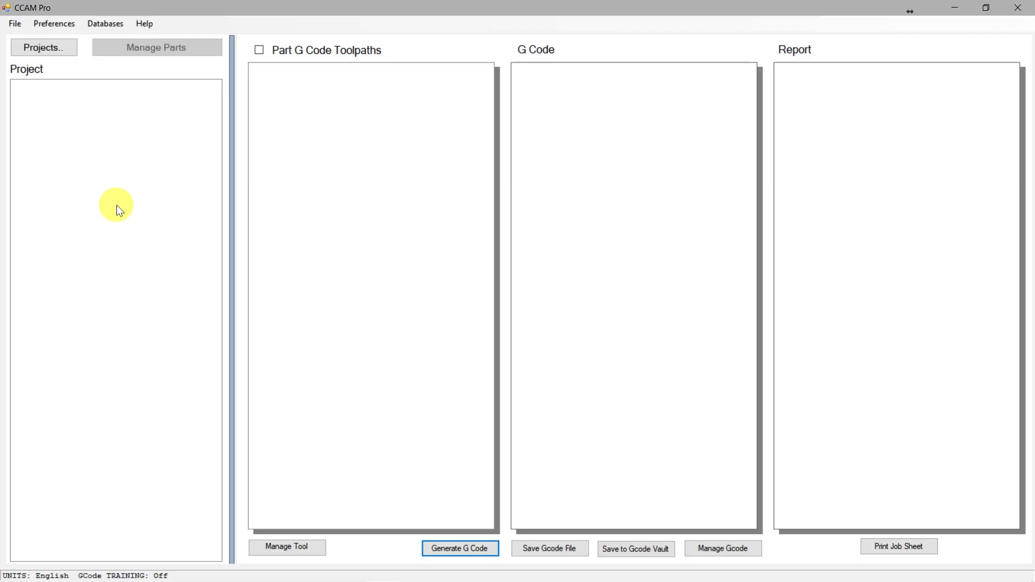
Switch to the Aspire drawing and examine the 3952 Classic Spiral cutter profile below the workpiece
mouse_move(320, 572)
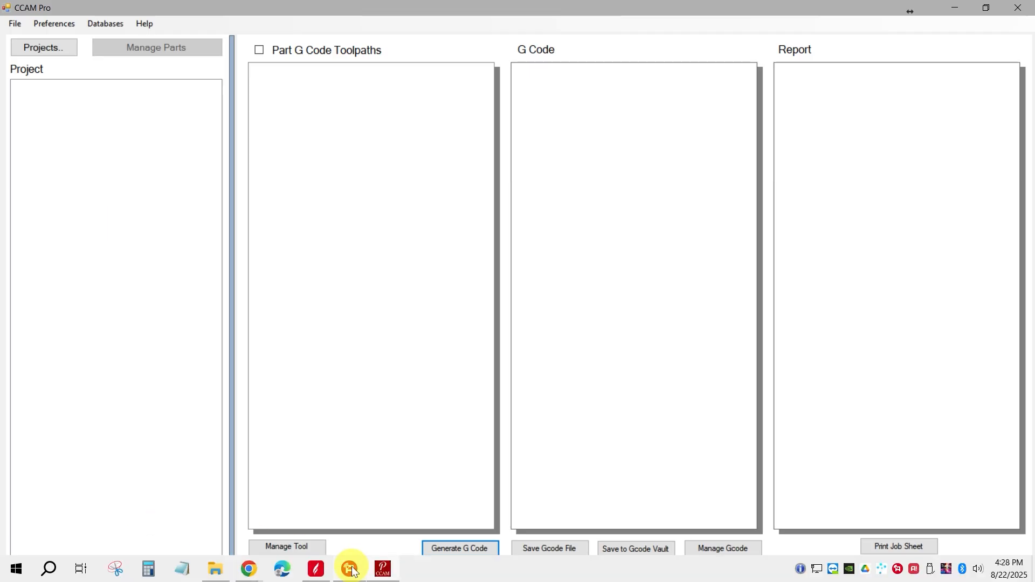
click(318, 570)
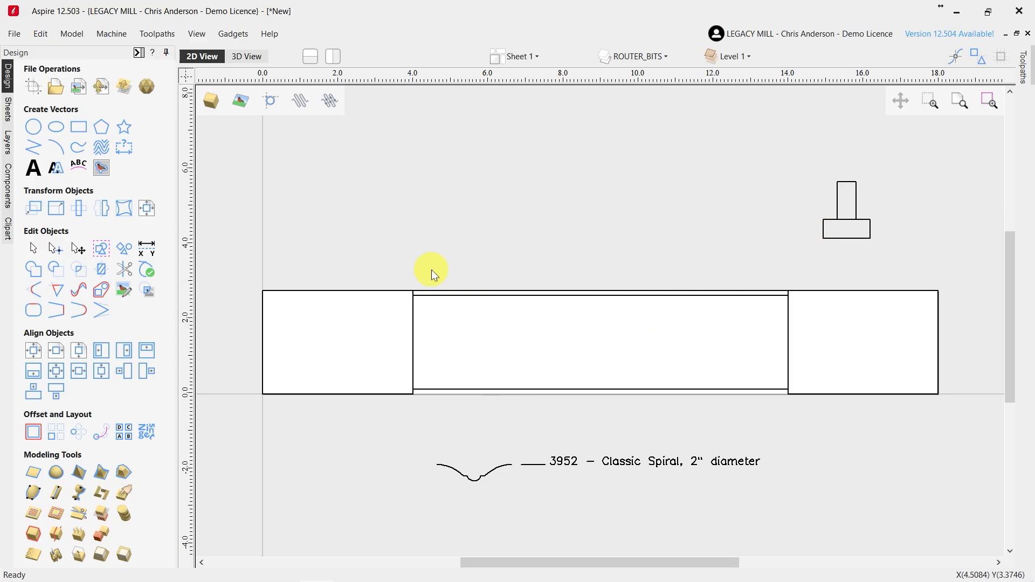
click(461, 479)
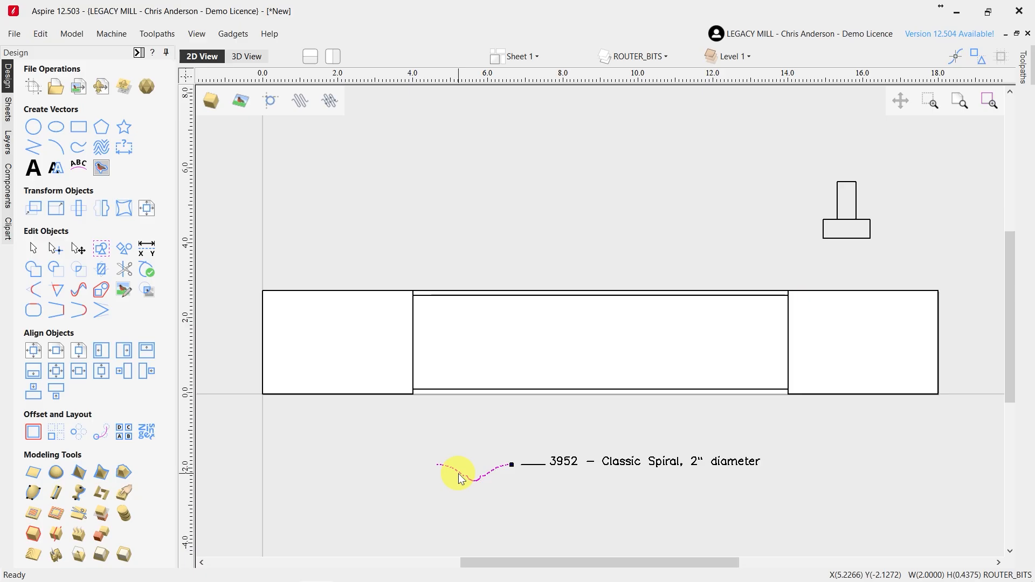
click(483, 415)
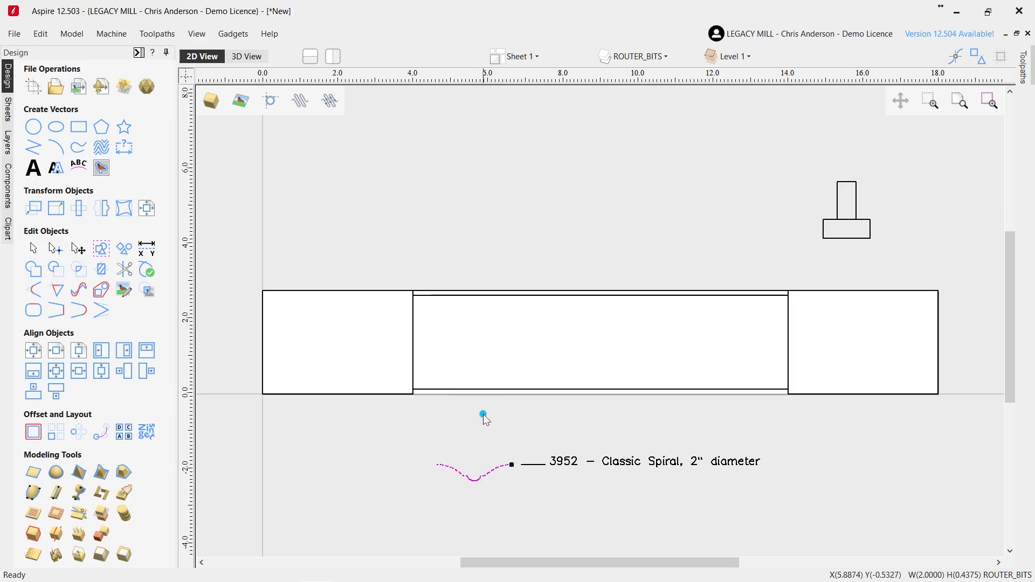
scroll(525, 482, up, 2)
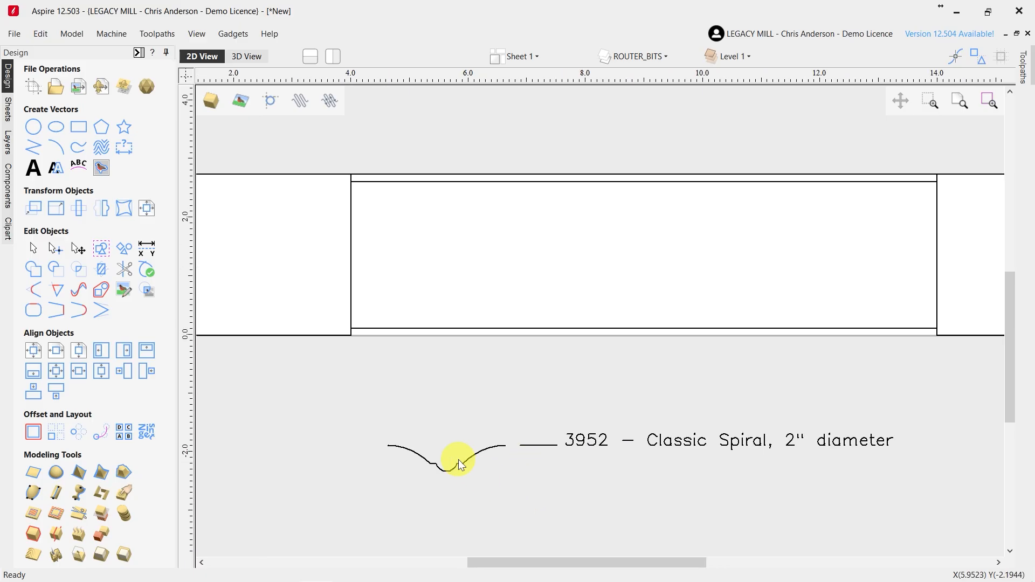
click(460, 471)
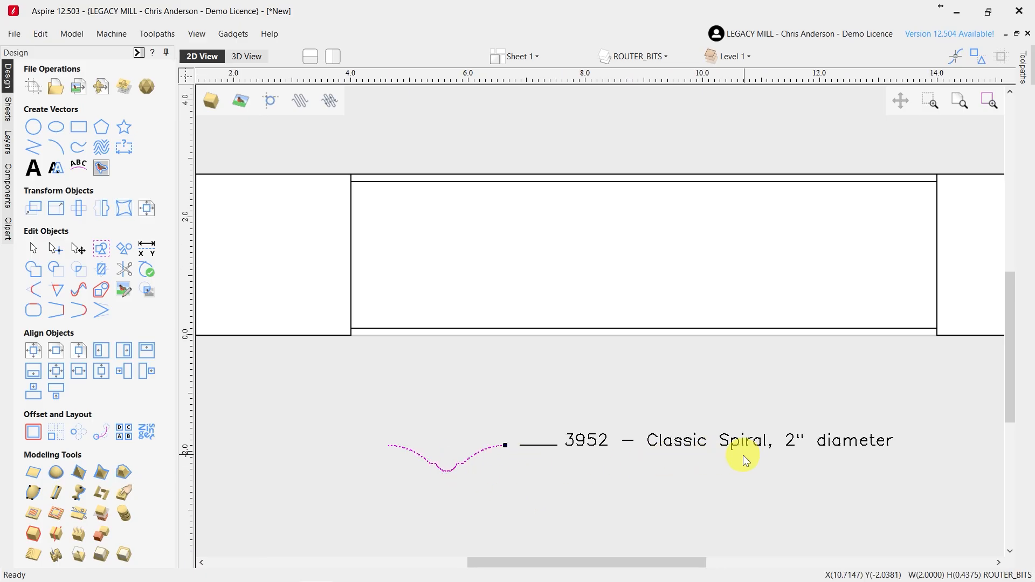
click(527, 474)
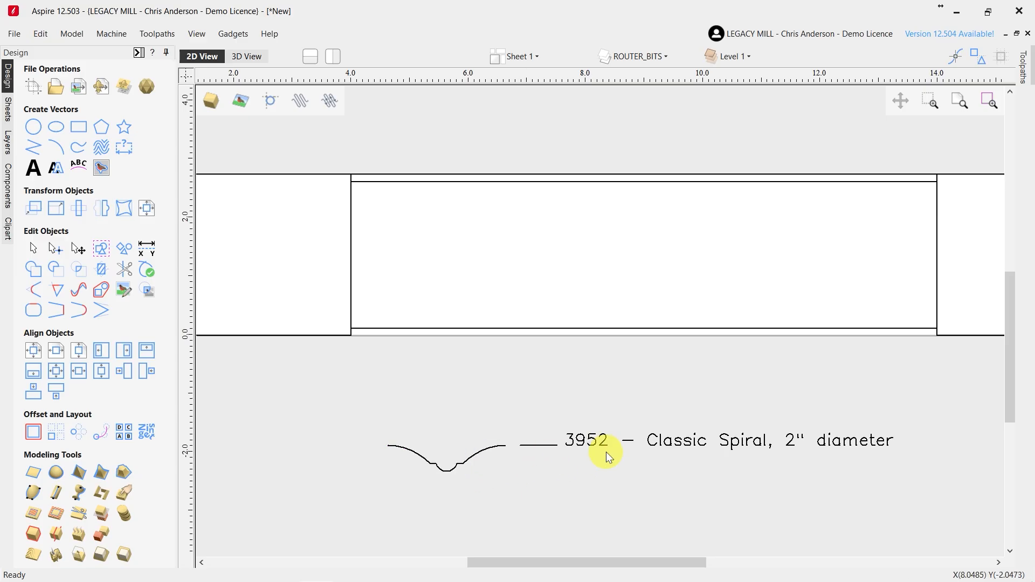
Copy the 3952 Classic Spiral profile onto the centre section's upper edge, with its left end at the section's upper-left corner
click(485, 453)
click(473, 427)
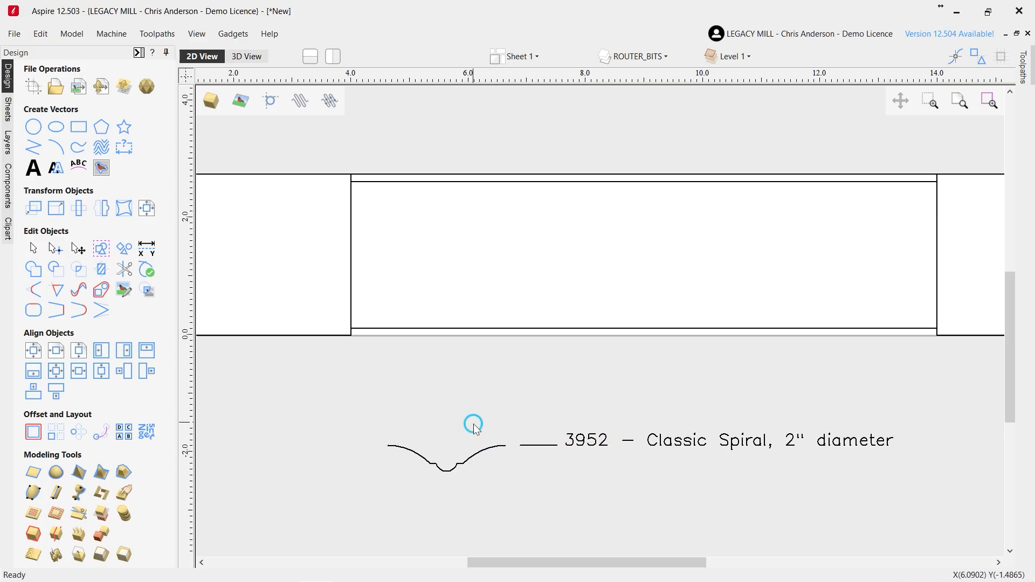
click(473, 456)
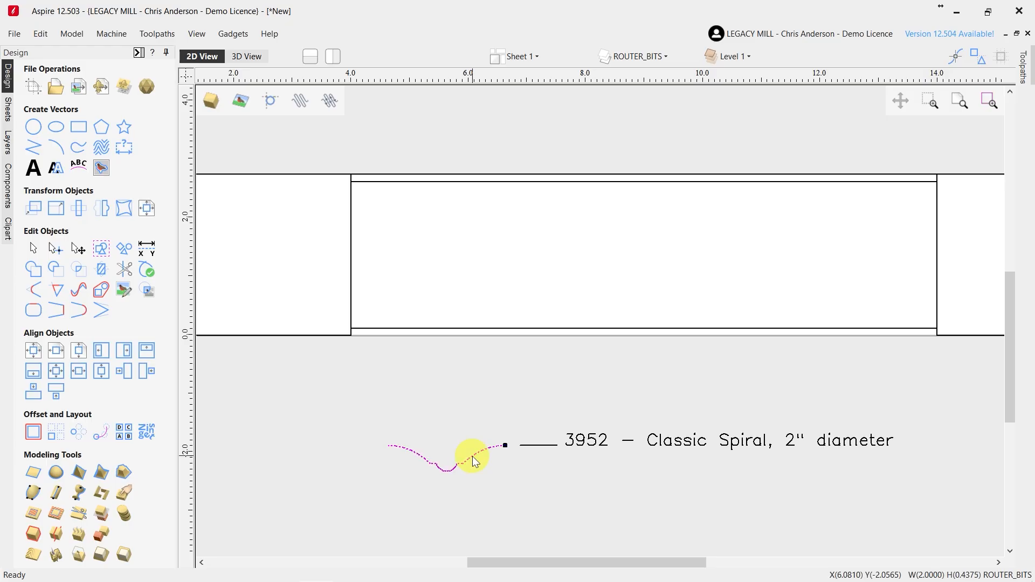
click(474, 462)
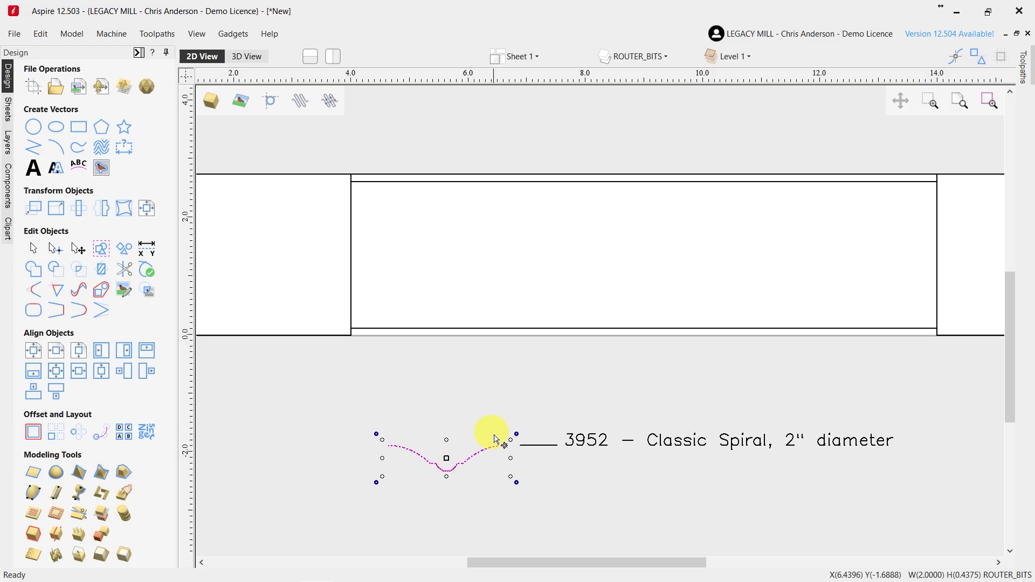
drag(401, 447, 346, 178)
scroll(494, 275, down, 2)
scroll(377, 255, up, 2)
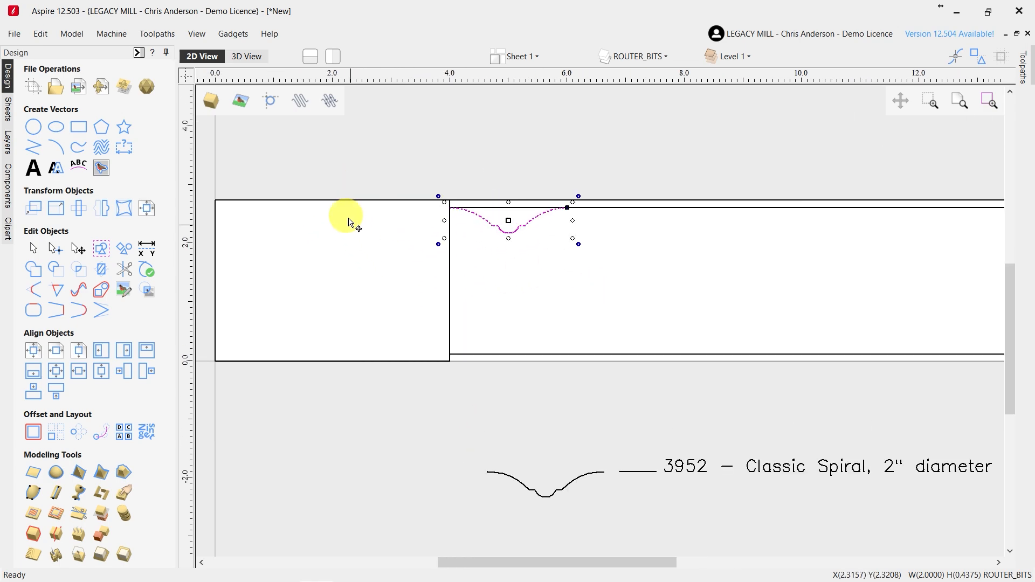
Examine the two square end blocks, the narrower centre section and the cutter profile placed on it
click(351, 201)
scroll(361, 272, down, 1)
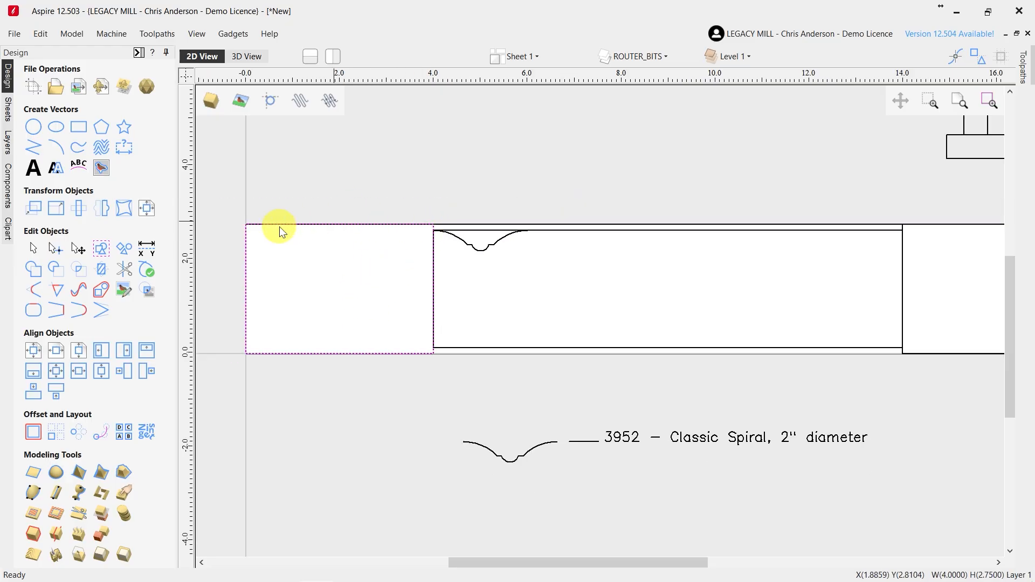
click(959, 225)
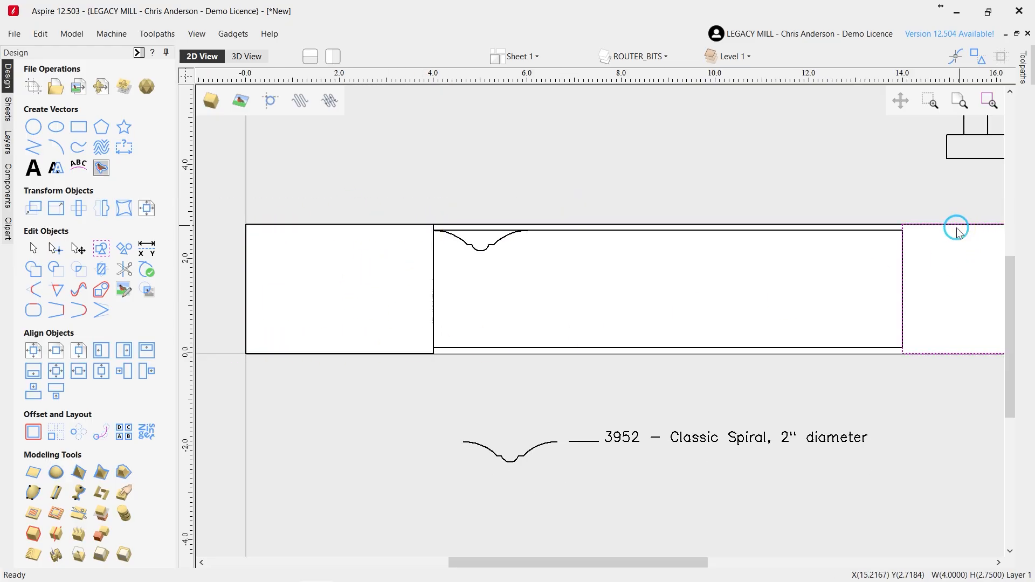
scroll(774, 263, down, 2)
scroll(696, 270, up, 2)
click(675, 222)
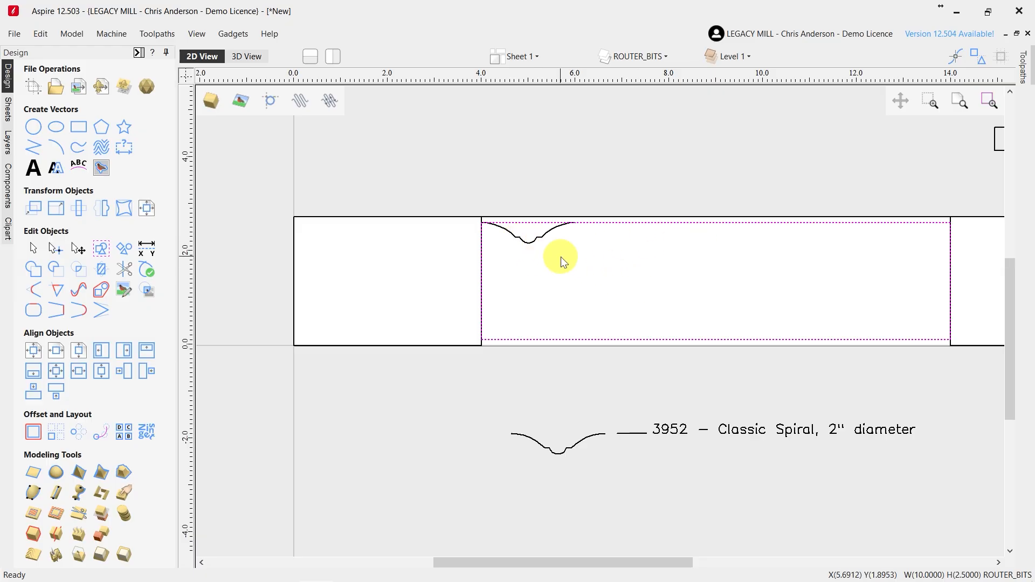
scroll(533, 241, up, 1)
scroll(531, 241, up, 1)
scroll(516, 232, up, 1)
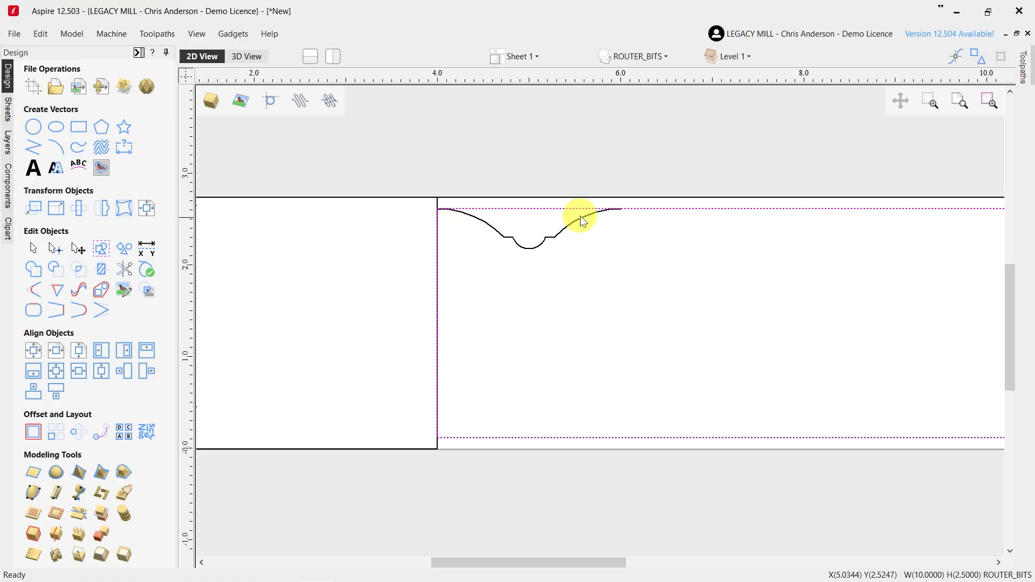
Create a vertically mirrored copy of the placed cutter profile about the job center for the workpiece's lower edge
click(510, 238)
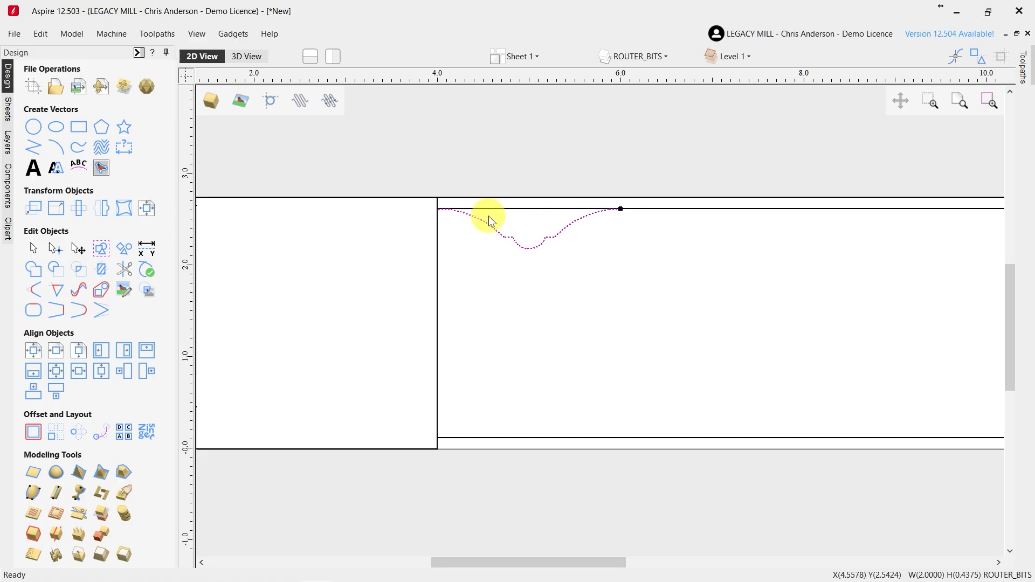
scroll(488, 217, up, 1)
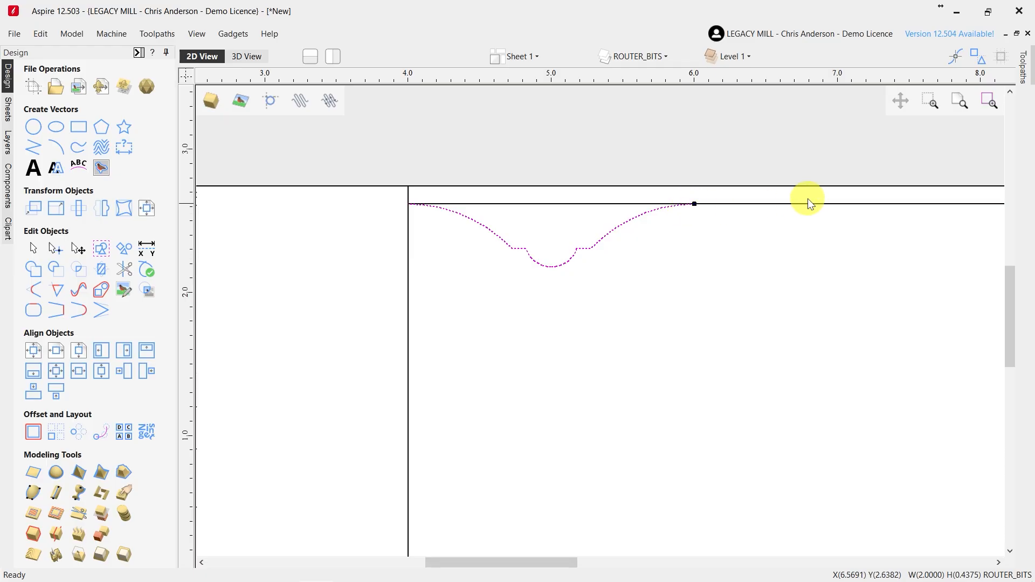
scroll(571, 236, down, 1)
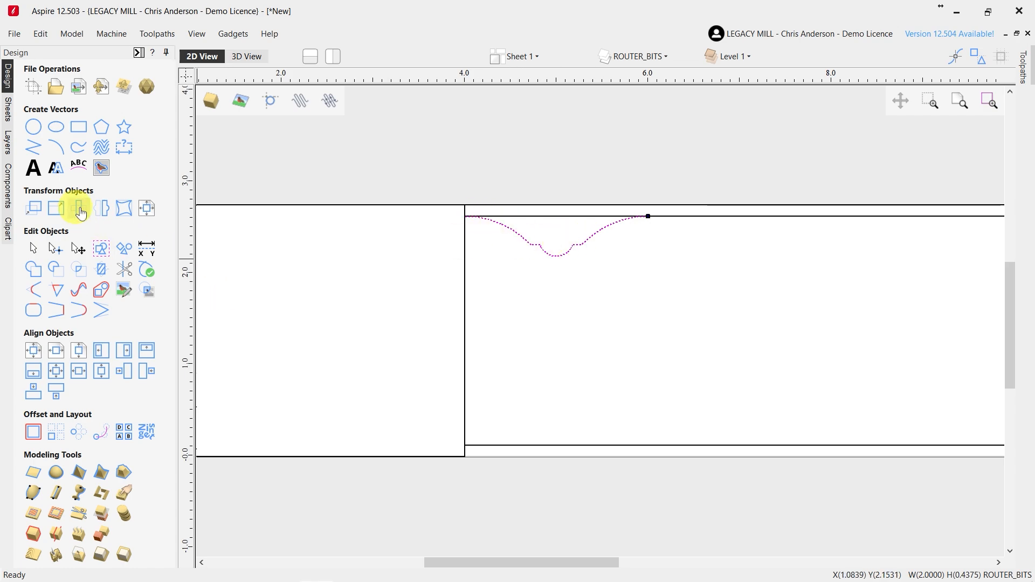
click(100, 214)
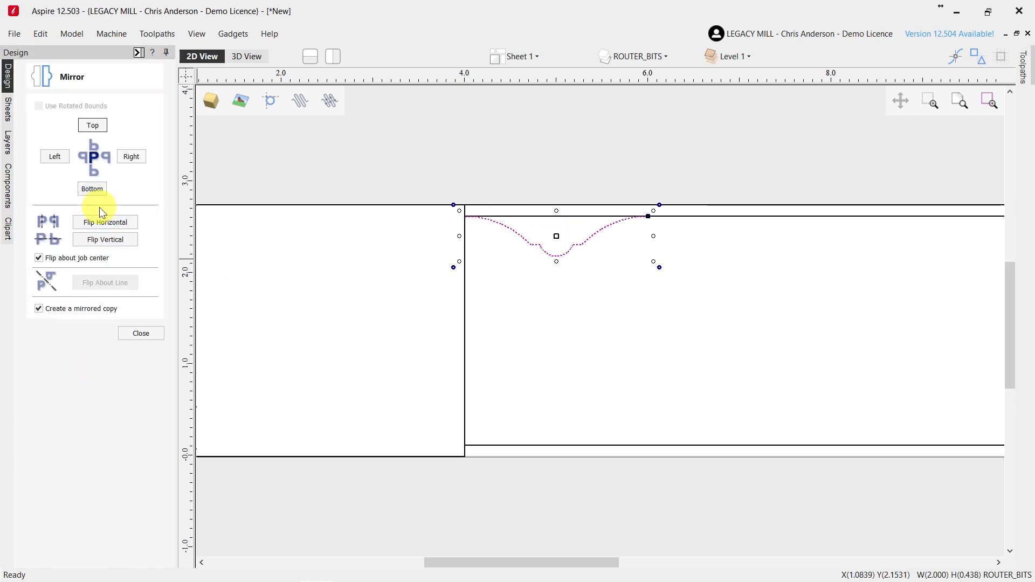
click(107, 241)
click(420, 326)
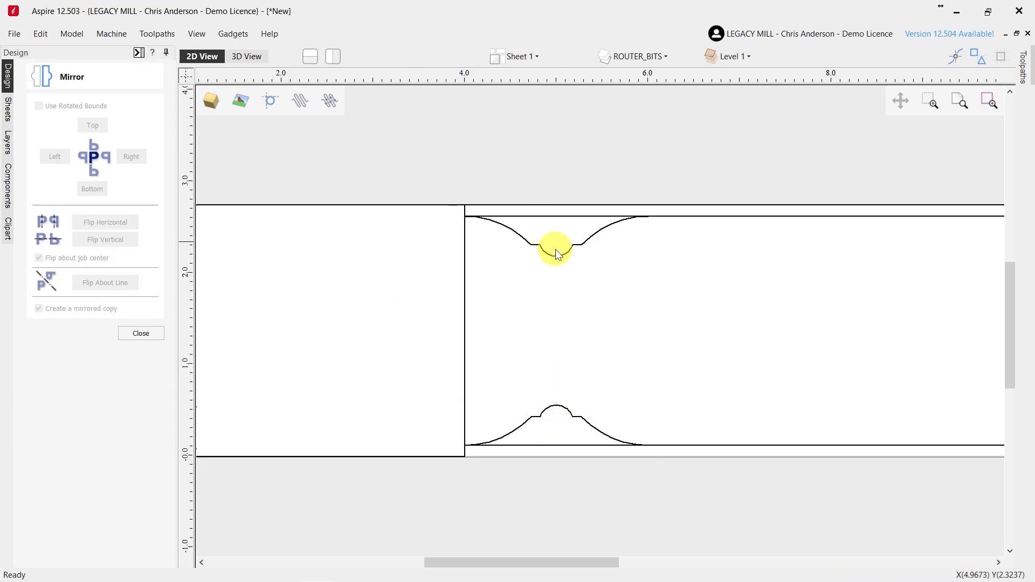
click(139, 334)
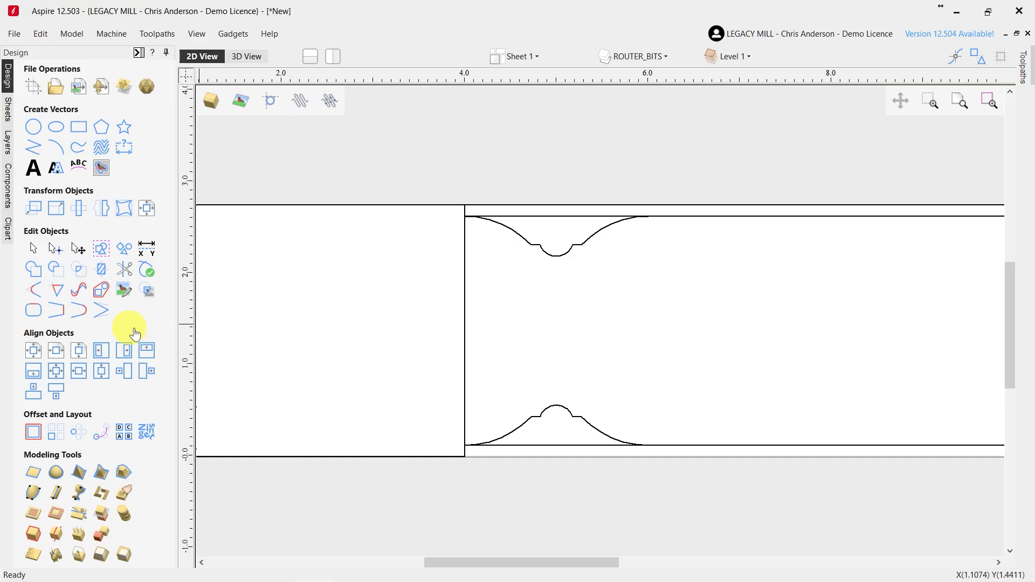
Draw four vertical lines joining the matching step corners of the upper and lower cutter profiles
click(33, 147)
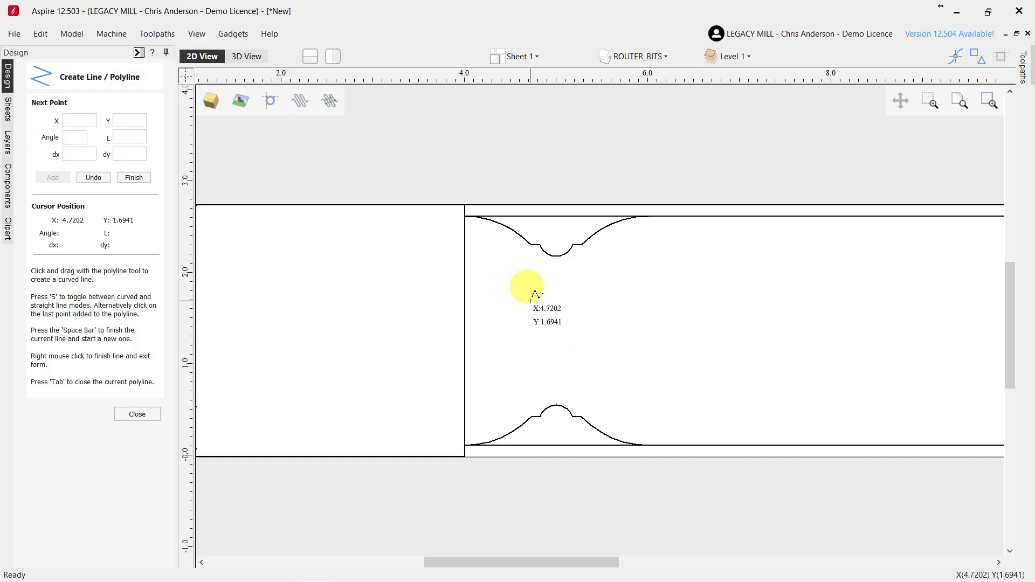
click(531, 247)
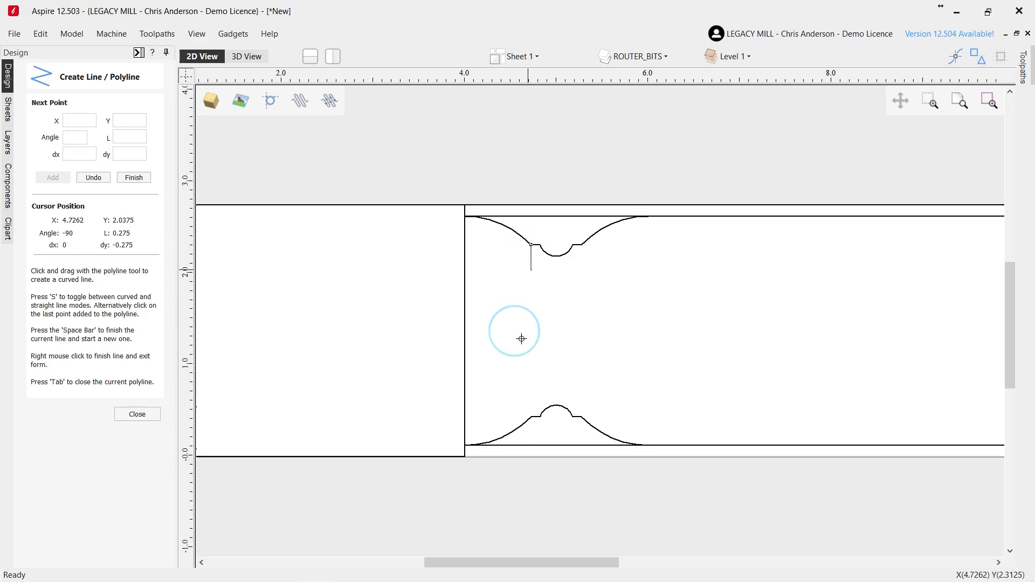
click(532, 415)
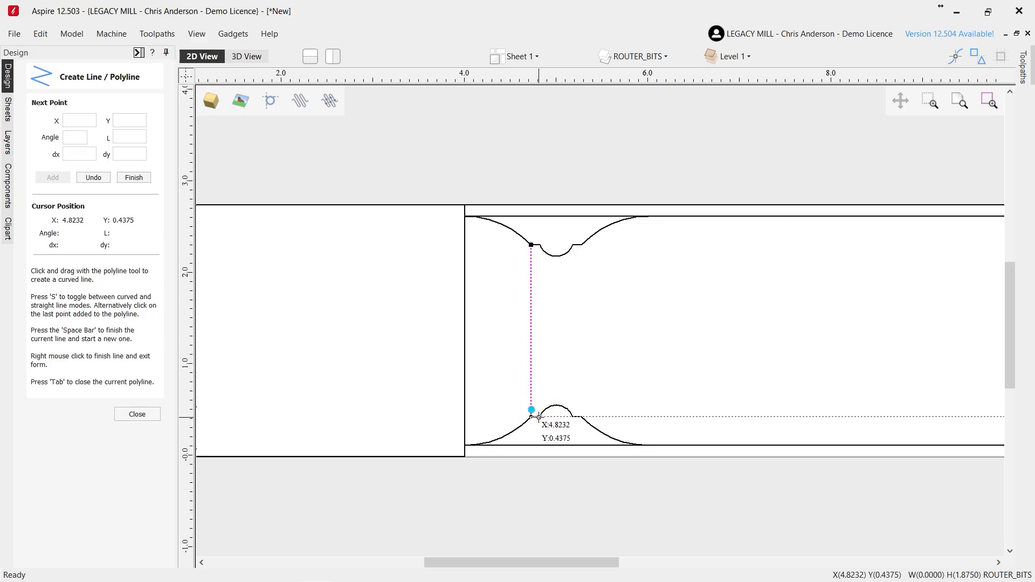
click(572, 245)
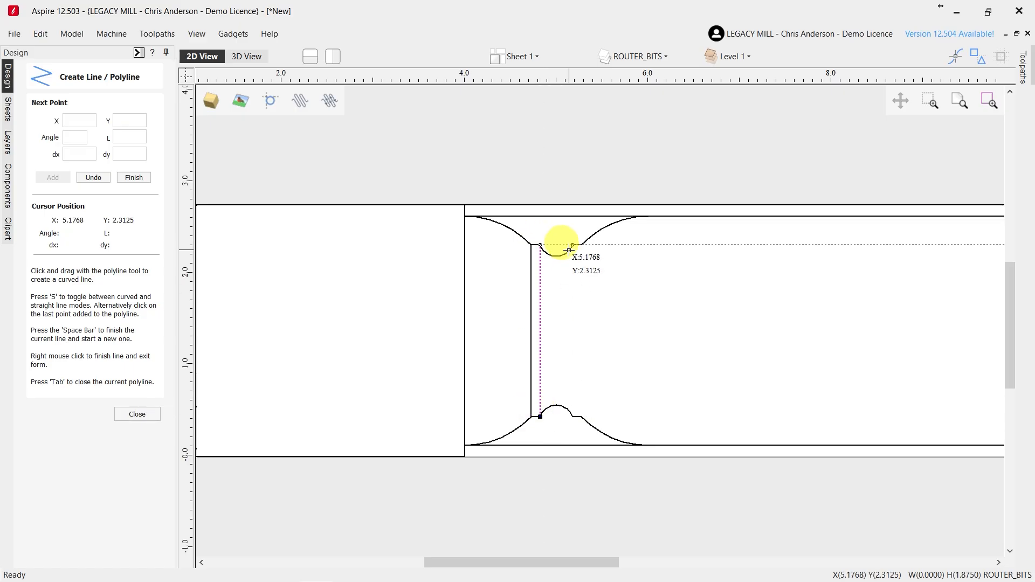
click(573, 416)
click(581, 416)
click(581, 245)
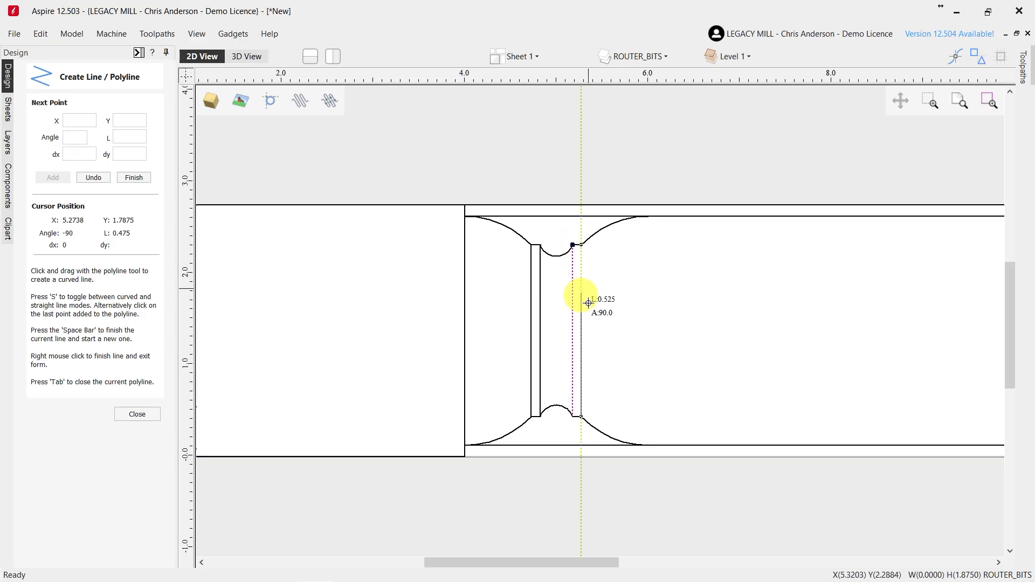
click(137, 414)
scroll(467, 342, down, 1)
click(599, 245)
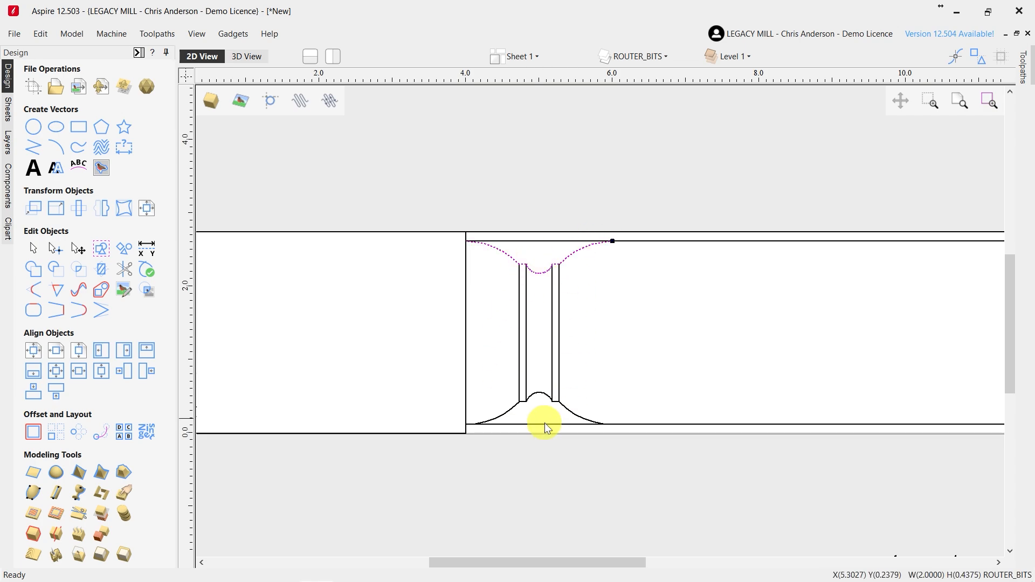
click(553, 218)
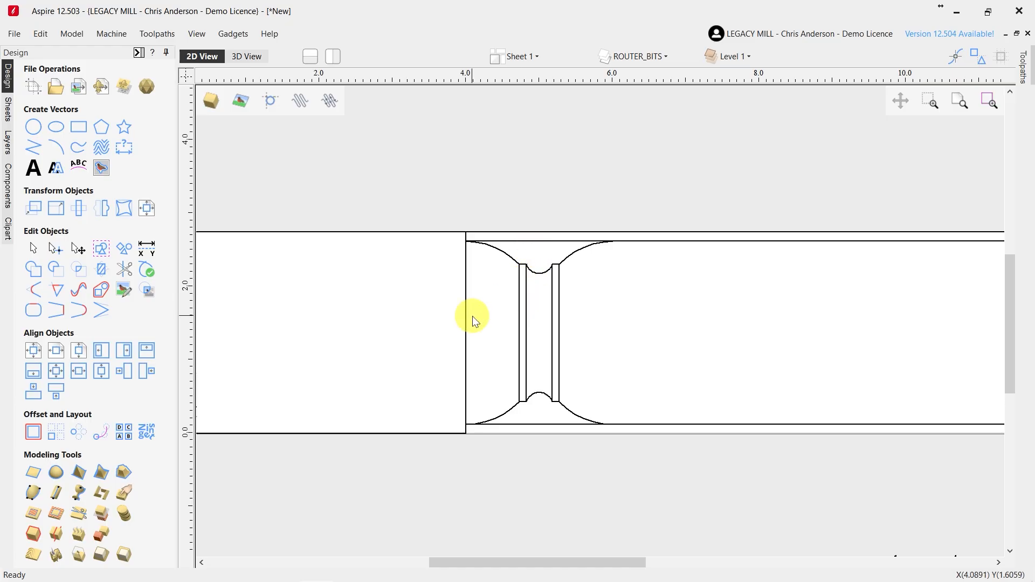
Place another copy of the 3952 Classic Spiral profile above the workpiece, centred over the cove at X 5.0
scroll(474, 324, down, 2)
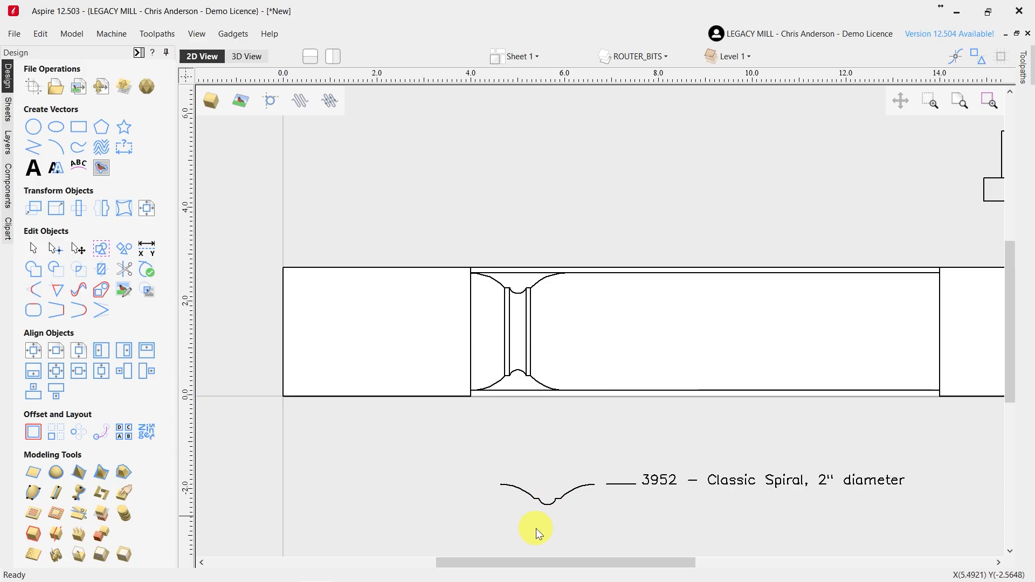
click(564, 494)
click(562, 493)
drag(545, 488, 518, 241)
scroll(510, 240, up, 2)
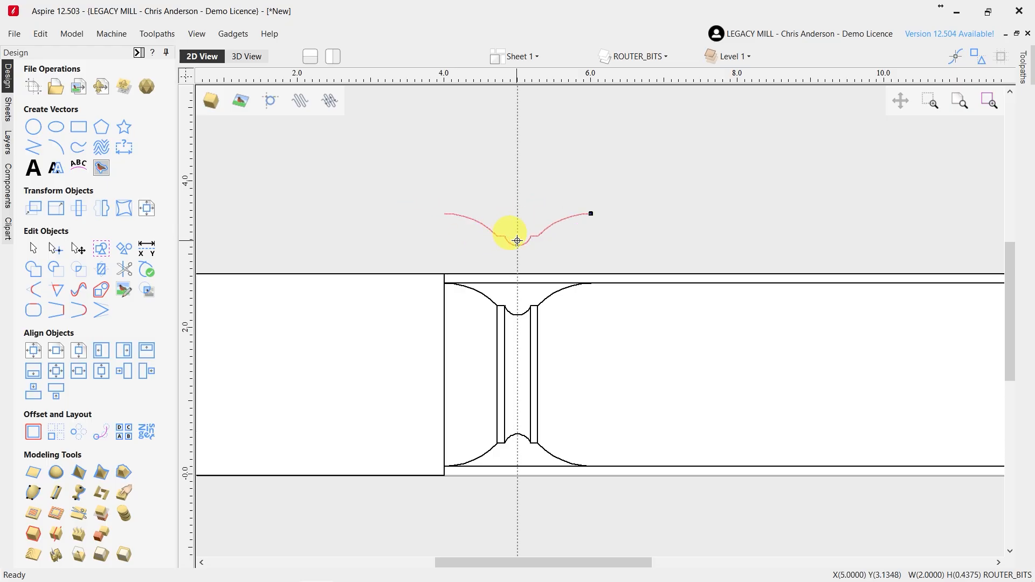
Lower the profile copy in stages, first to the workpiece surface and finally onto the upper cove outline
drag(517, 255, 518, 275)
scroll(485, 294, down, 2)
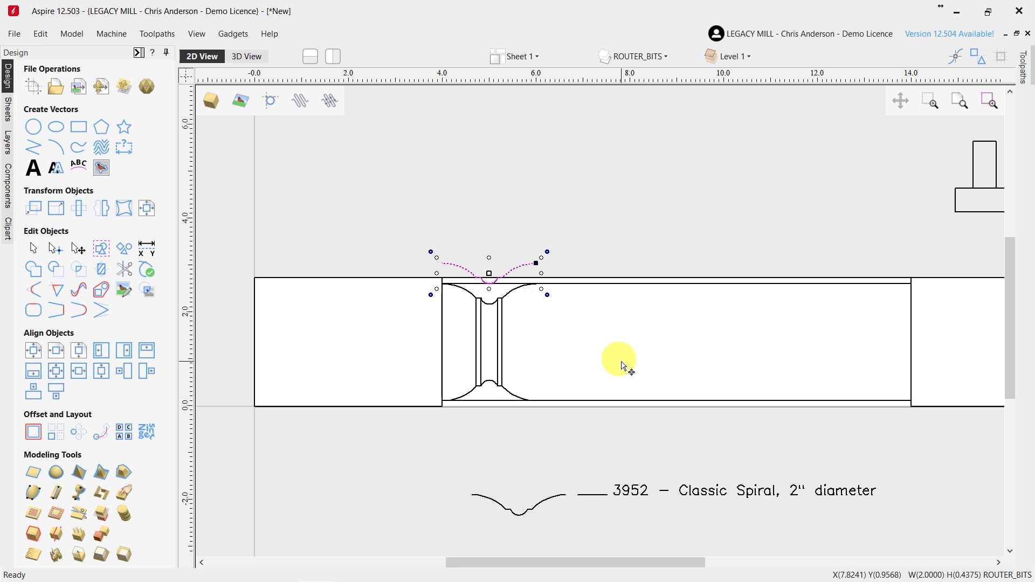
scroll(462, 296, up, 2)
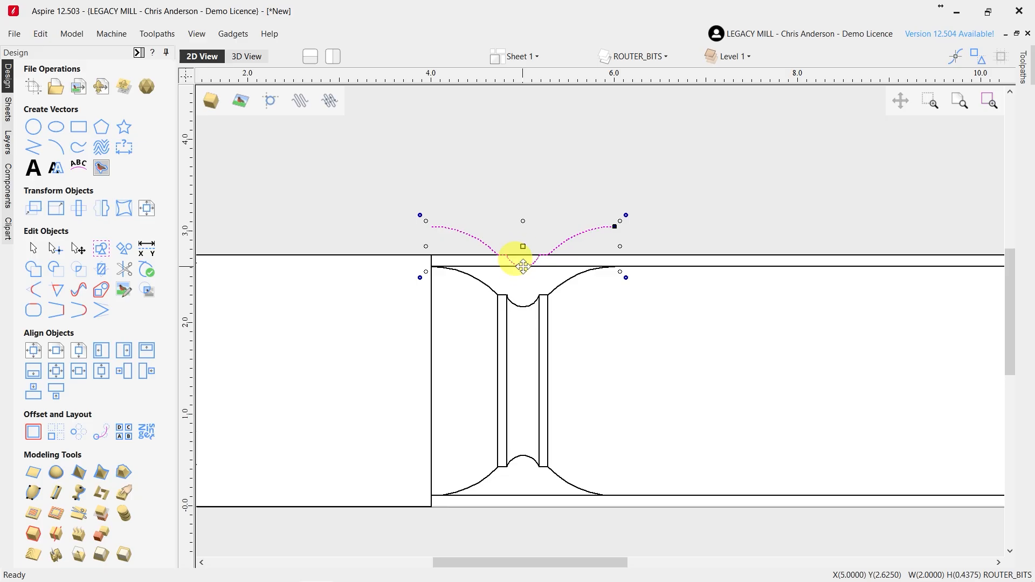
drag(523, 266, 523, 305)
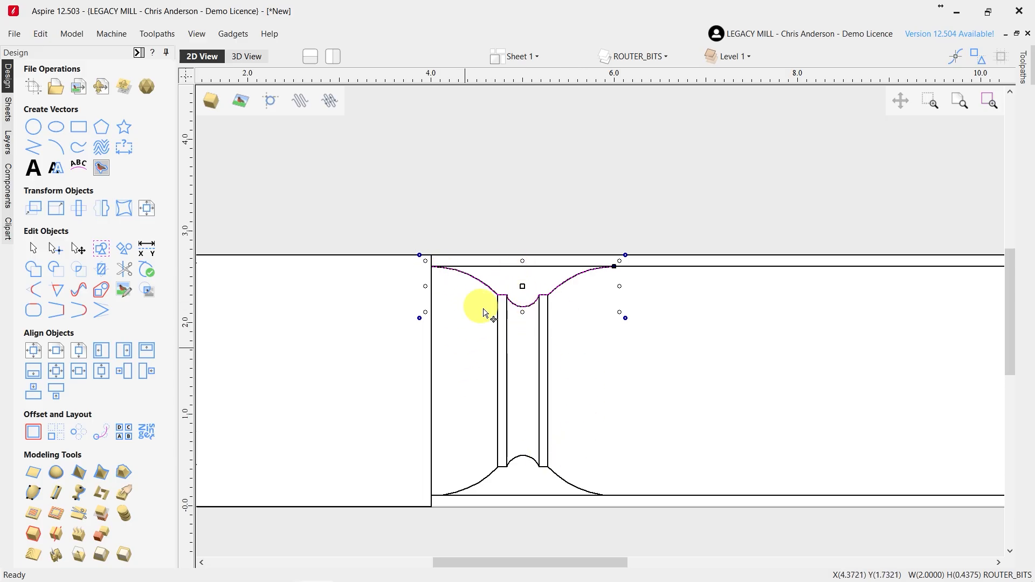
Move the profile copy straight up clear of the workpiece, above the cove, and leave it selected
scroll(501, 318, down, 3)
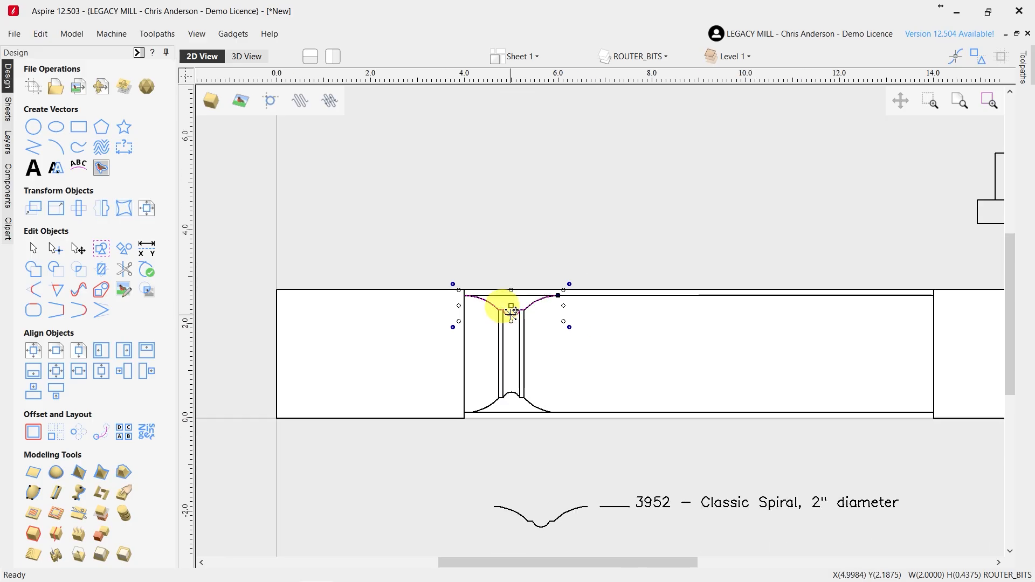
drag(510, 301, 510, 261)
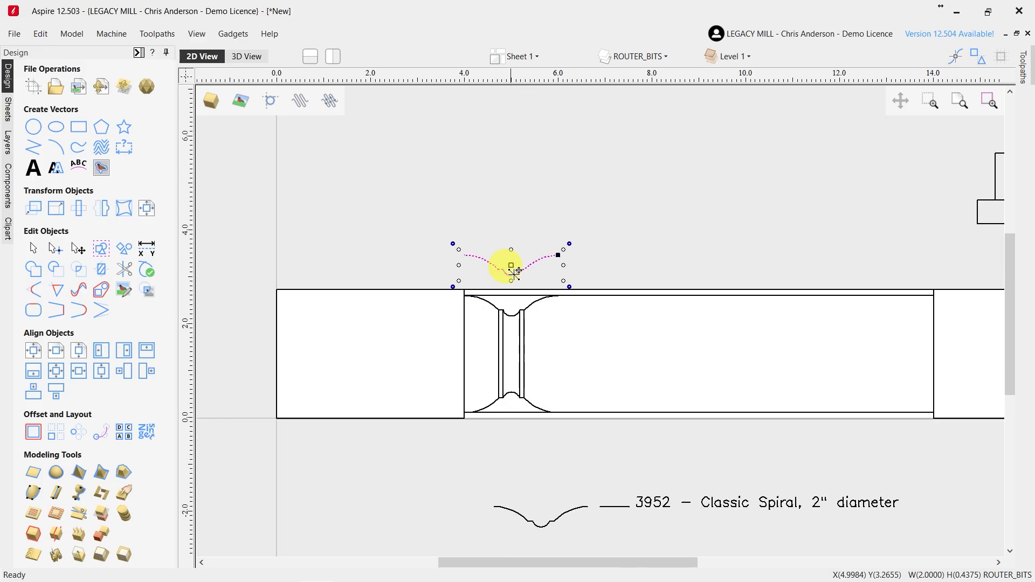
click(605, 264)
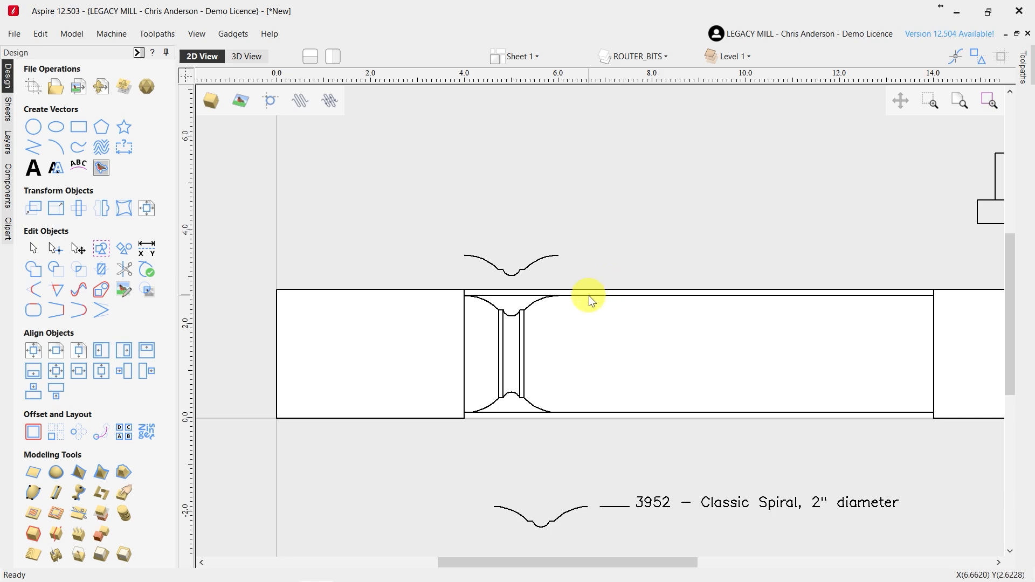
click(502, 268)
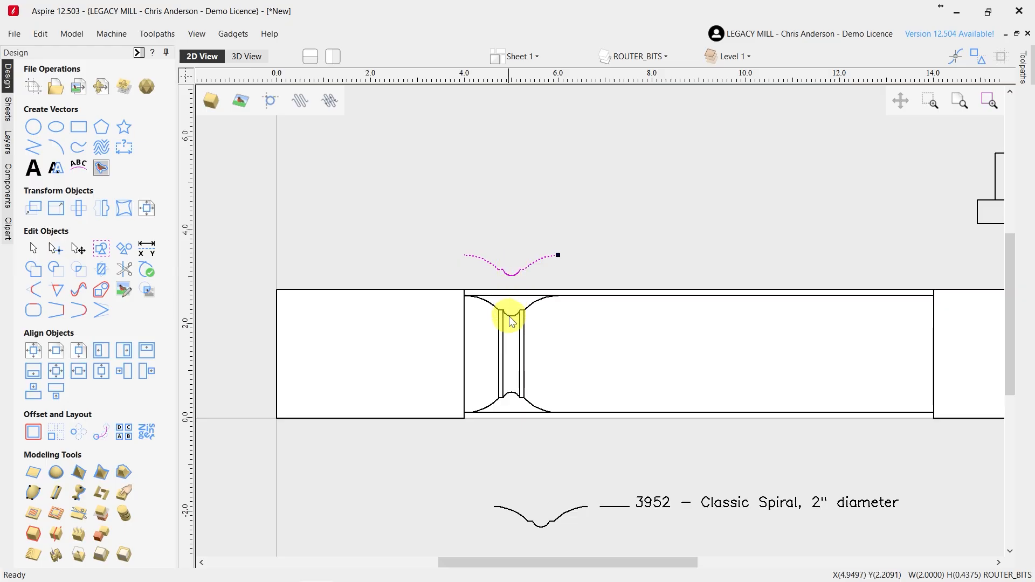
Mirror a copy of the complete cove, both cutter profiles and the four joining lines, horizontally about the job center
click(490, 273)
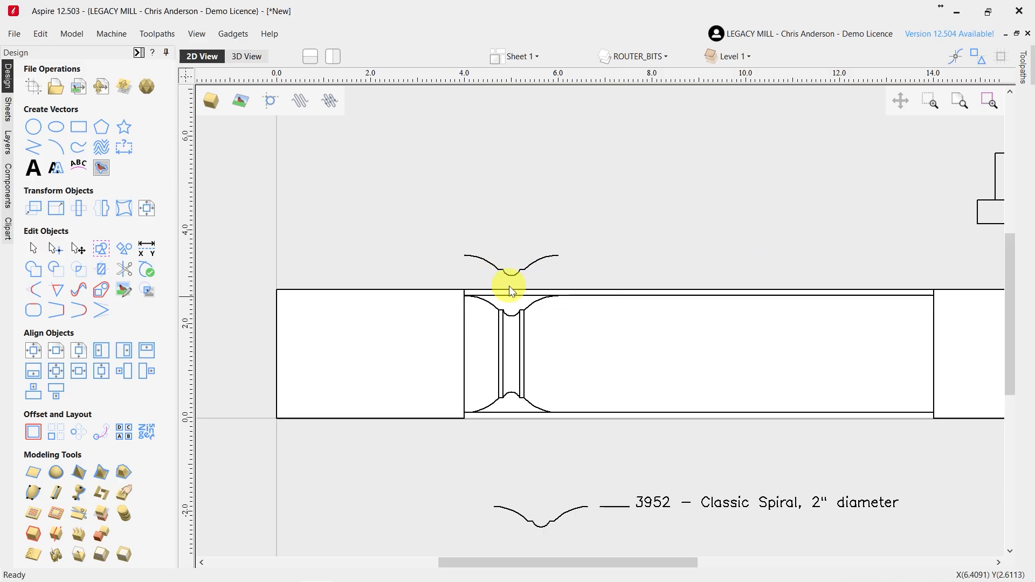
drag(450, 285, 573, 428)
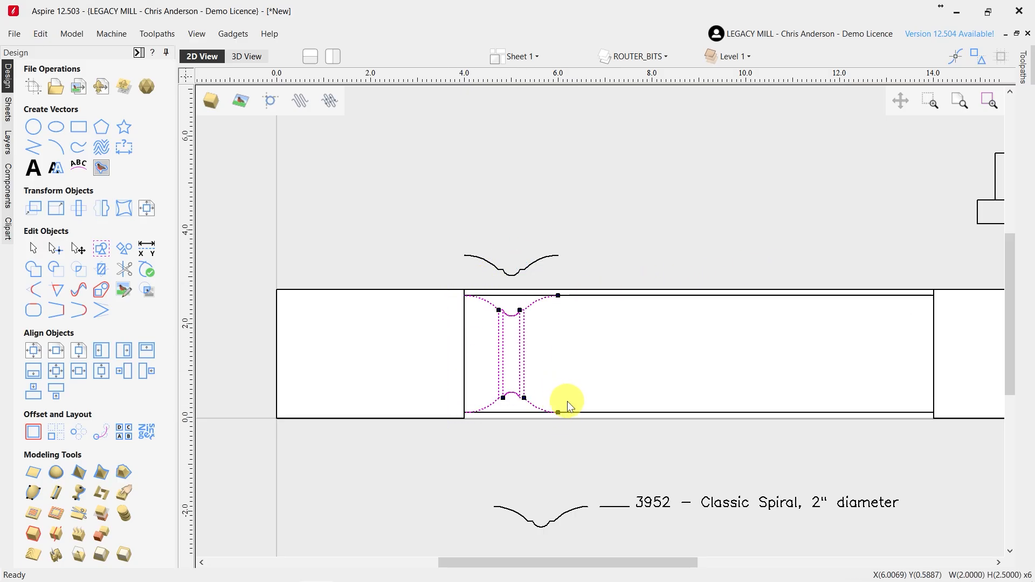
click(100, 216)
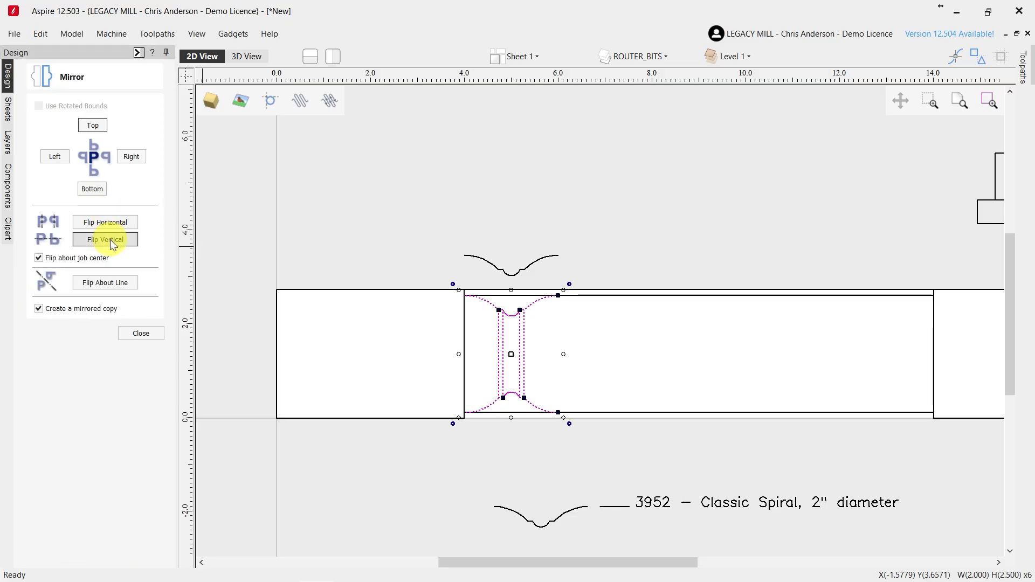
click(104, 222)
scroll(988, 368, up, 2)
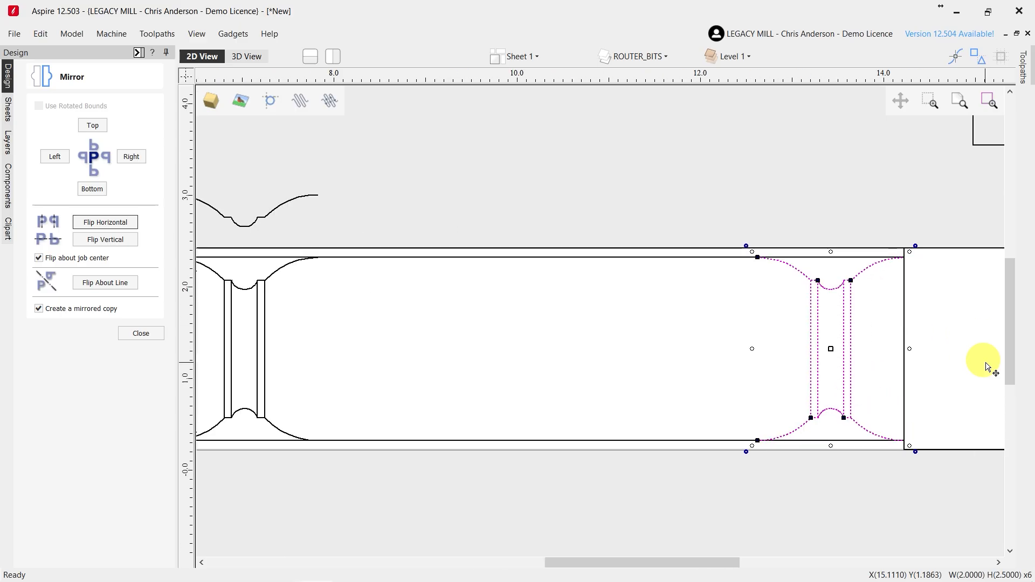
scroll(988, 368, up, 1)
click(144, 334)
Copy the mirrored cove inward to centre it at X 11.0, its ends meeting the mirrored cove's ends at X 12.0
click(850, 337)
drag(879, 225, 697, 229)
scroll(666, 217, up, 2)
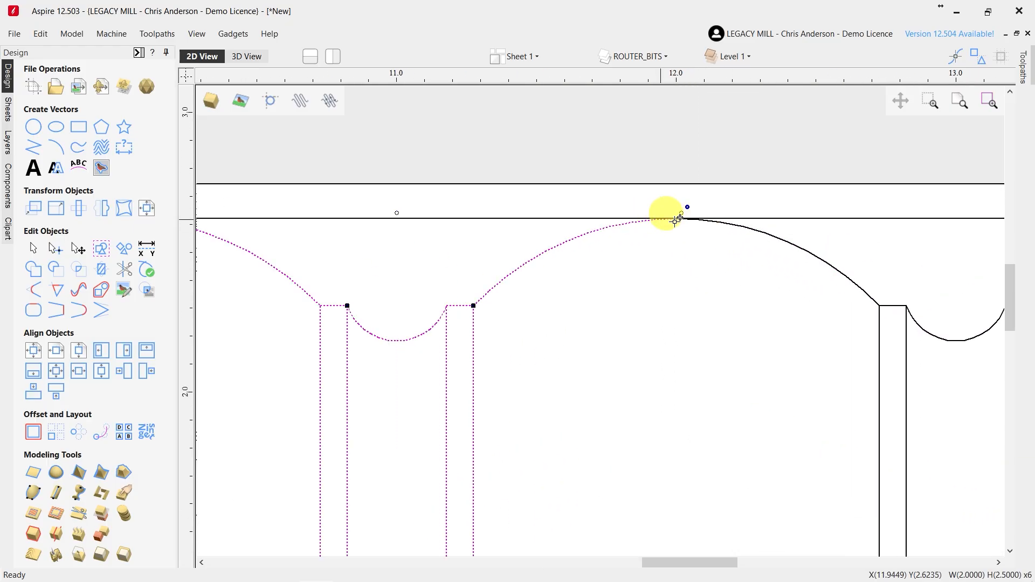
scroll(723, 241, down, 2)
scroll(663, 302, down, 2)
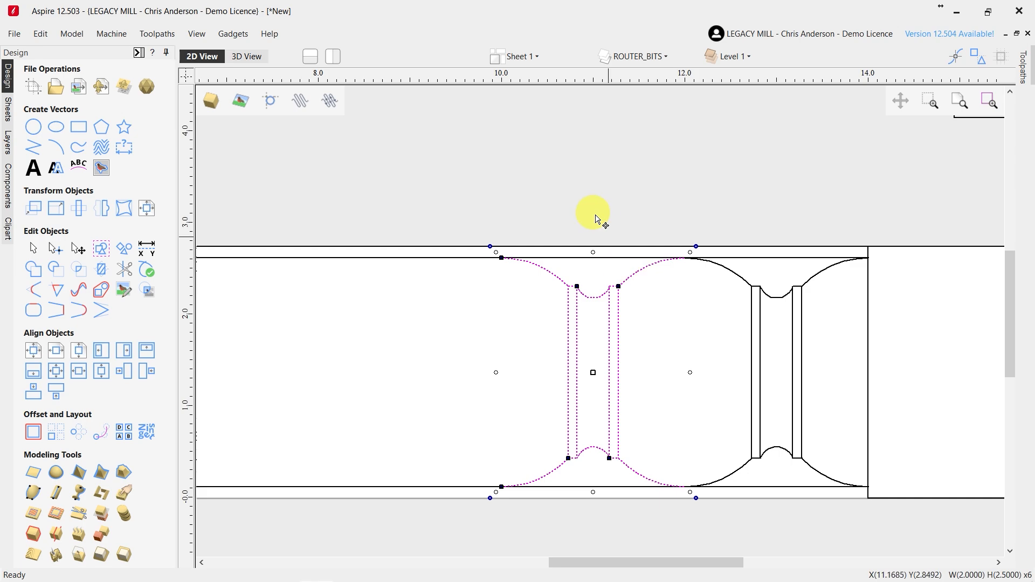
click(598, 220)
Delete the loose cutter profile copy above the workpiece at X 5.0
scroll(568, 319, down, 3)
scroll(569, 328, up, 2)
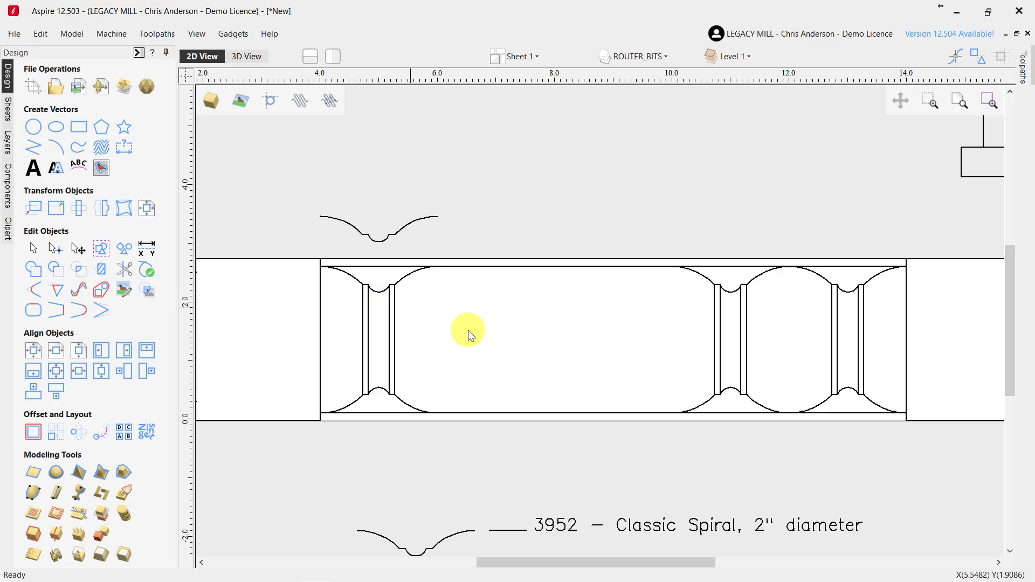
scroll(541, 349, down, 1)
scroll(801, 345, up, 2)
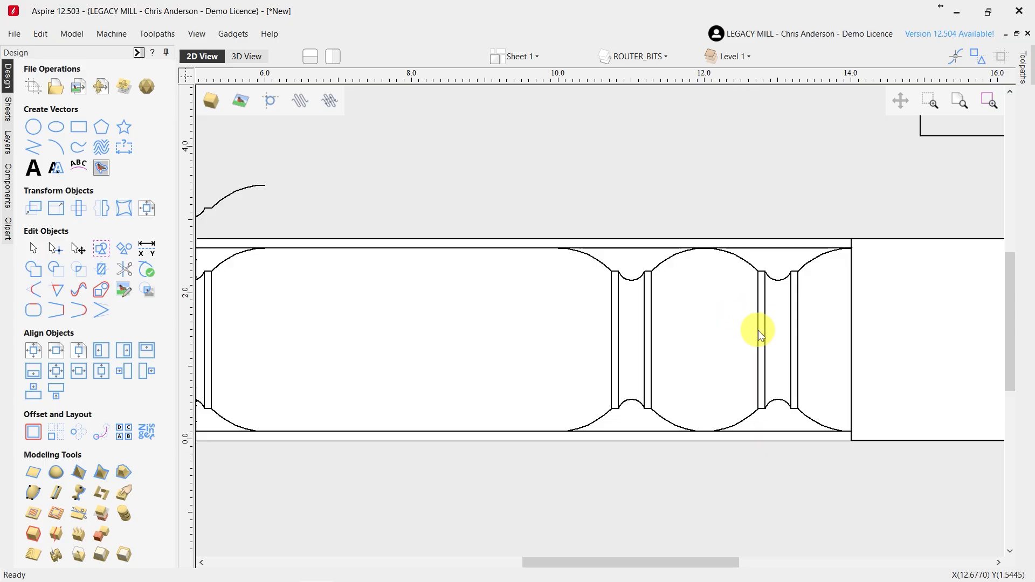
scroll(774, 349, down, 2)
scroll(656, 357, up, 1)
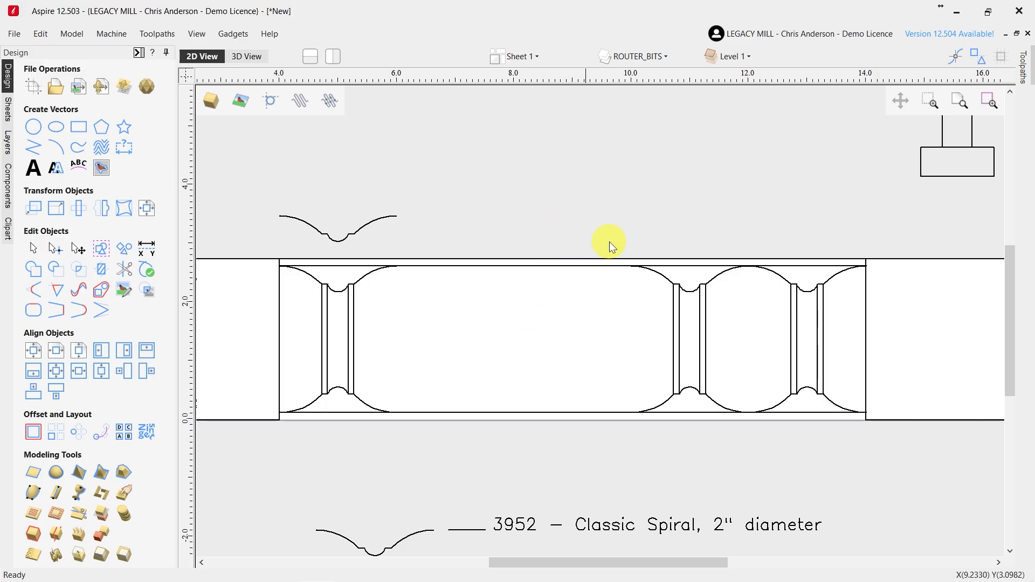
scroll(713, 247, down, 1)
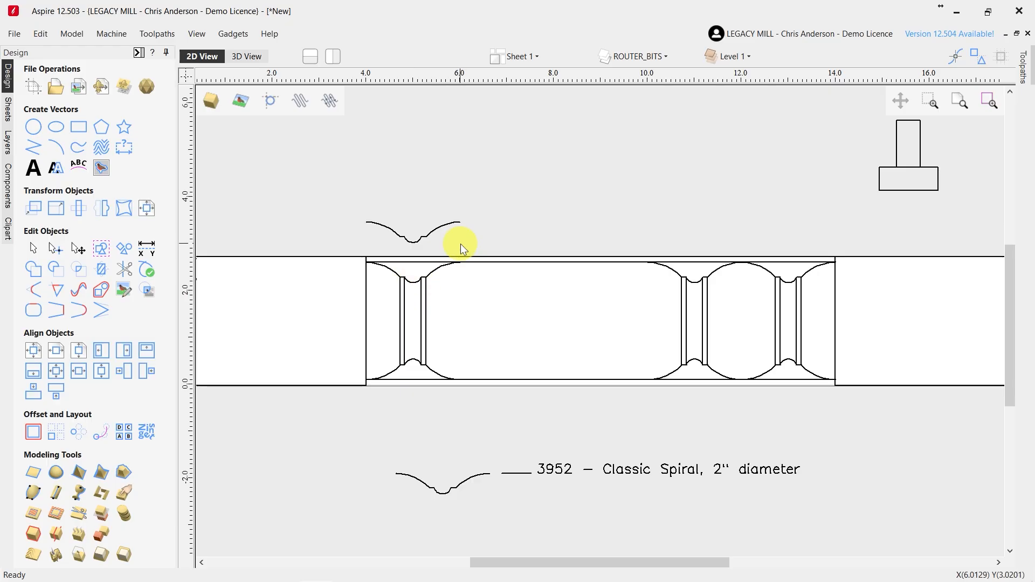
key(Delete)
Trim away the upper and lower horizontal line sections that cross the first cove at X 5.0
scroll(388, 326, up, 2)
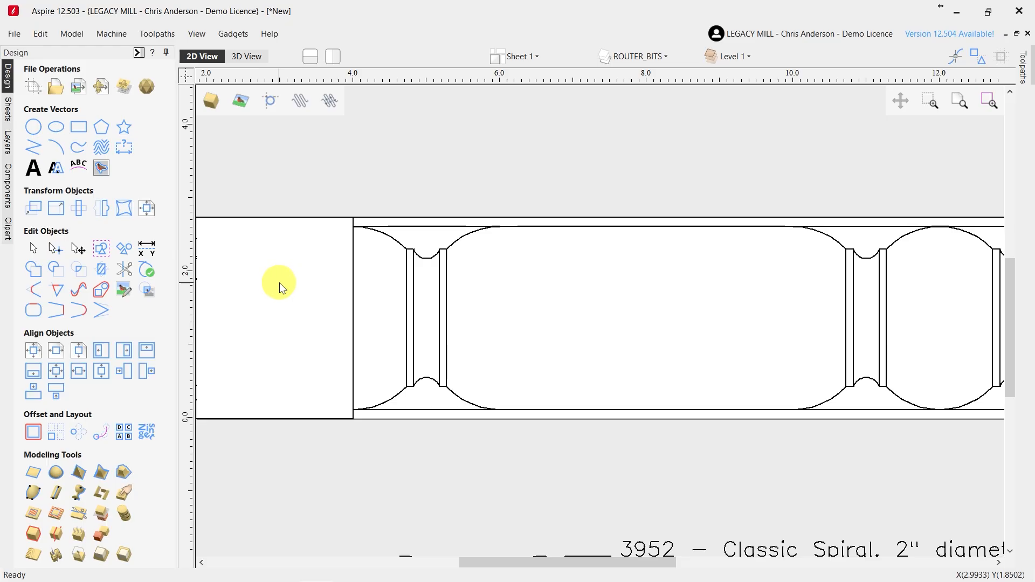
click(125, 273)
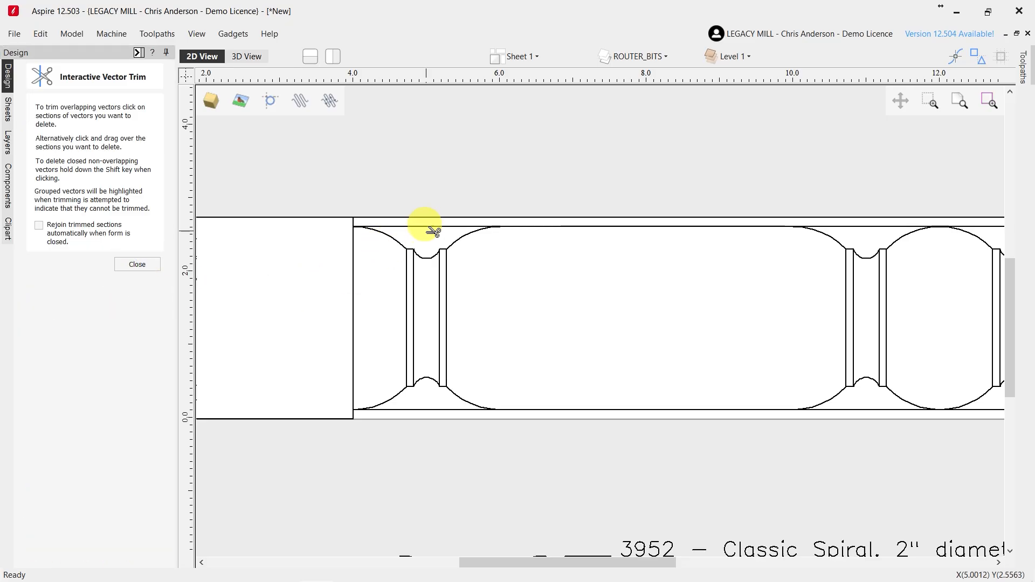
scroll(414, 243, up, 2)
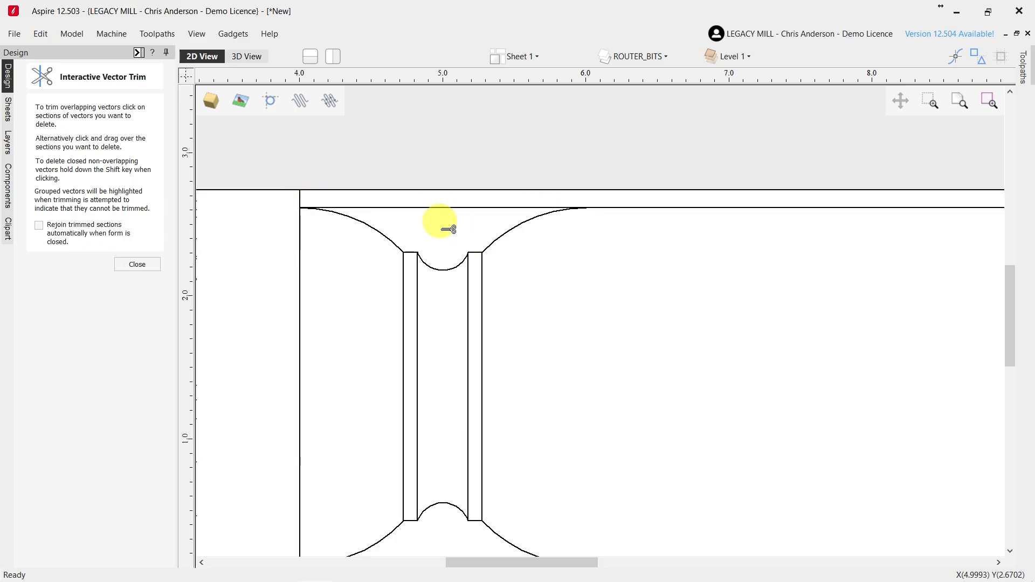
click(447, 208)
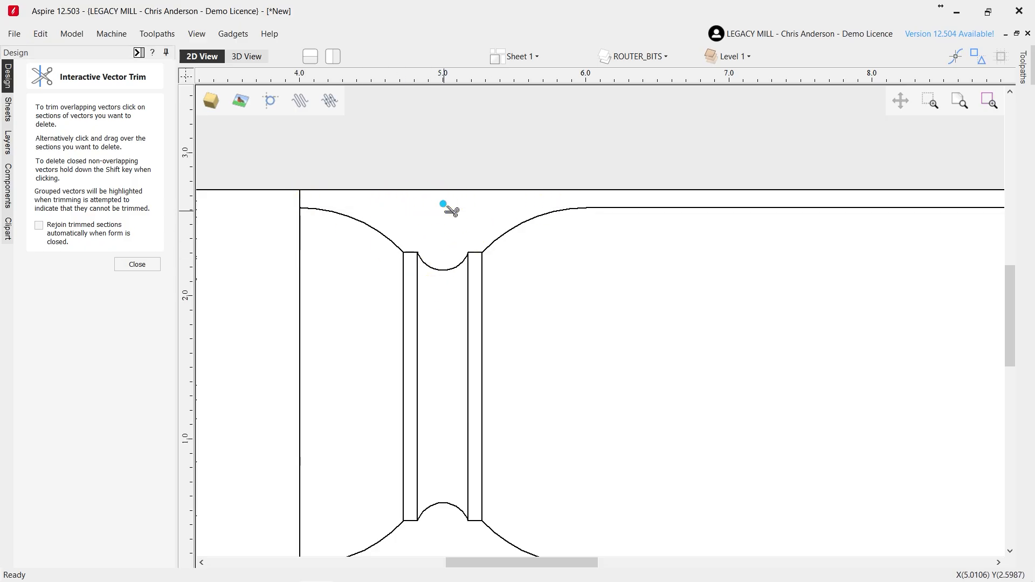
scroll(421, 169, down, 2)
click(435, 422)
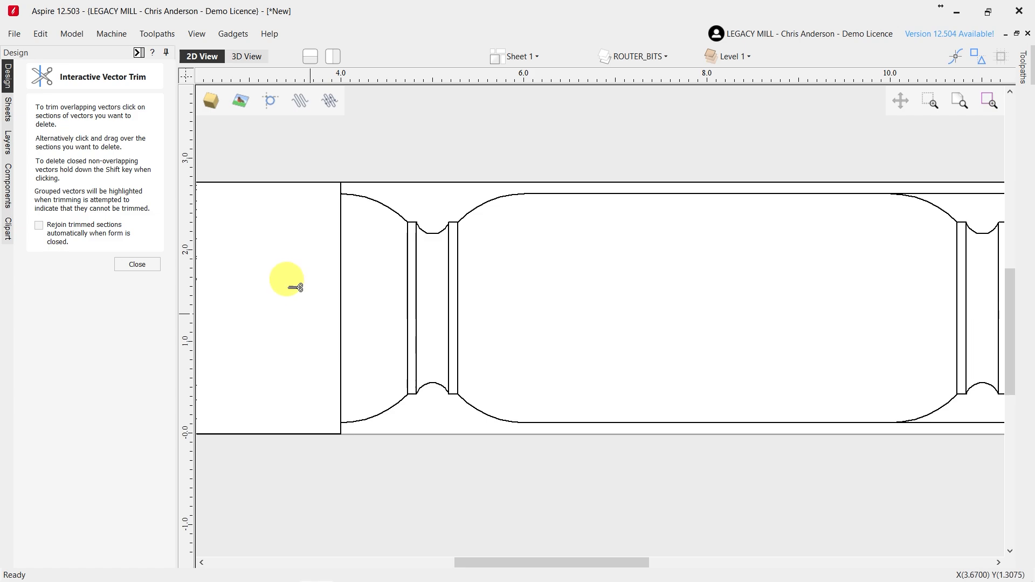
Trim the upper and lower horizontal line sections crossing the coves at X 11.0 and X 13.0, and finish trimming
scroll(287, 282, down, 2)
scroll(654, 261, up, 1)
click(652, 239)
click(744, 240)
click(761, 381)
click(648, 380)
click(137, 265)
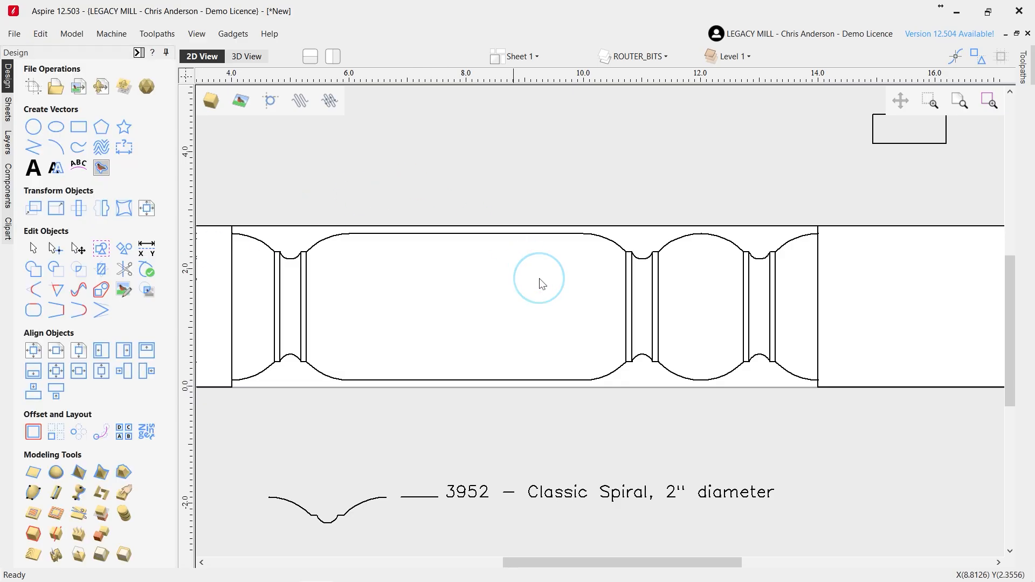
Switch to CCAM Pro and open the Training Samples project
scroll(542, 283, down, 1)
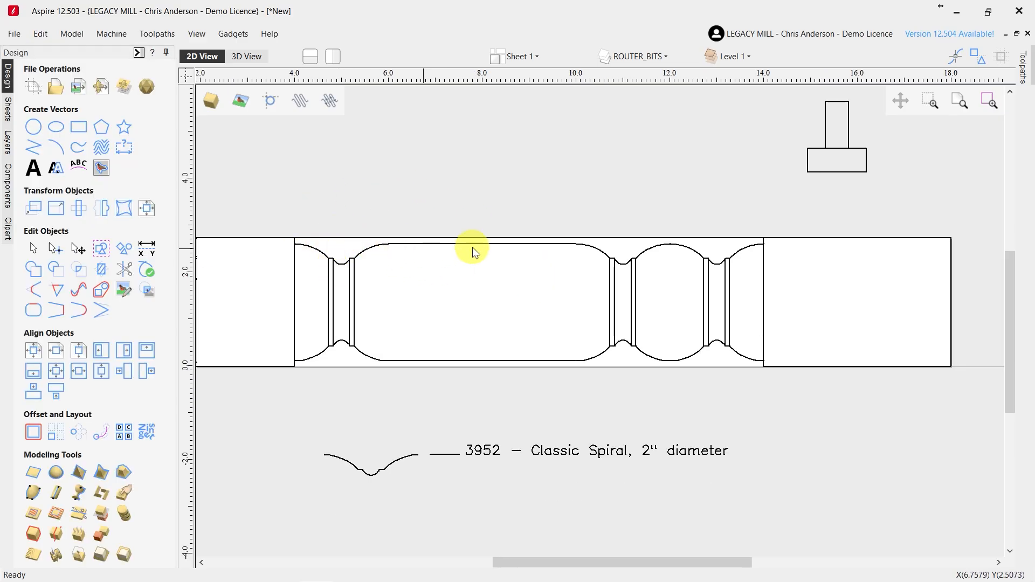
scroll(663, 330, down, 1)
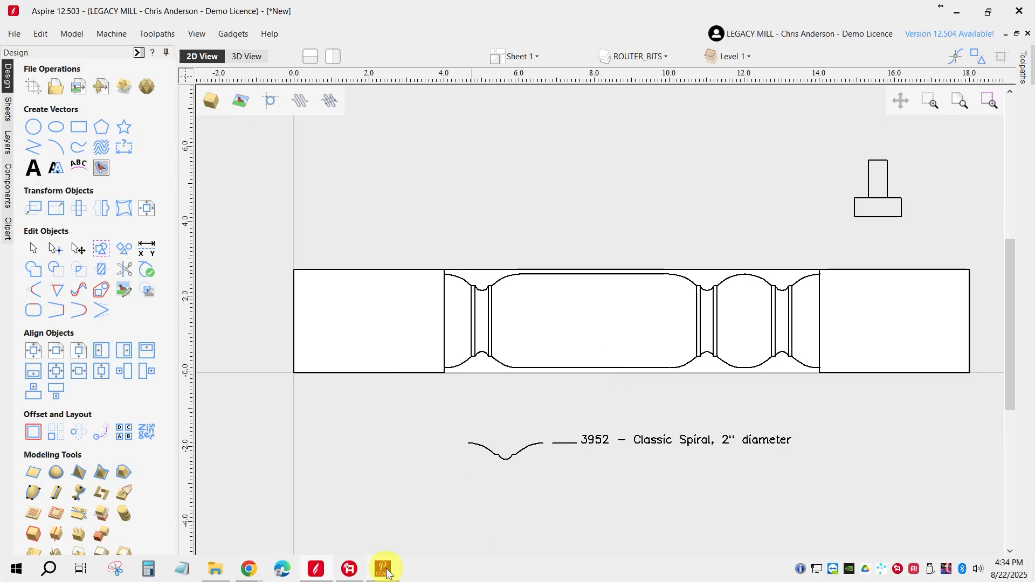
click(385, 570)
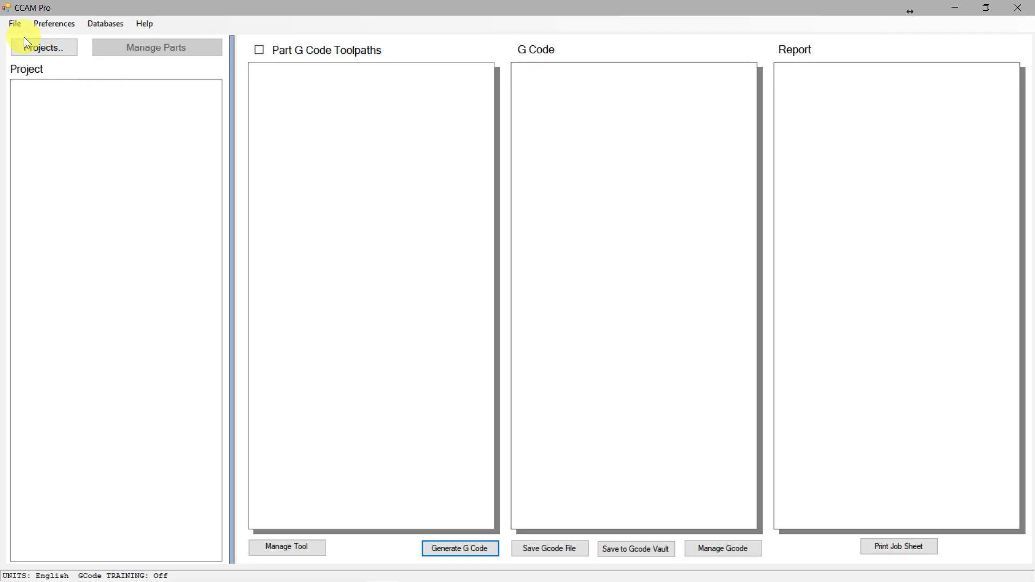
click(47, 47)
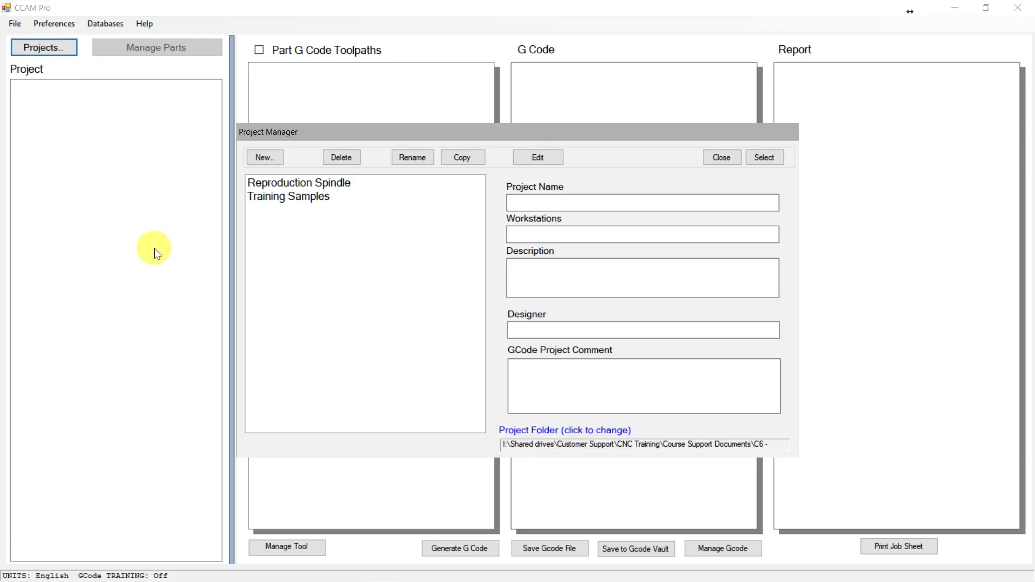
click(290, 202)
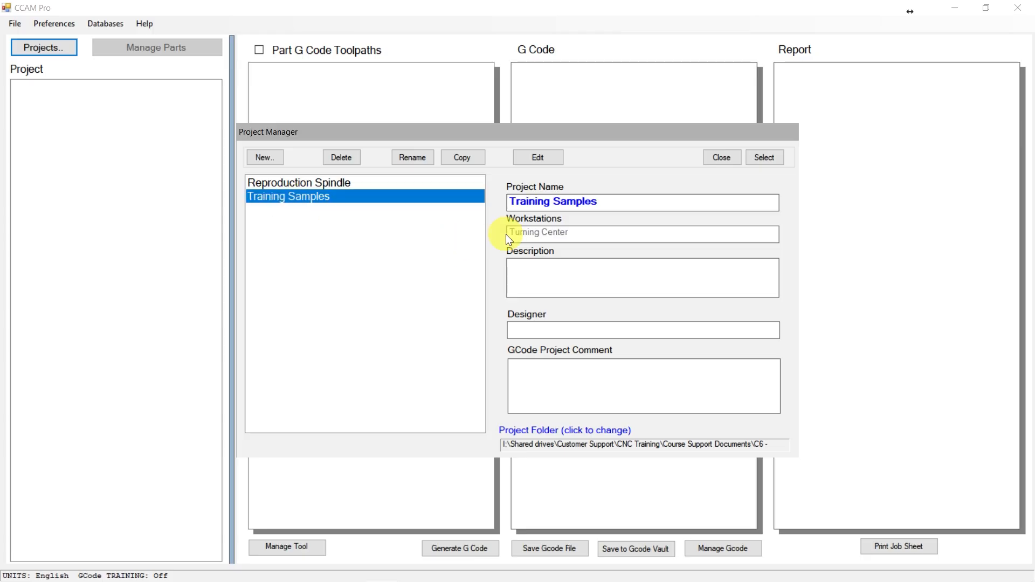
click(765, 158)
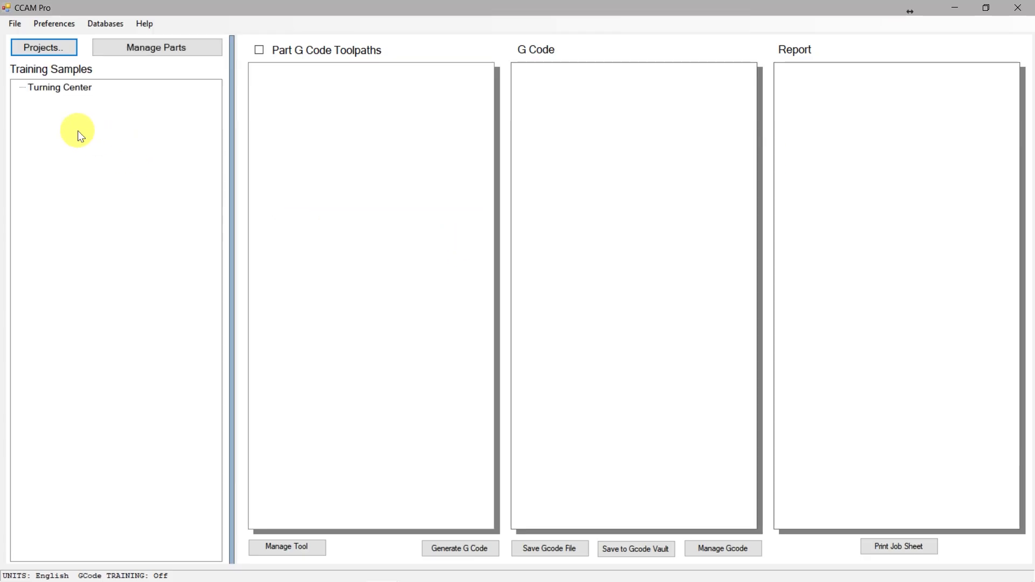
Add a toolpath from the Turning template Tool Profile to the Turning Round Sample part under Turning Center
click(69, 90)
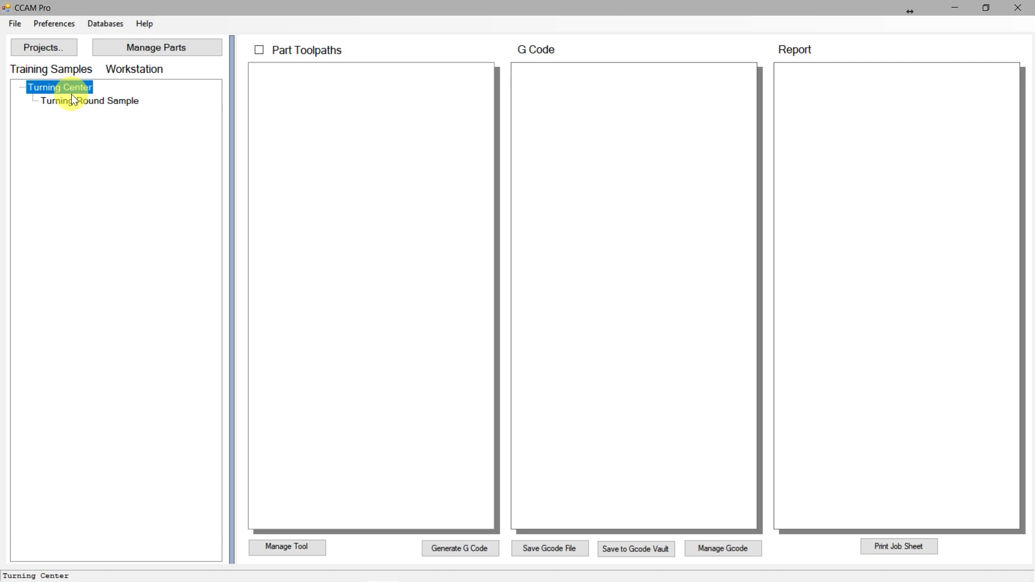
click(85, 103)
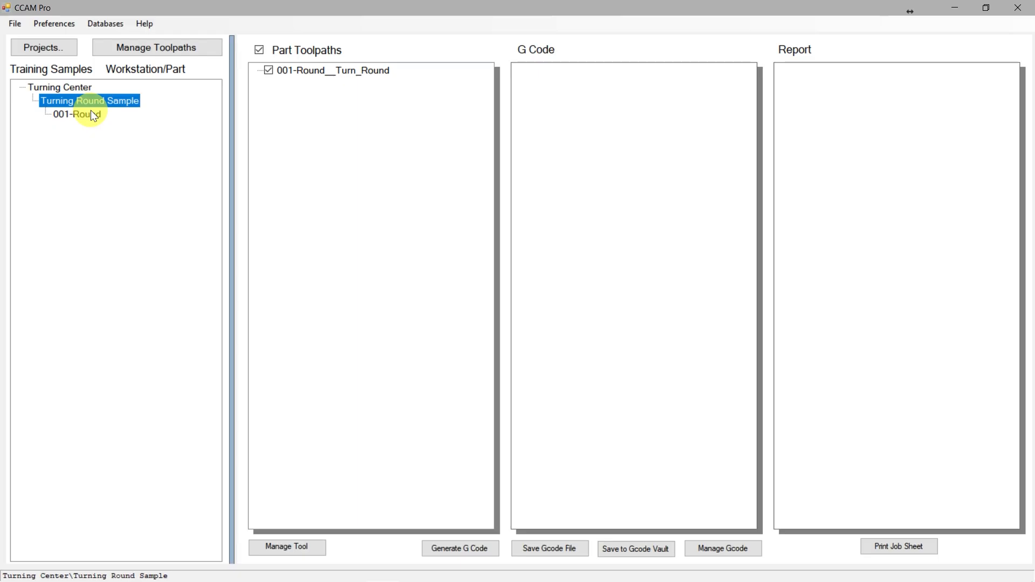
click(158, 47)
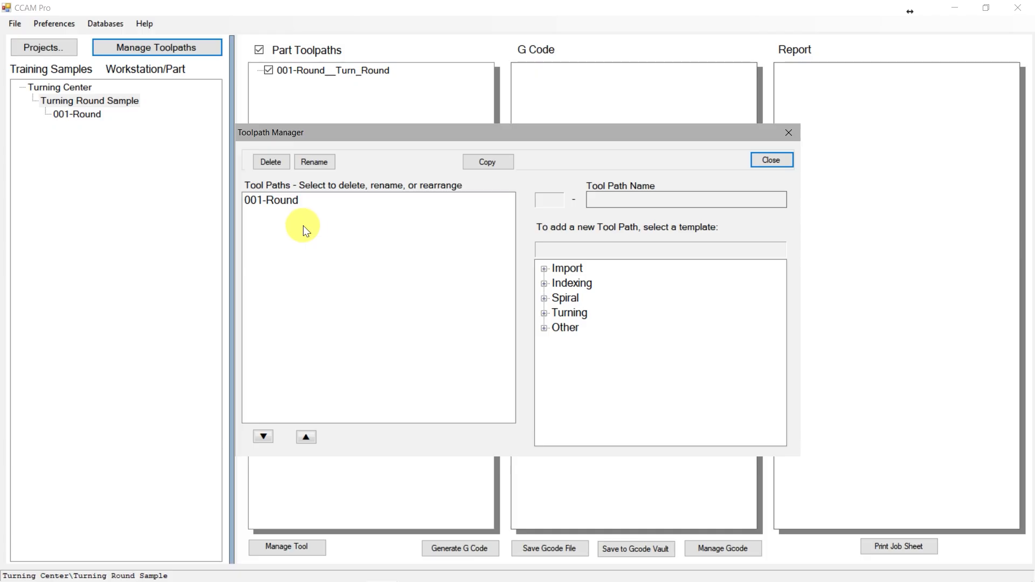
click(392, 271)
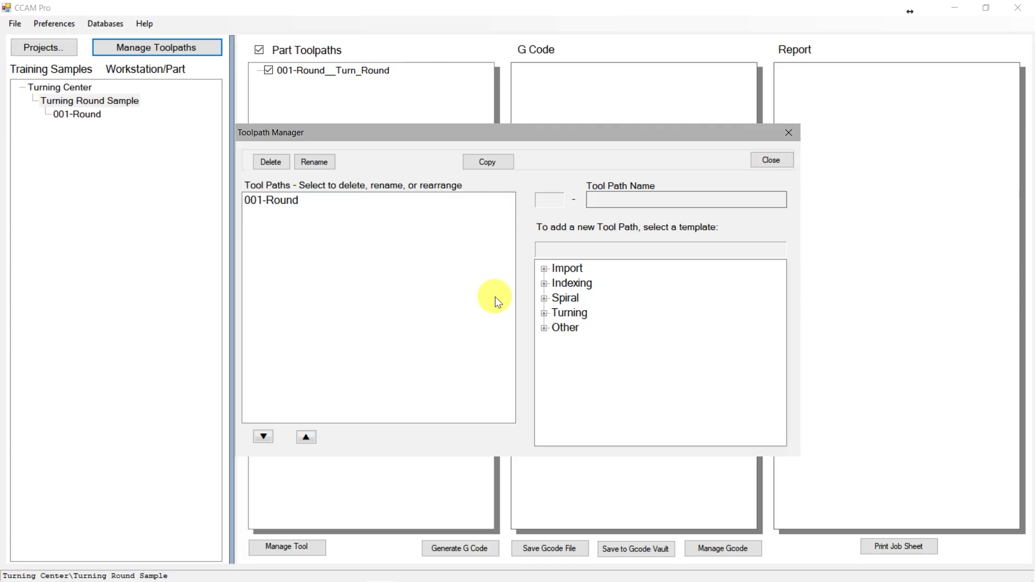
click(545, 313)
click(588, 357)
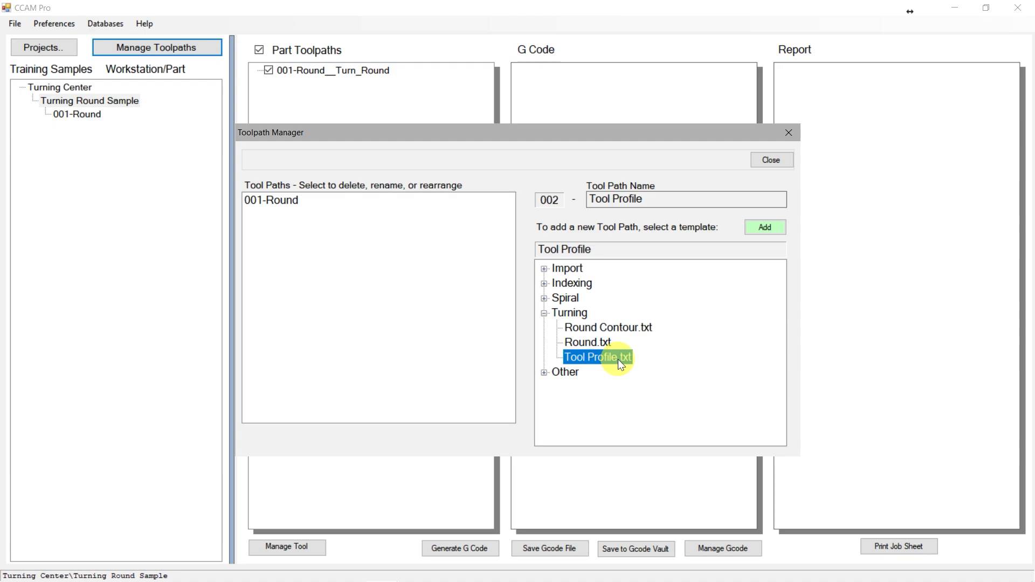
click(769, 228)
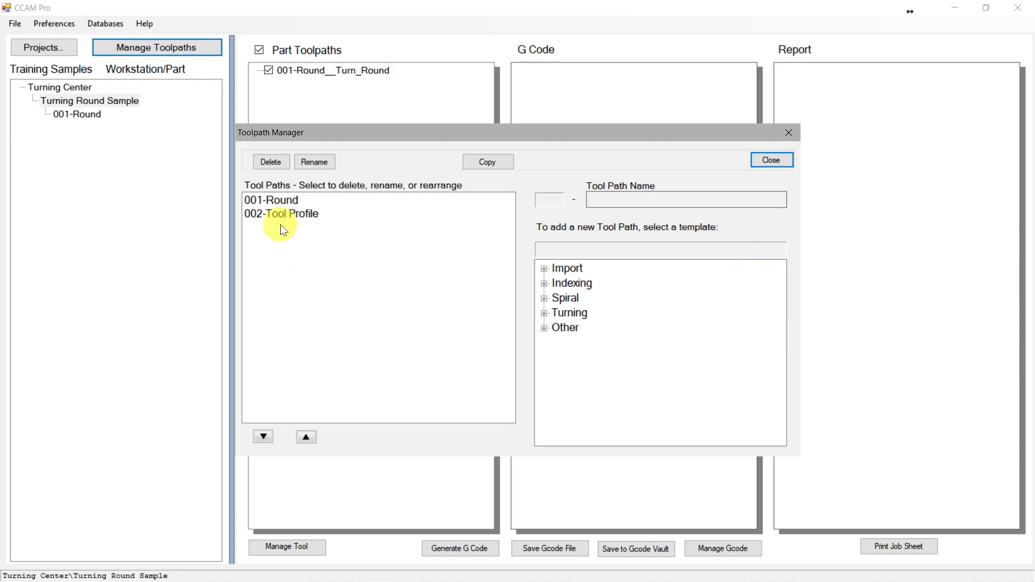
click(772, 162)
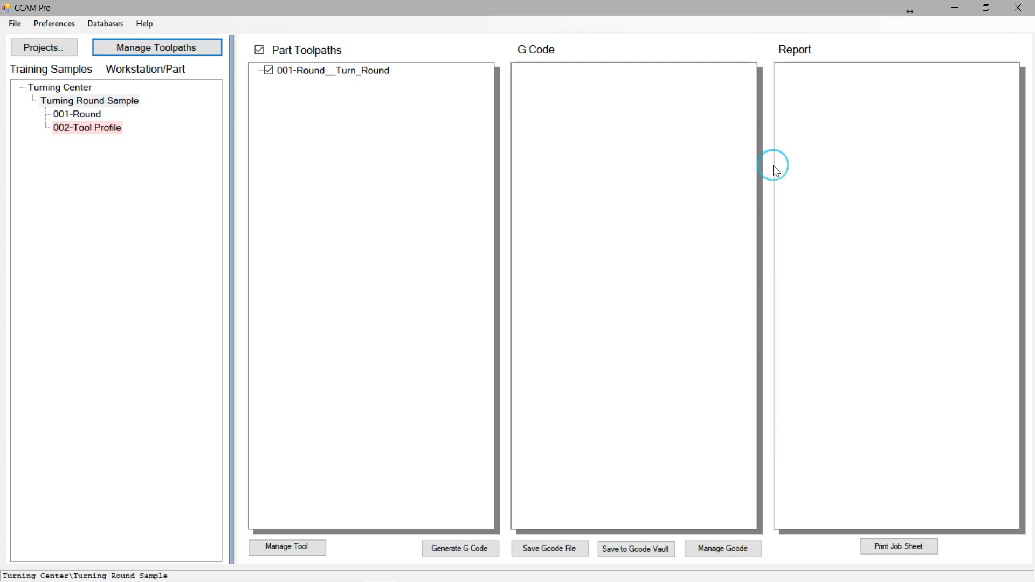
Open the new Tool Profile toolpath's parameters and check the cutter profile's label in the Aspire drawing
double_click(96, 129)
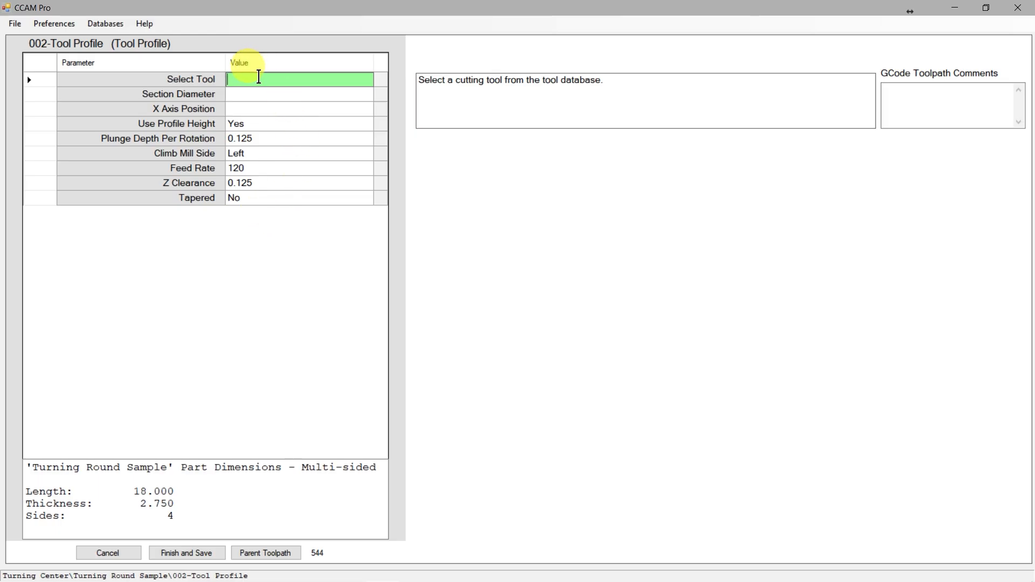
click(257, 79)
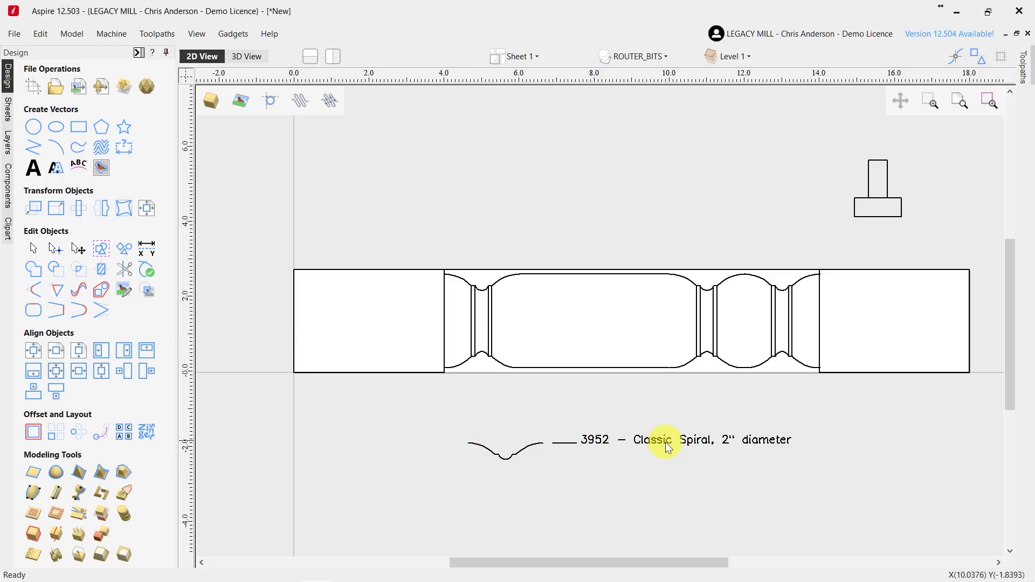
click(526, 451)
click(572, 468)
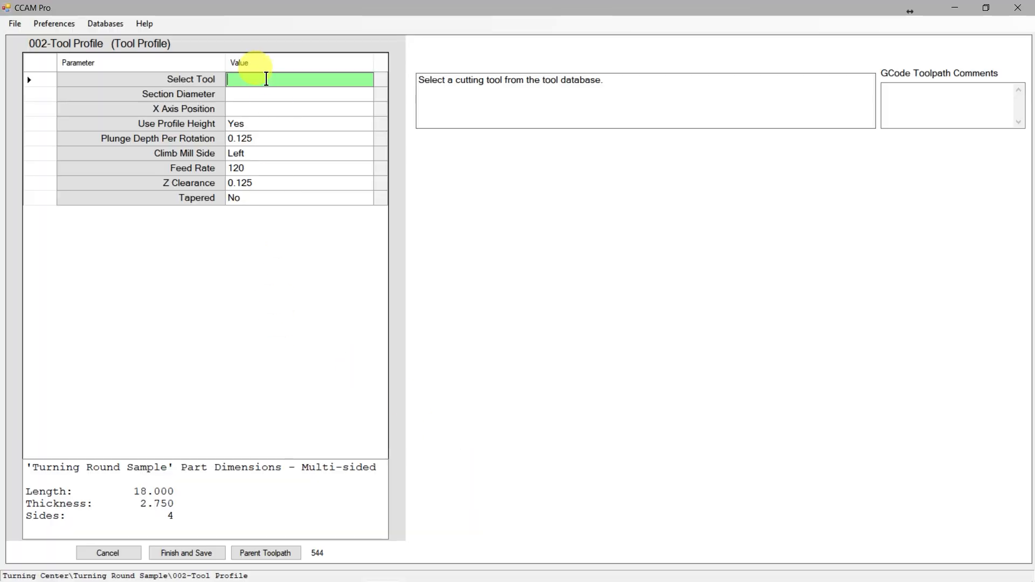
Select the Classic Spiral 2.0 Dia cutter for the Tool Profile toolpath and assign it new tool number 2
click(253, 79)
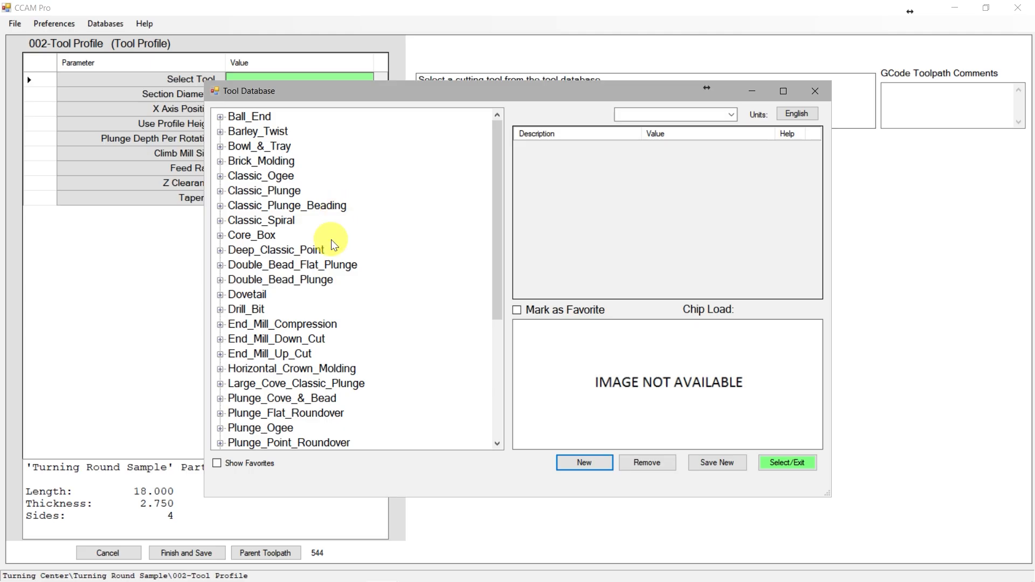
click(220, 222)
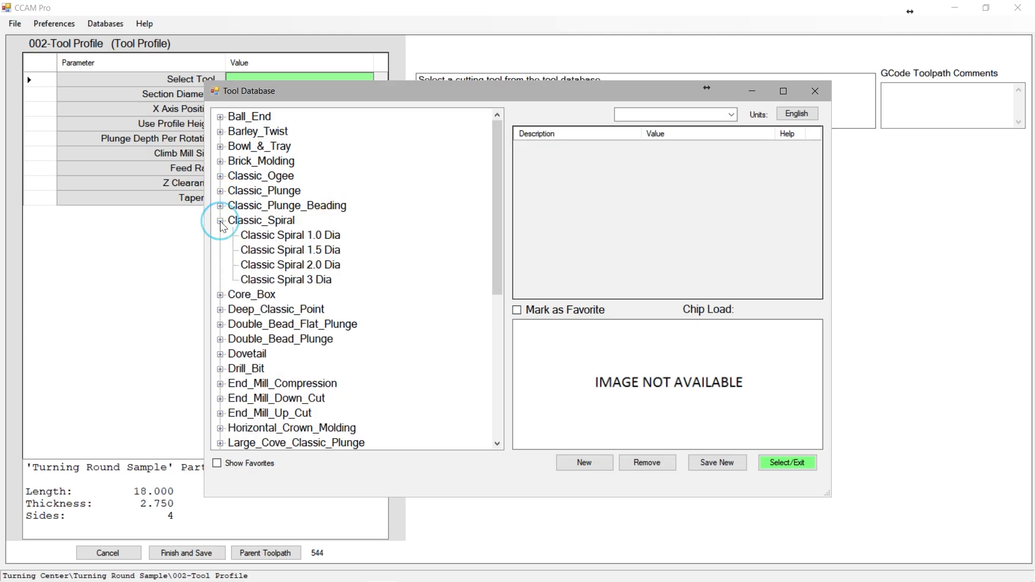
click(316, 265)
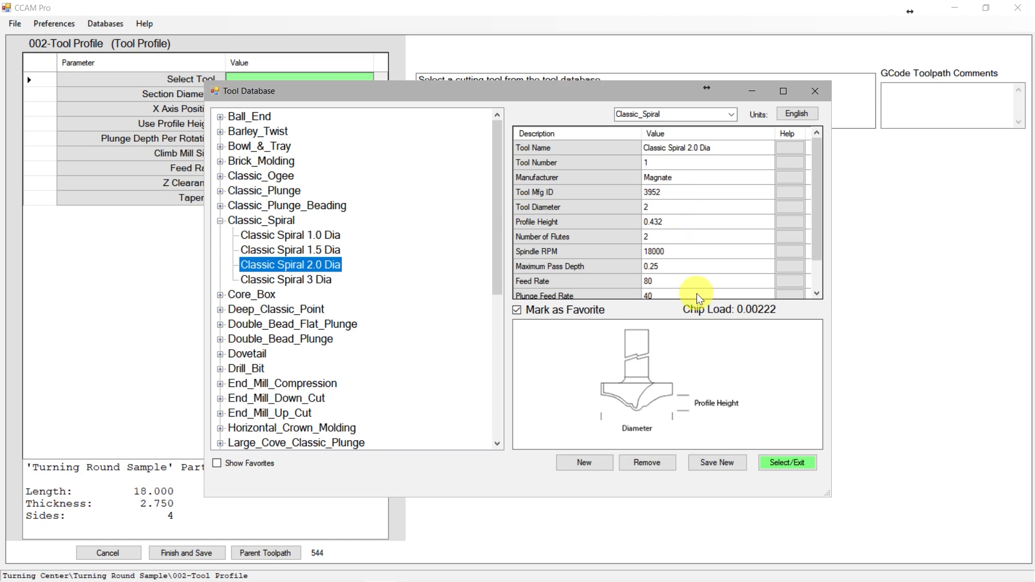
click(786, 465)
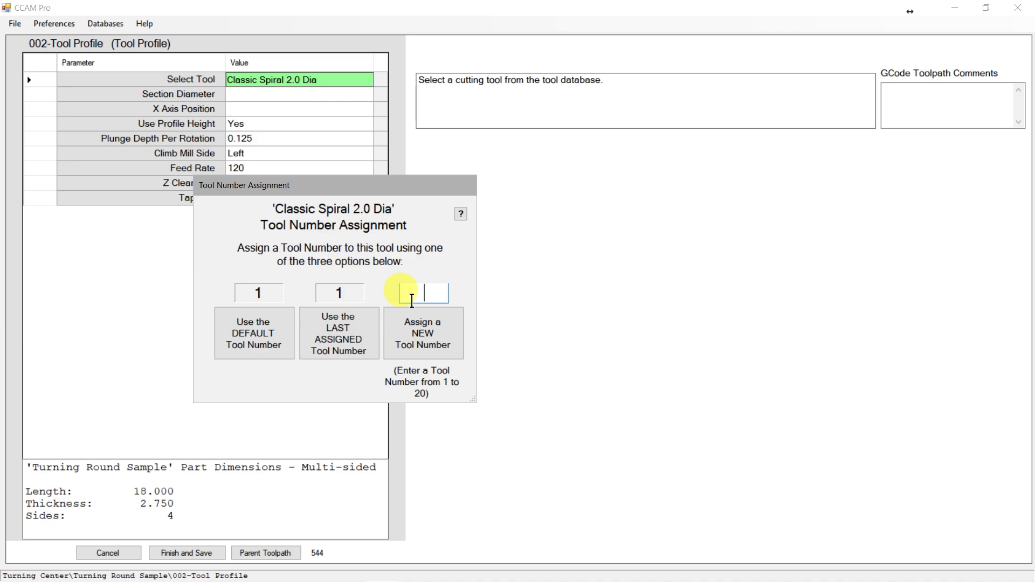
text(2)
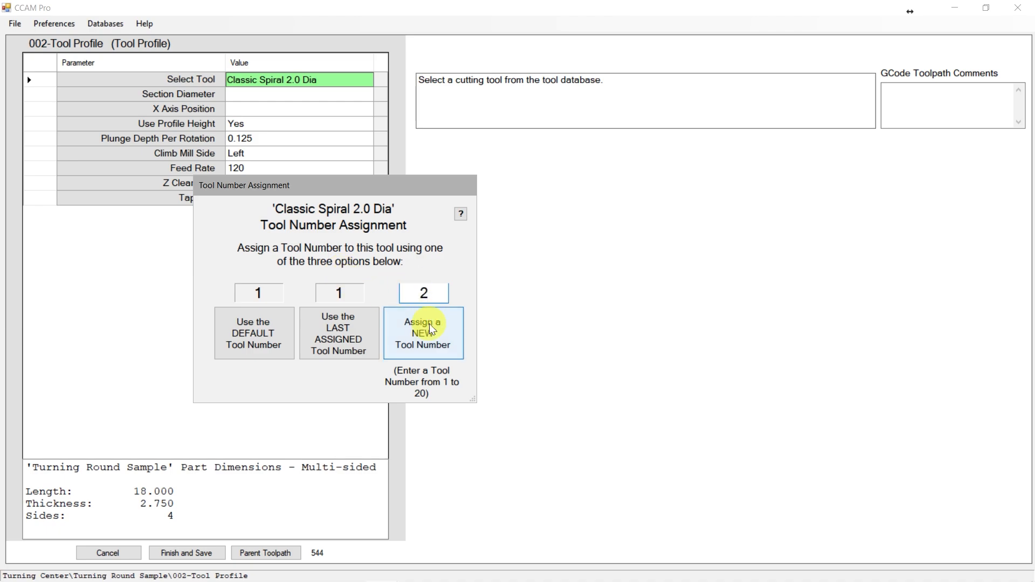
click(426, 338)
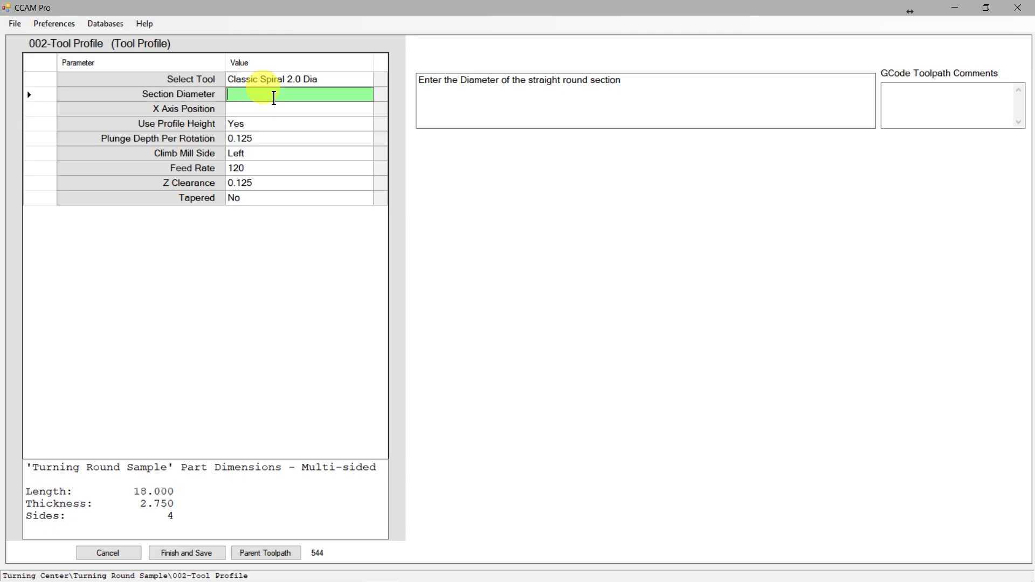
Switch to Aspire and place a copy of the 3952 cutter profile on the long section's upper line at about X 7.4
mouse_move(286, 576)
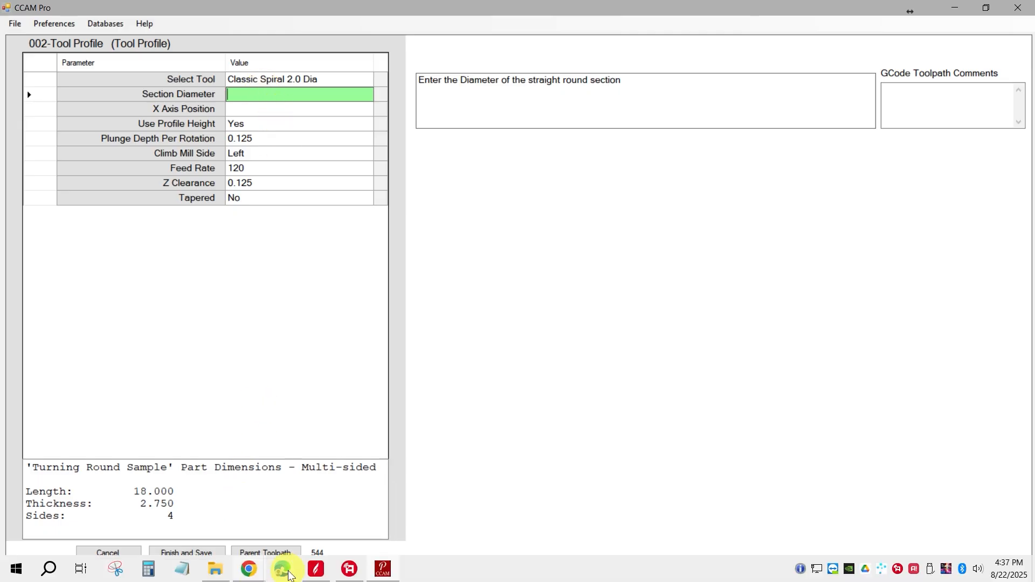
click(316, 569)
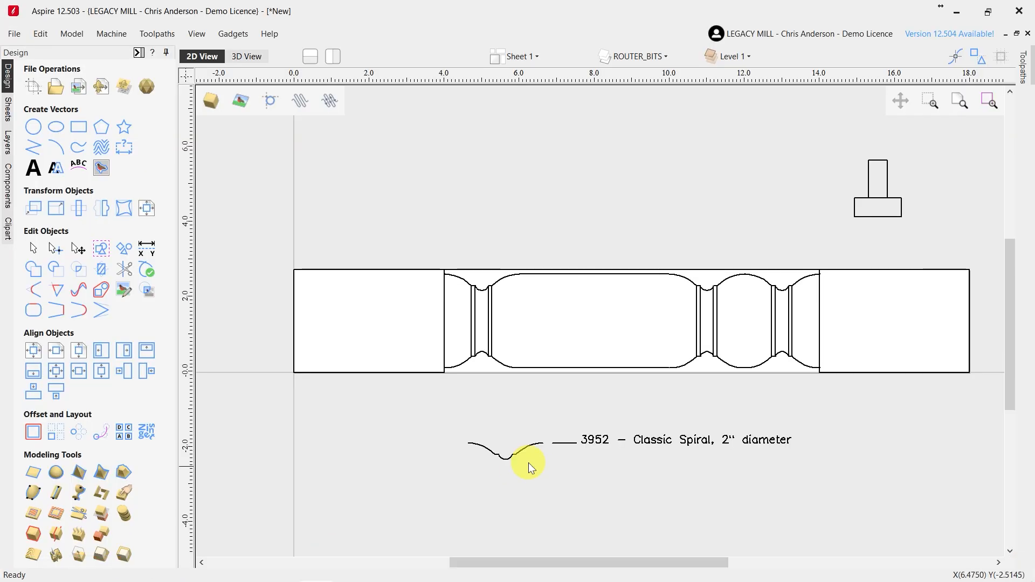
click(512, 454)
drag(506, 460, 570, 271)
scroll(572, 269, up, 5)
scroll(572, 280, up, 2)
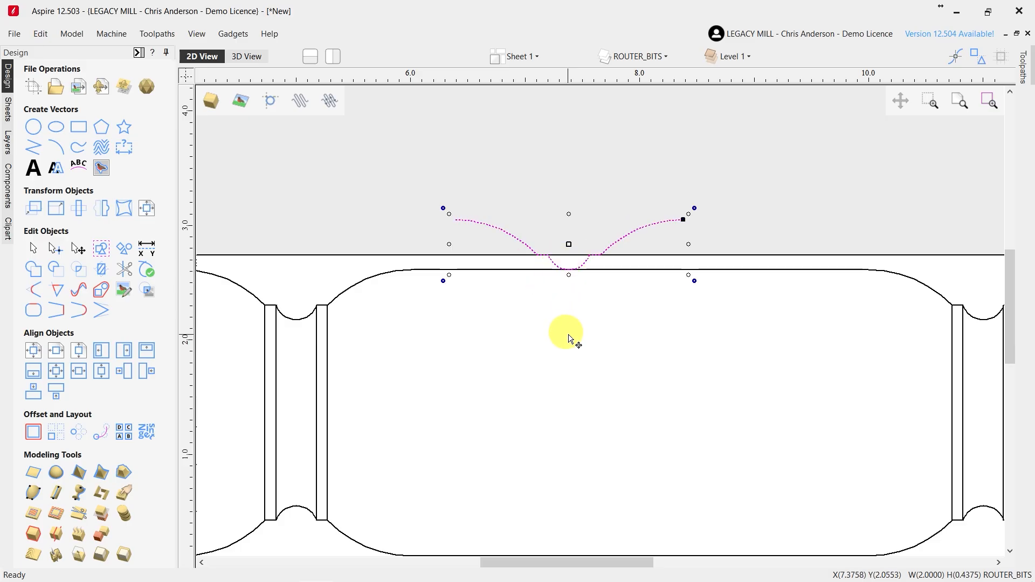
Add a vertical dimension between the upper and lower straight lines of the spindle's long middle section, and finish dimensioning
scroll(539, 329, down, 2)
click(640, 284)
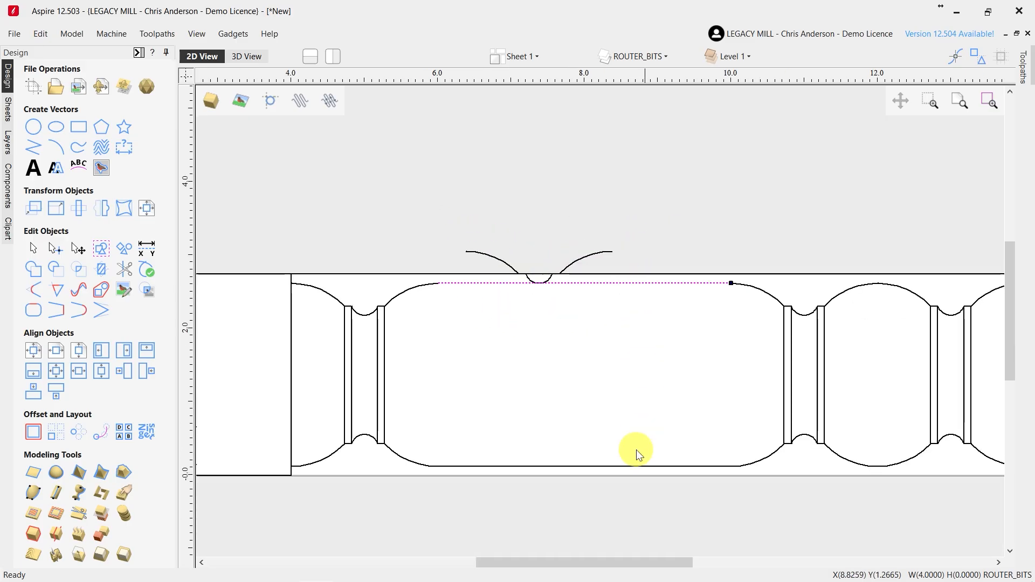
shift+click(637, 466)
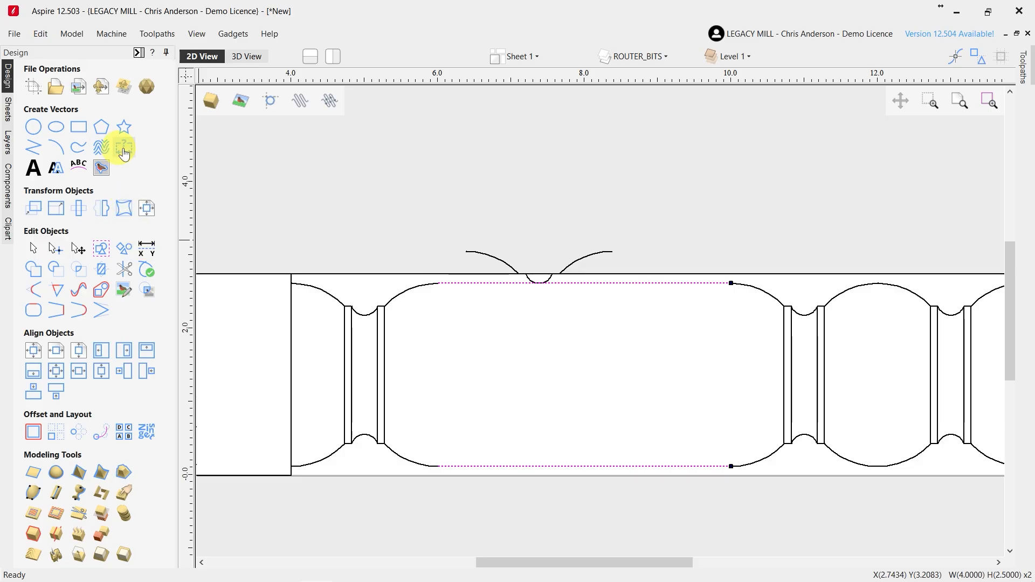
click(124, 149)
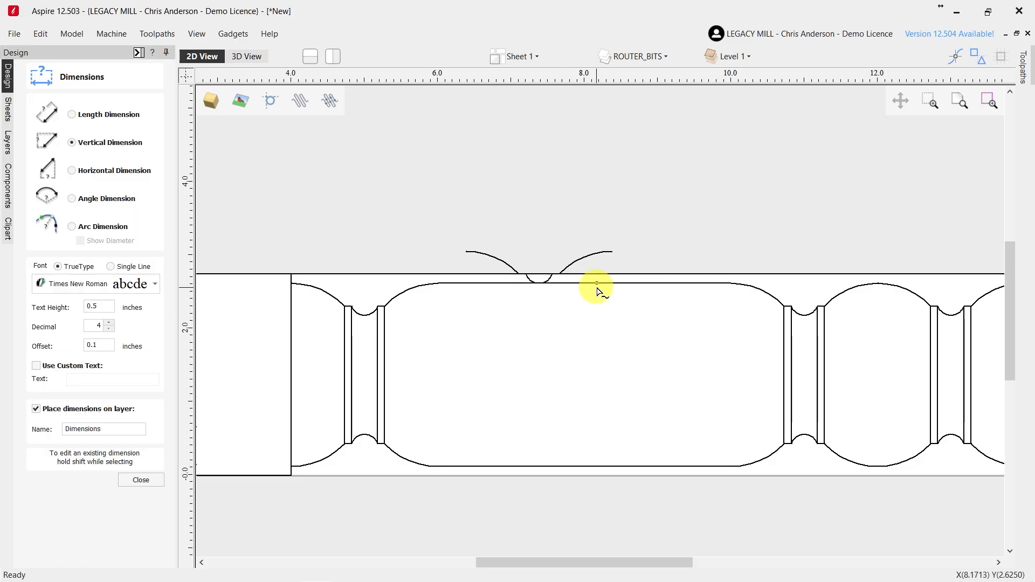
click(597, 283)
click(592, 466)
click(592, 369)
scroll(658, 364, down, 1)
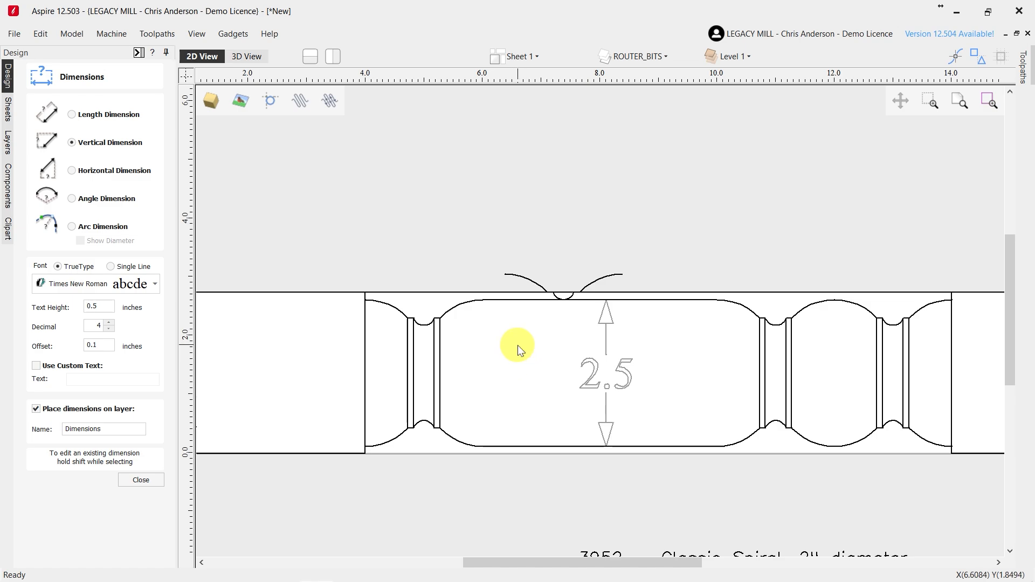
click(141, 480)
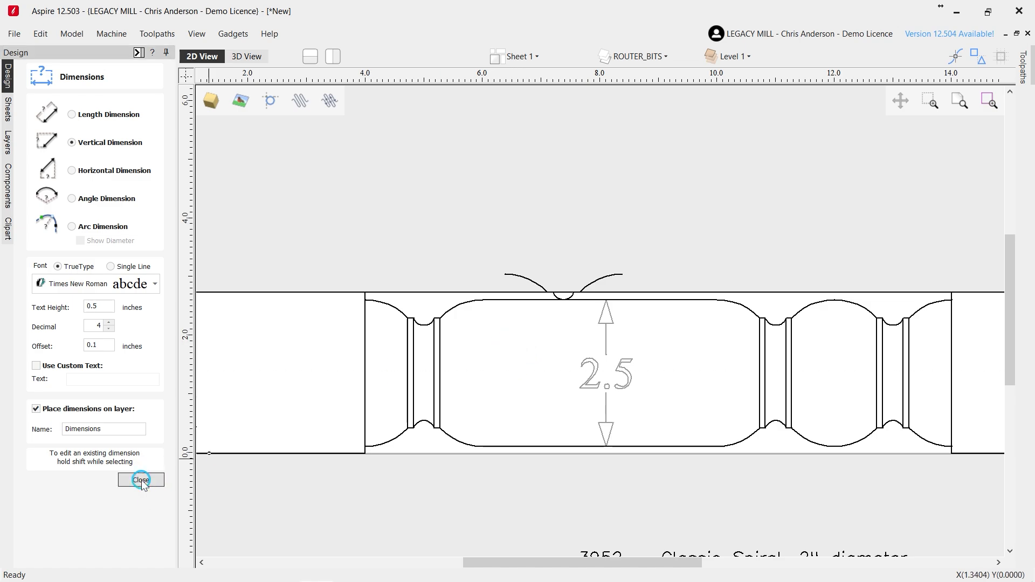
Switch to CCAM Pro and set the toolpath's Section Diameter to 2.5
key(alt+Tab)
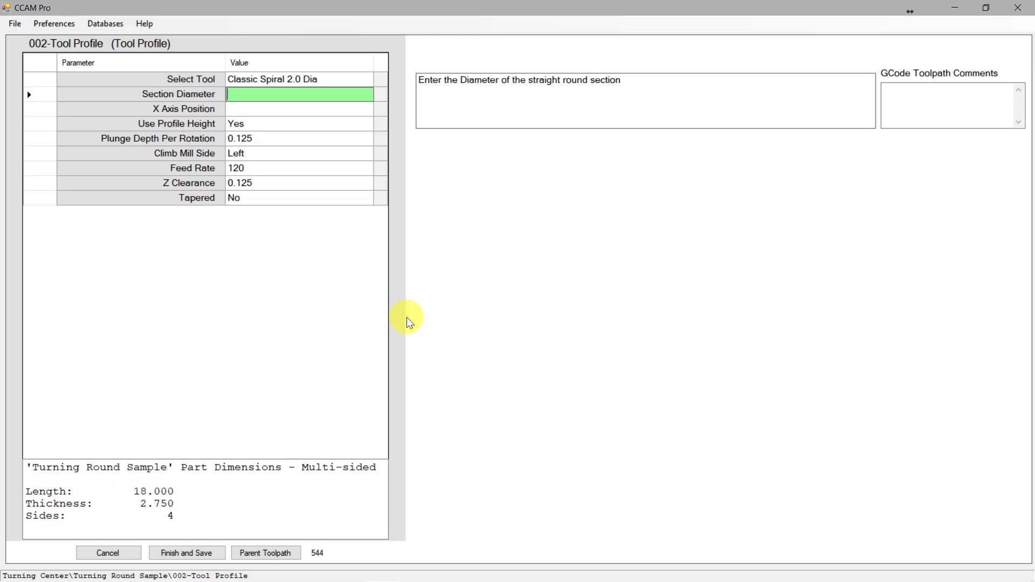
click(251, 95)
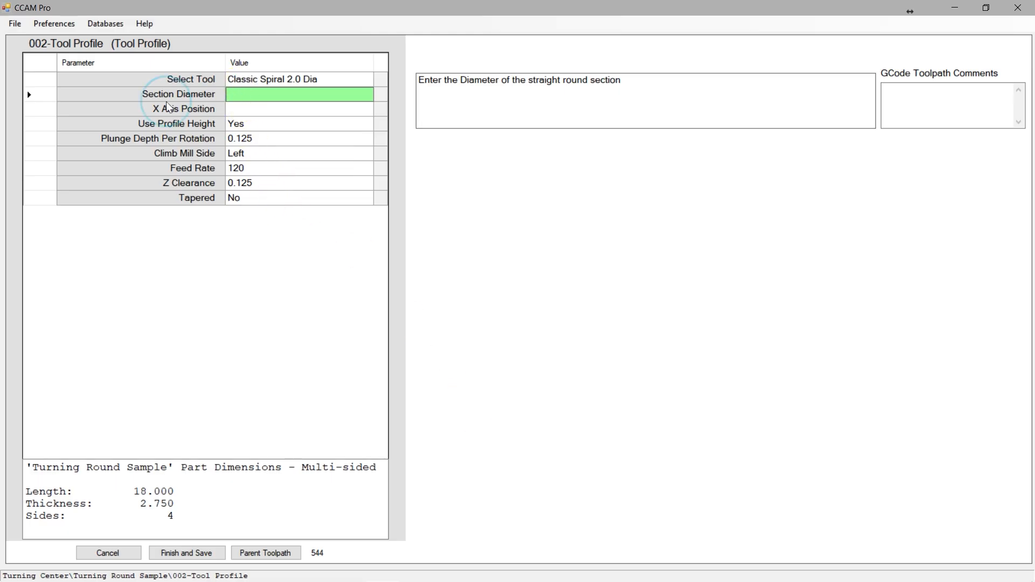
text(2.5)
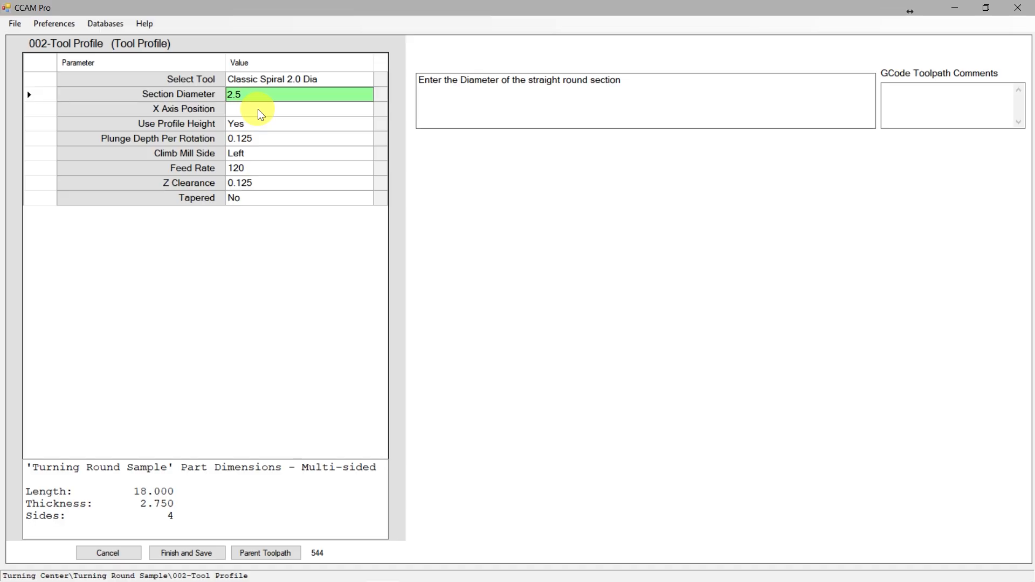
click(260, 111)
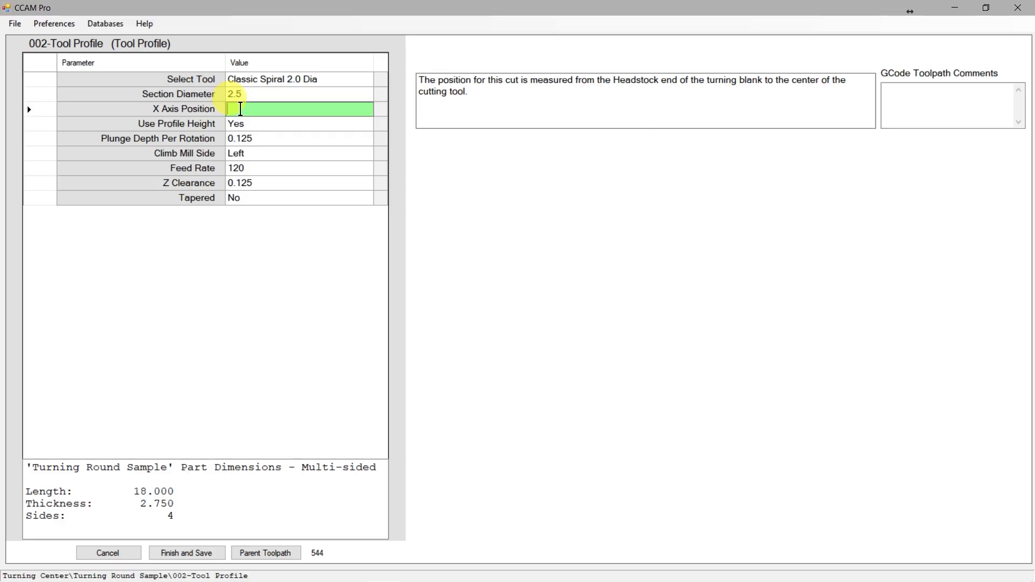
Switch to Aspire, move the copied cutter profile over the first cove at X 5.0, and delete it
key(alt+Tab)
scroll(405, 348, down, 1)
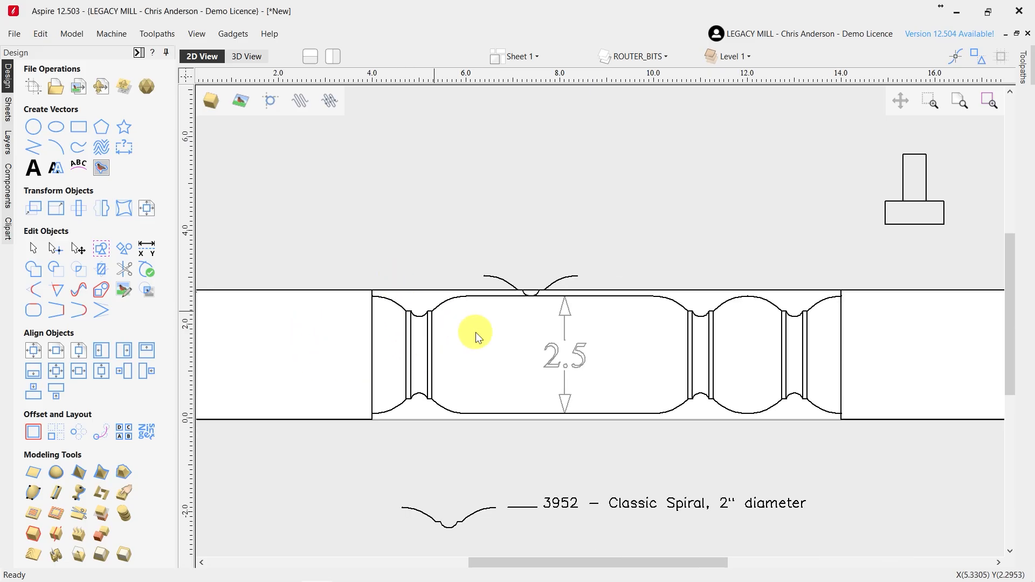
scroll(507, 353, up, 1)
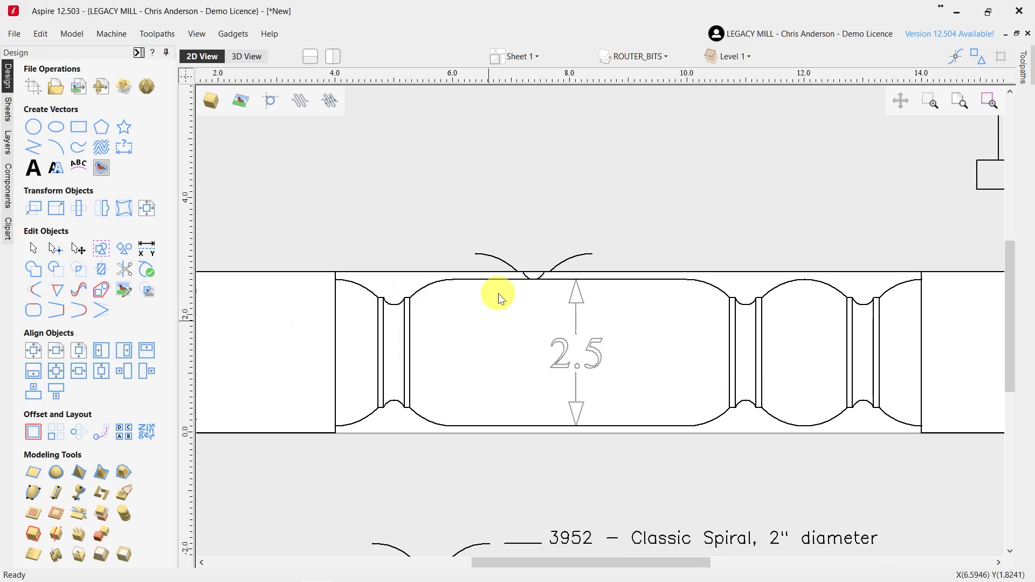
click(512, 270)
click(530, 272)
drag(532, 272, 384, 273)
click(404, 281)
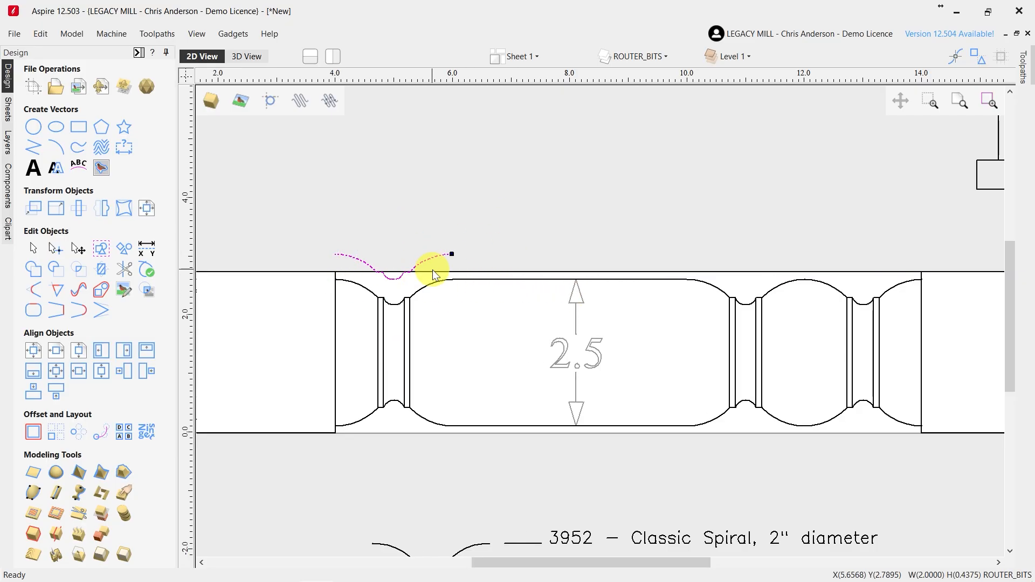
key(Delete)
Highlight the upper cove profiles at X 5.0, X 11.0 and X 13.0 in turn to check their positions
click(357, 285)
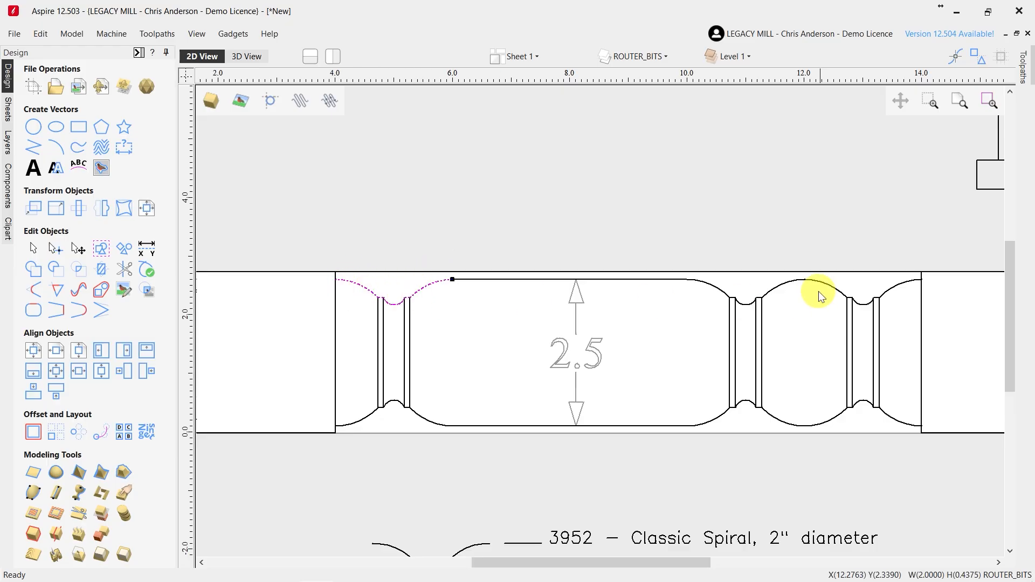
click(778, 292)
click(838, 295)
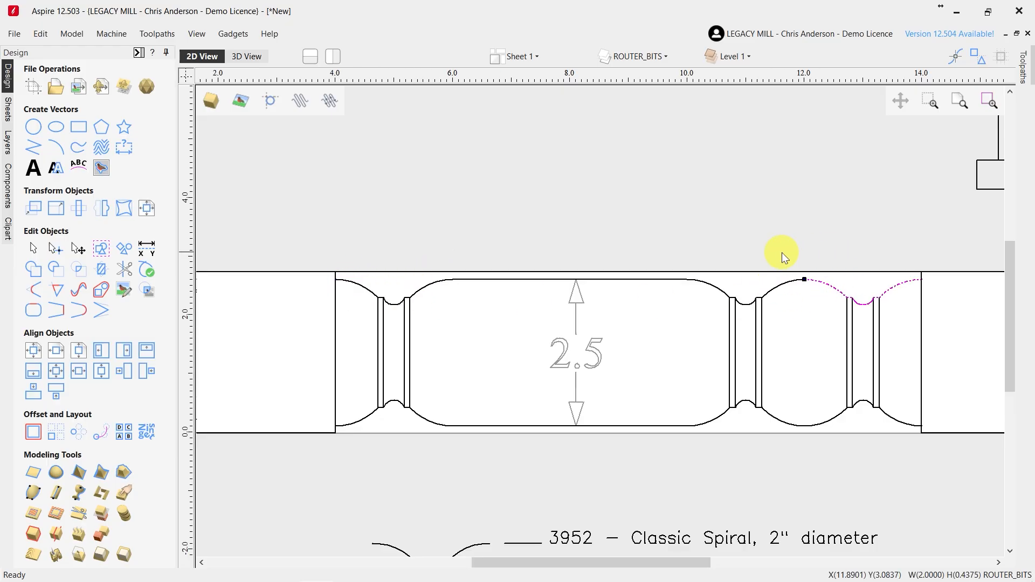
scroll(680, 289, down, 2)
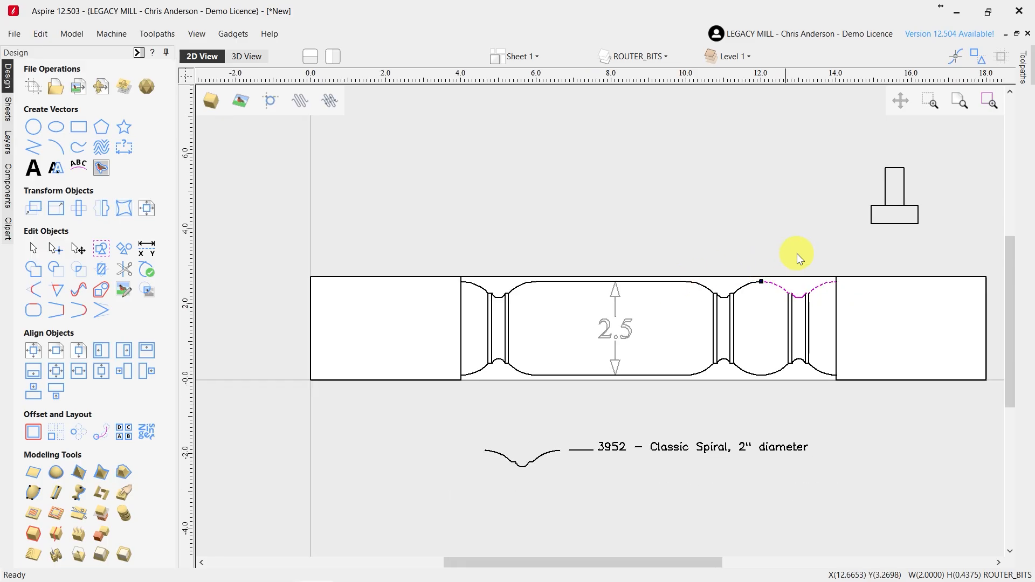
Move the flat cutter outline so its lower-left corner sits at the left shoulder of the turned section, at X 4.0
scroll(794, 253, up, 1)
drag(943, 247, 881, 175)
click(896, 214)
click(891, 216)
drag(890, 216, 376, 287)
click(480, 261)
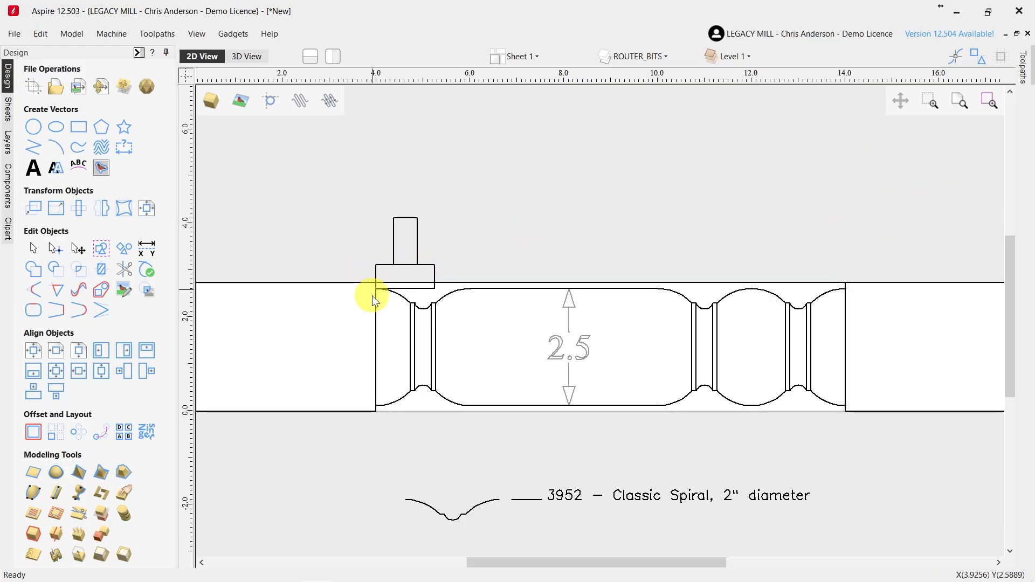
Move the flat cutter outline so its right edge meets the right shoulder of the turned section at X 14.0
scroll(484, 282, down, 1)
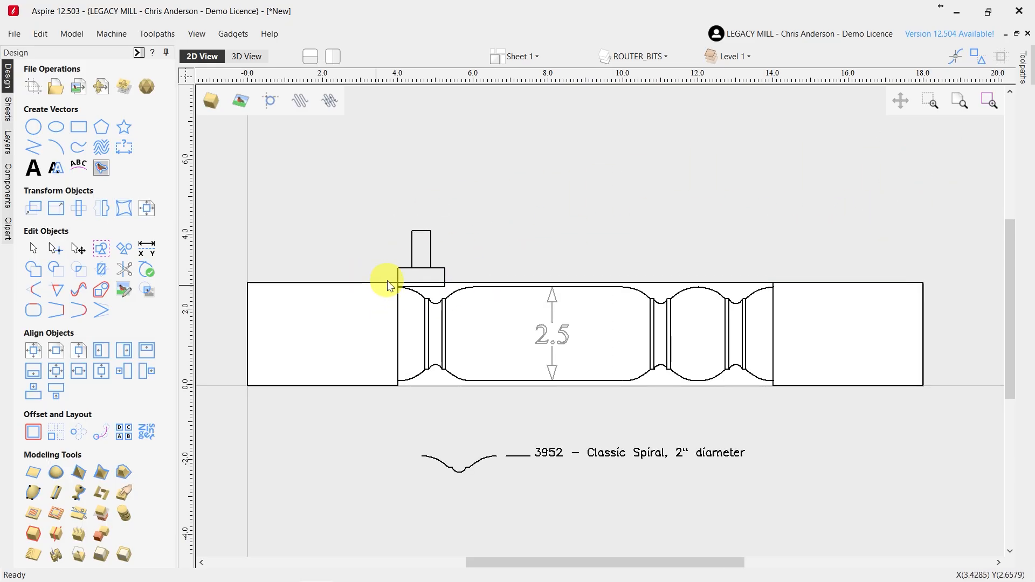
click(441, 276)
drag(444, 275, 776, 281)
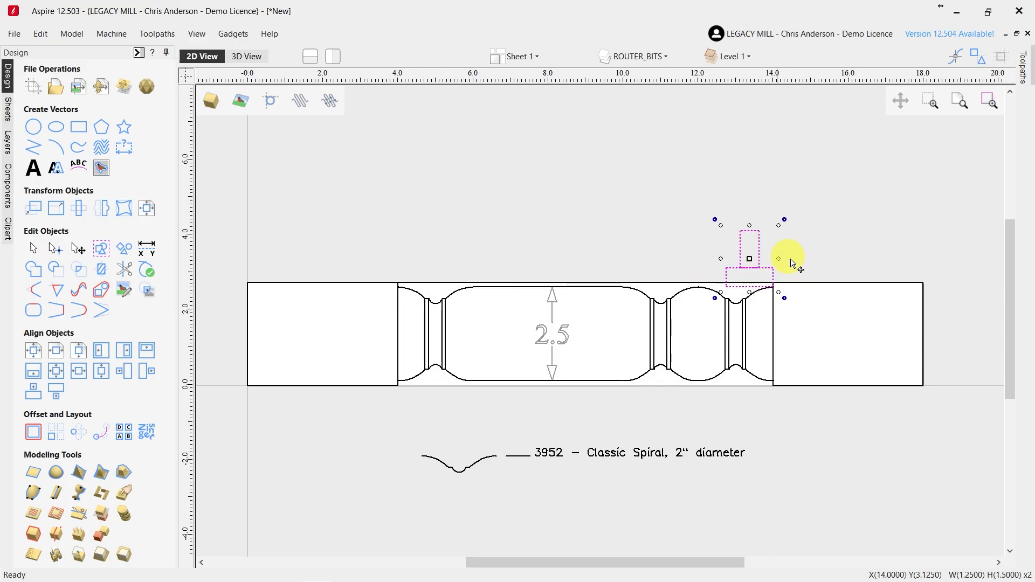
click(791, 258)
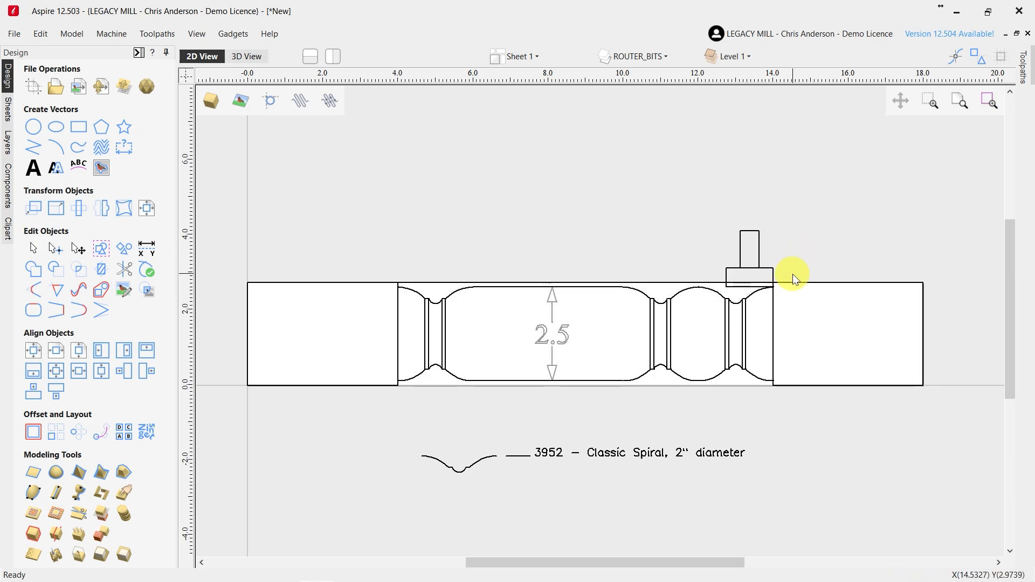
Move the flat cutter outline clear of the spindle, above the right square end
drag(794, 280, 723, 245)
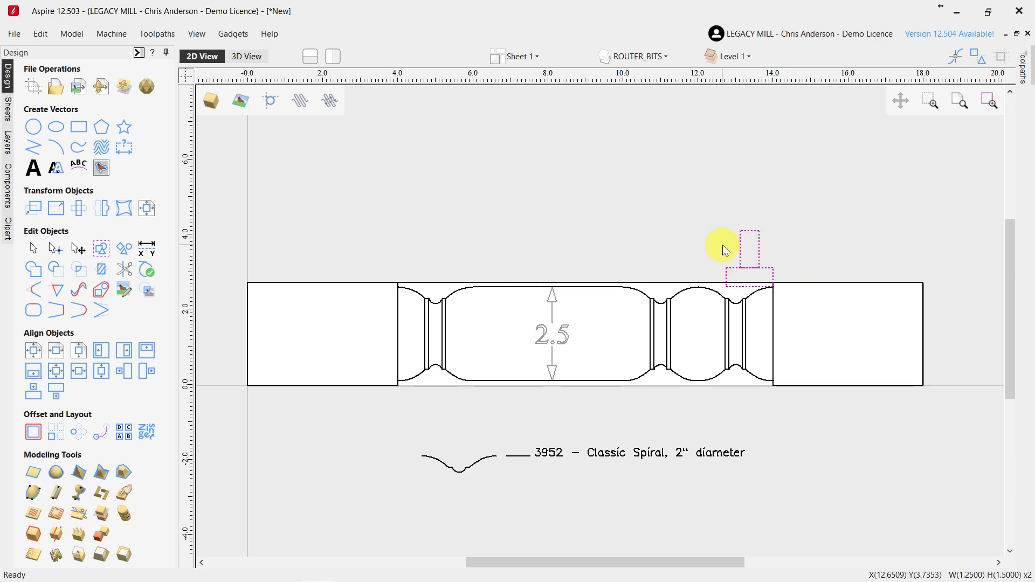
click(750, 254)
drag(747, 252, 839, 222)
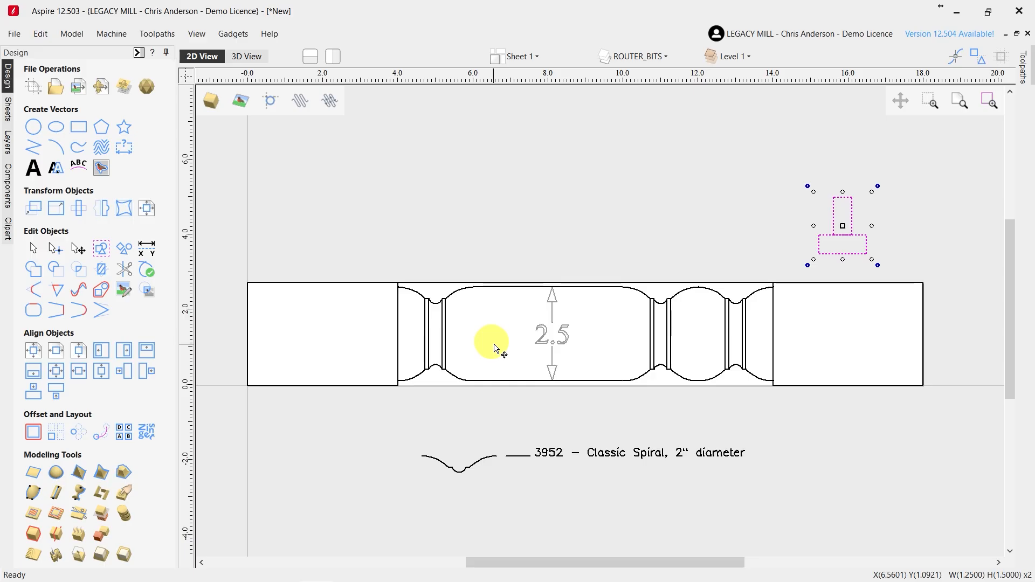
Add a horizontal dimension from the spindle's left end to the bottom of the first upper cove, placed above the blank
click(124, 150)
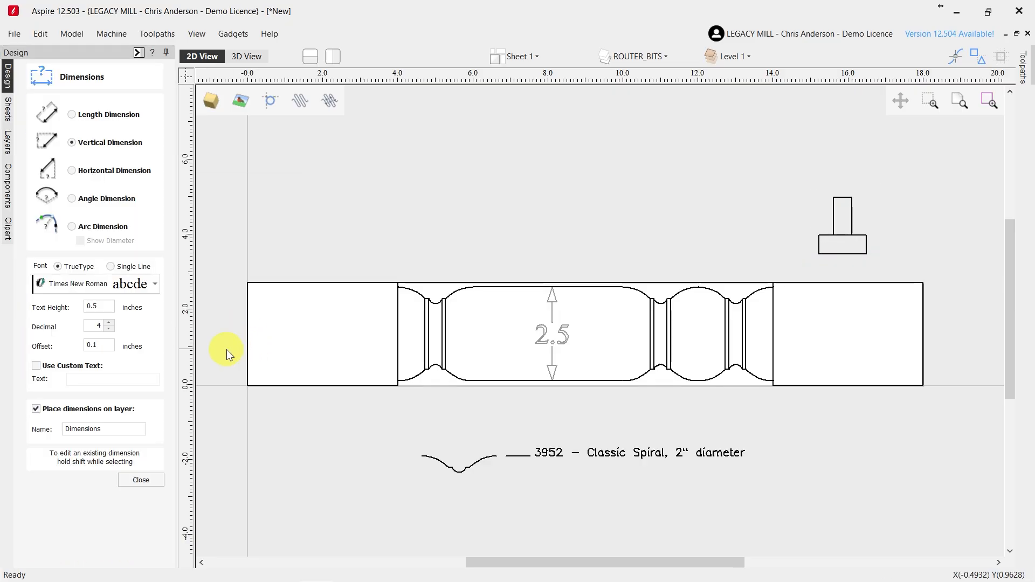
scroll(227, 354, up, 2)
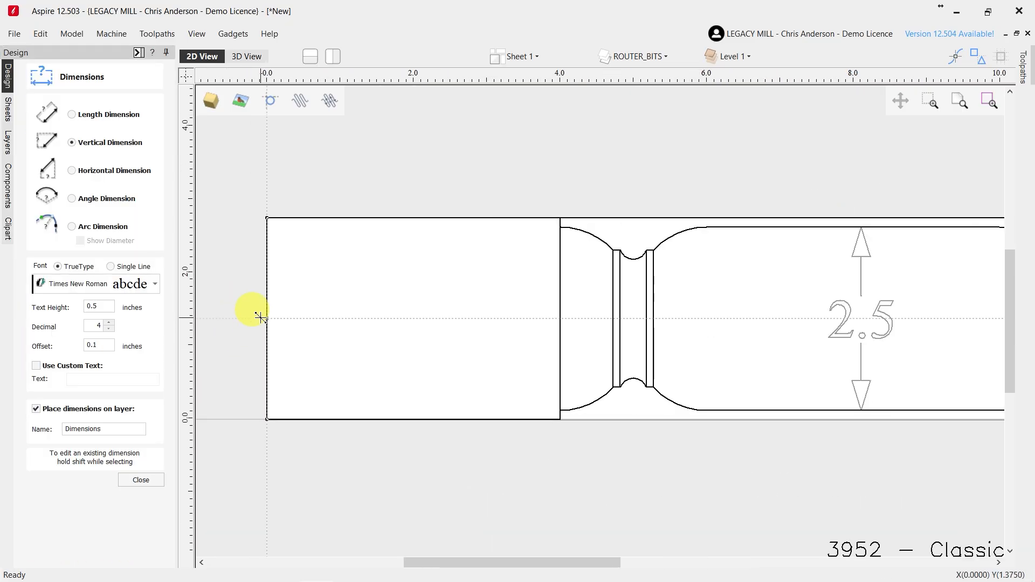
scroll(240, 316, down, 1)
scroll(459, 315, up, 2)
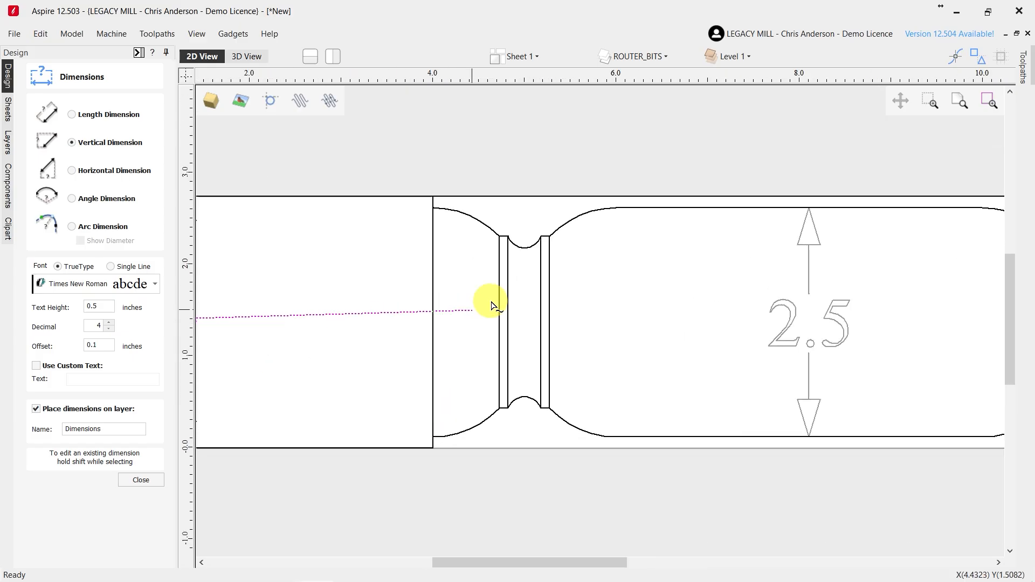
click(526, 252)
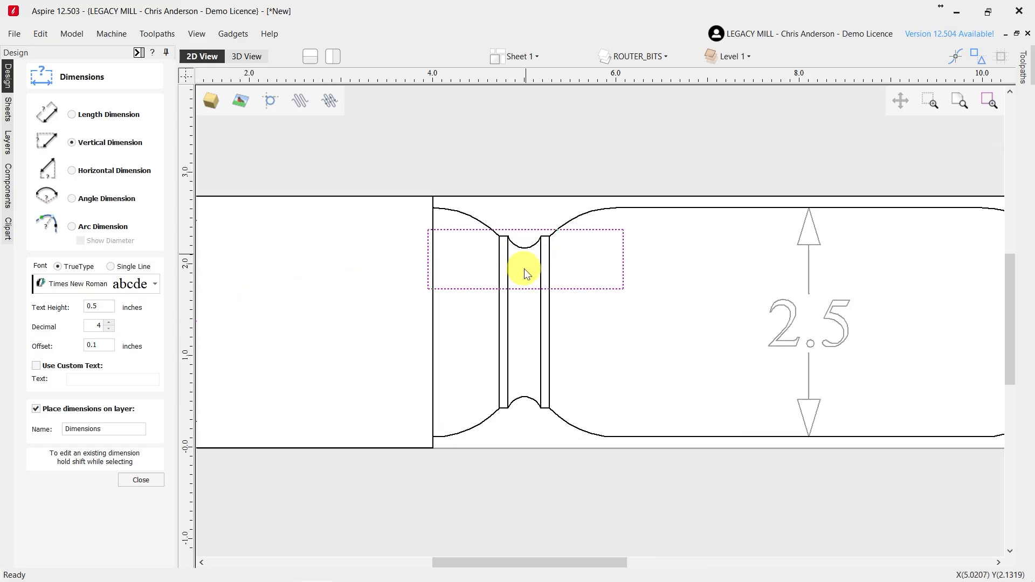
scroll(526, 264, down, 2)
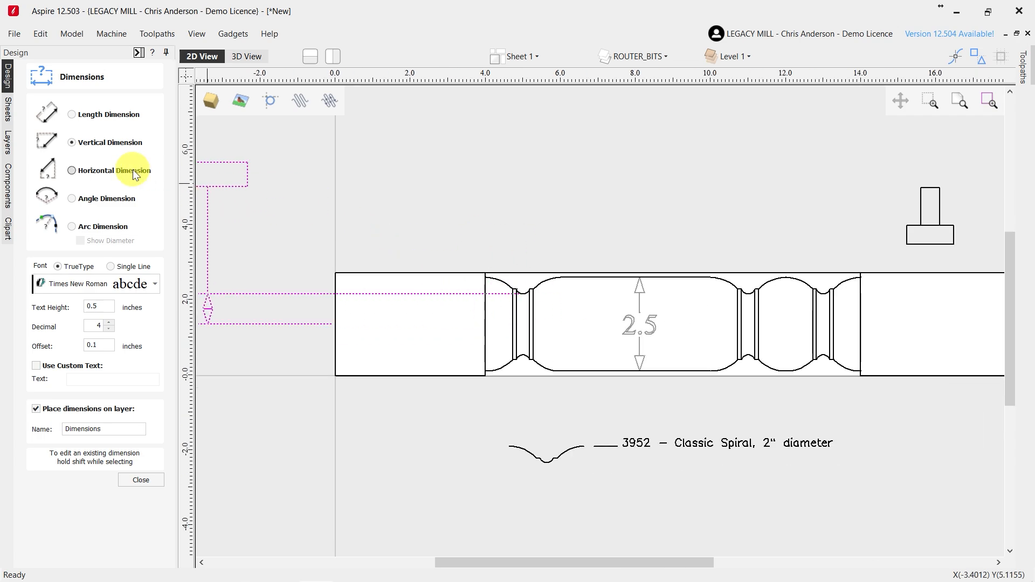
click(72, 170)
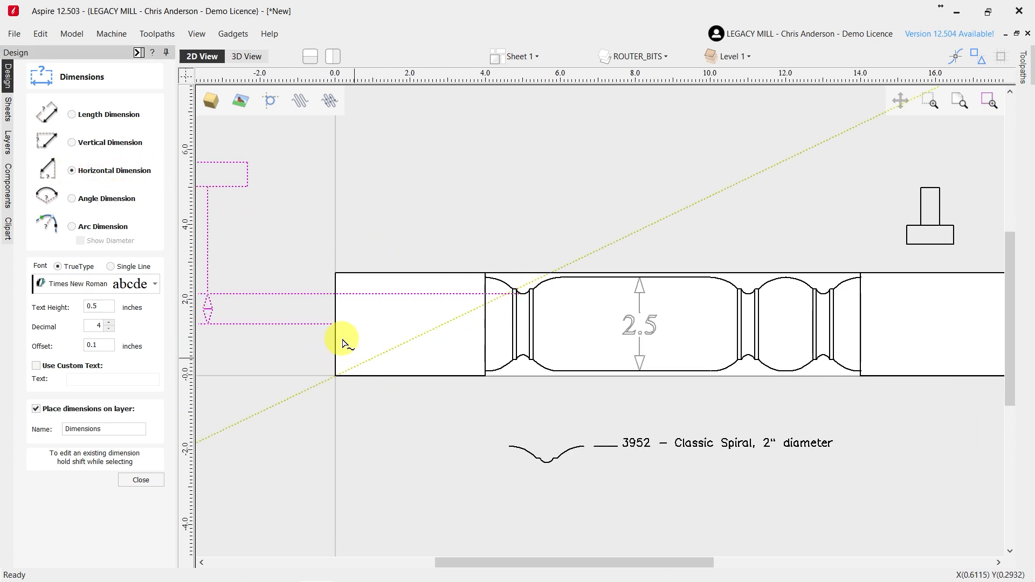
scroll(520, 306, up, 5)
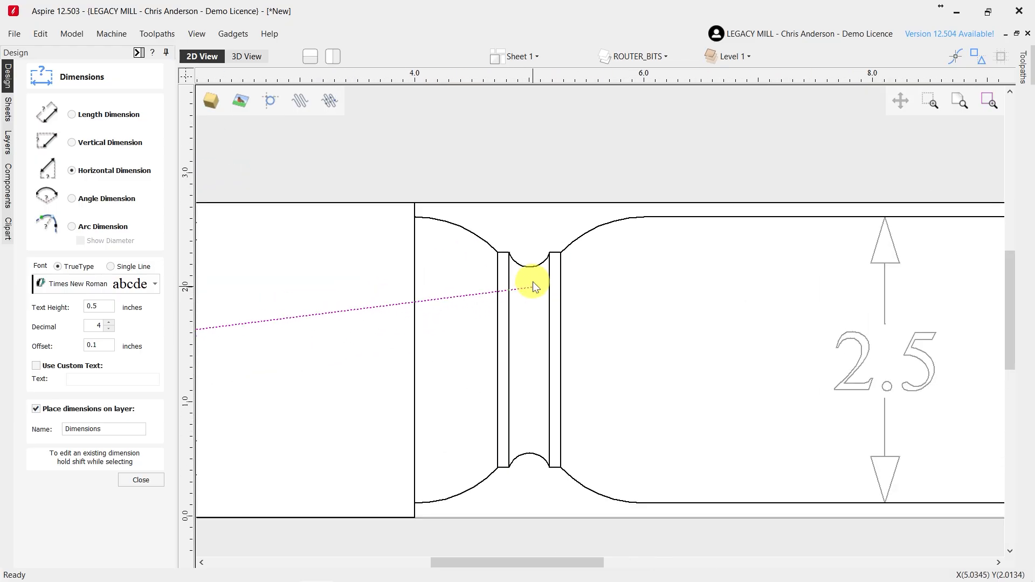
click(529, 267)
scroll(536, 330, down, 4)
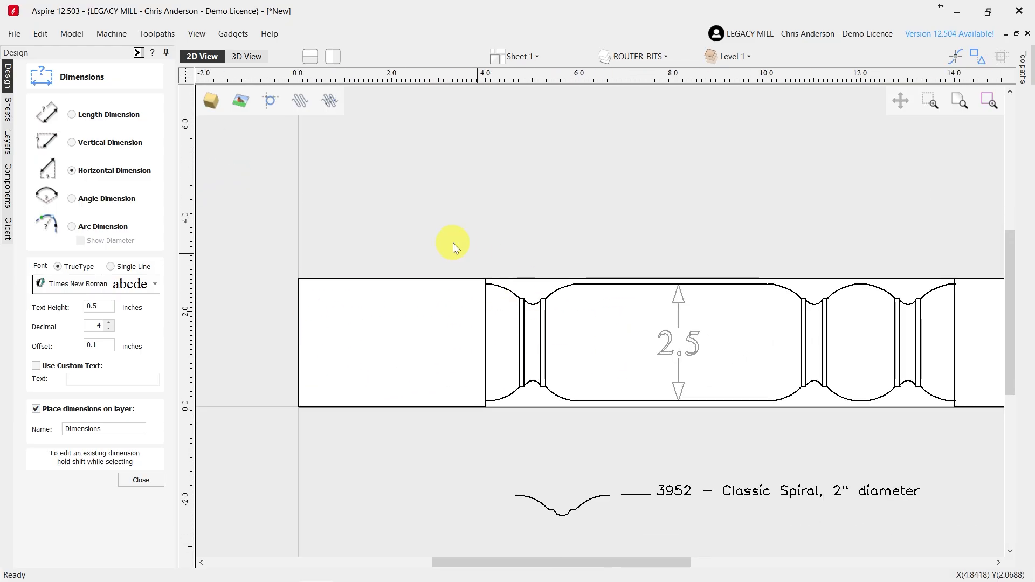
click(418, 238)
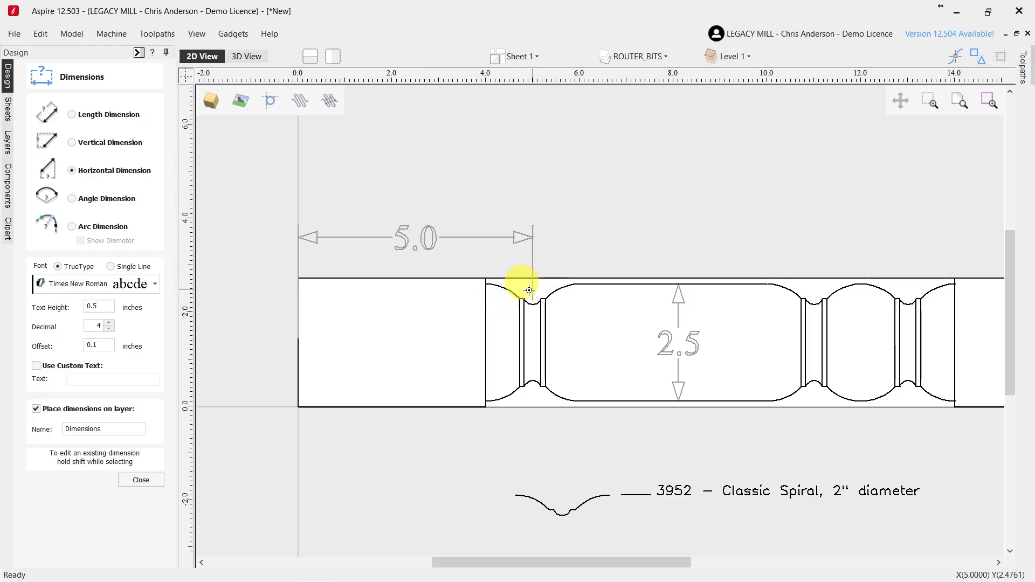
Add a horizontal dimension from the spindle's left end to the center of the second cove, placed above the first horizontal dimension
click(298, 339)
scroll(410, 332, down, 1)
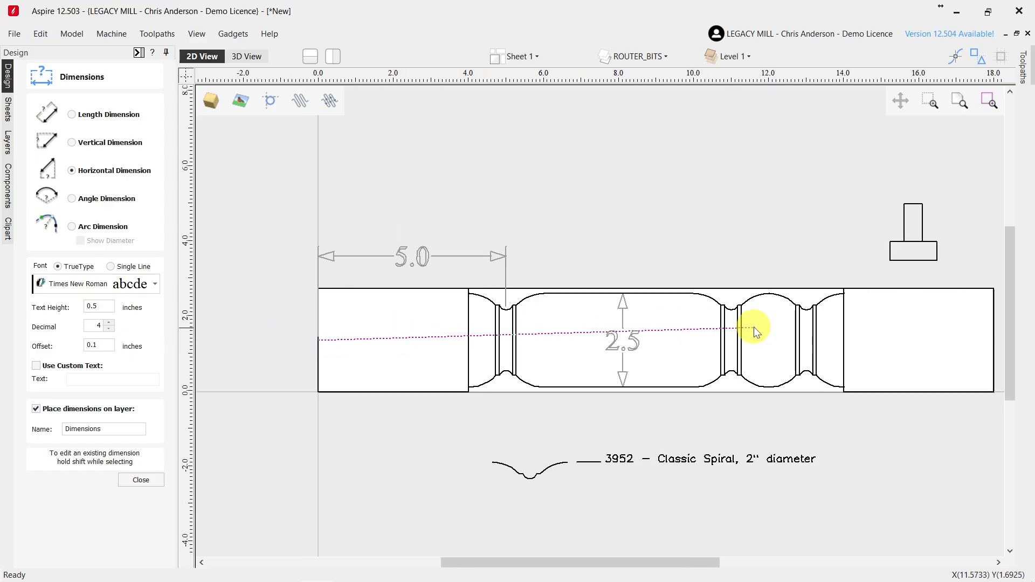
scroll(747, 324, up, 4)
click(699, 289)
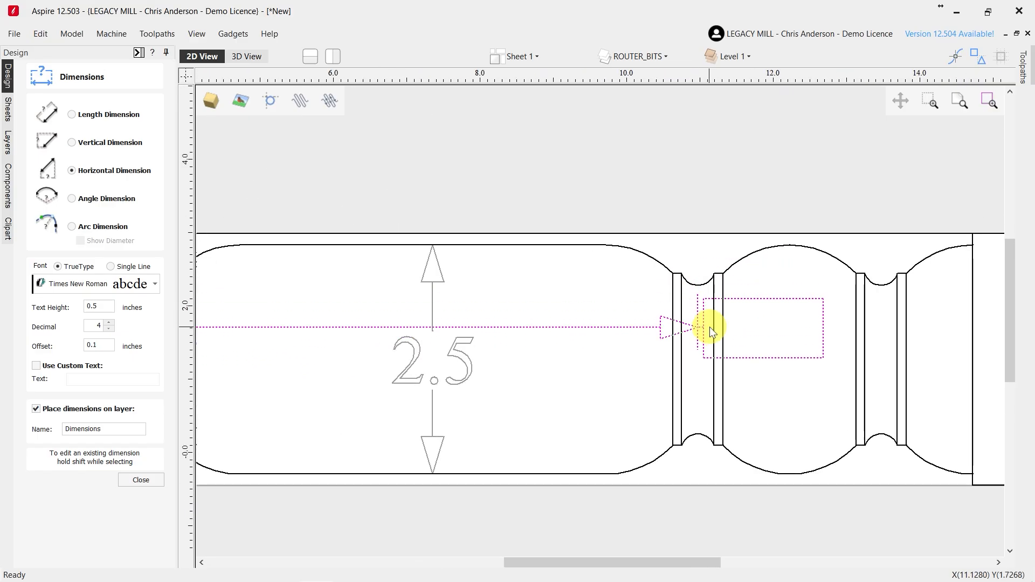
scroll(711, 325, down, 2)
click(484, 195)
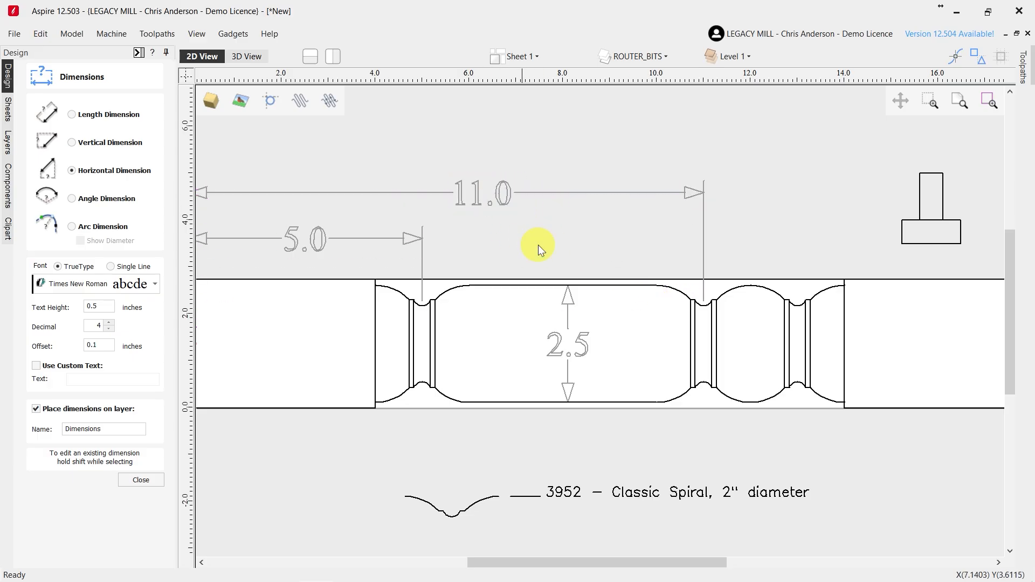
Add a horizontal dimension from the spindle's left end to the center of the third cove, above the other two, and finish dimensioning
scroll(534, 248, down, 2)
click(258, 323)
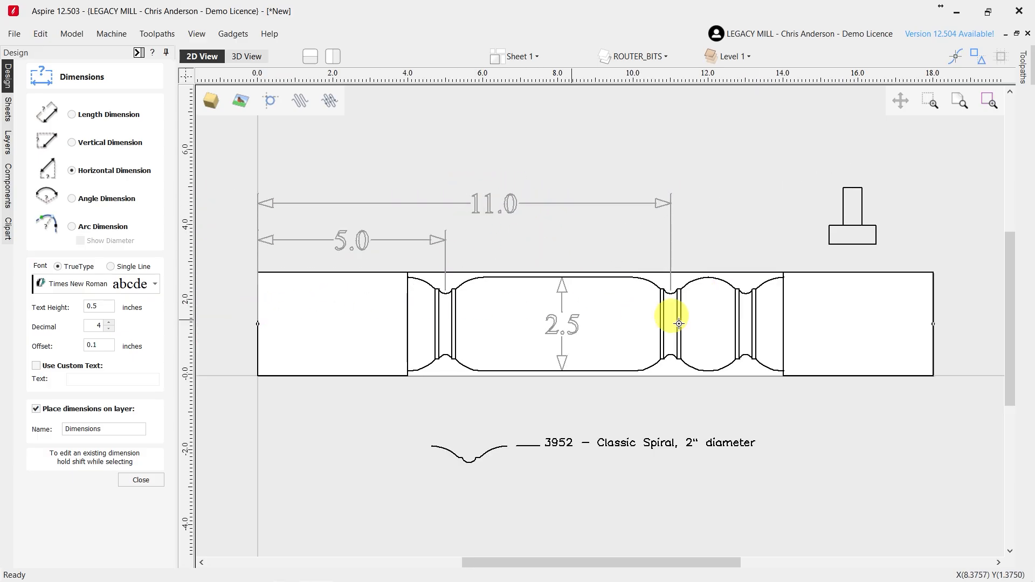
scroll(744, 286, up, 3)
click(734, 286)
scroll(696, 270, down, 3)
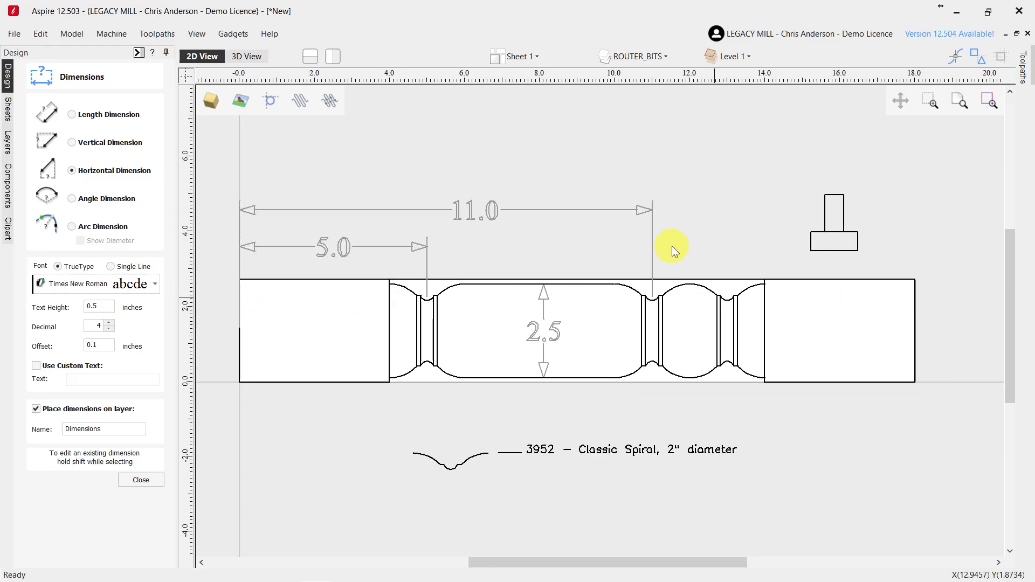
click(539, 171)
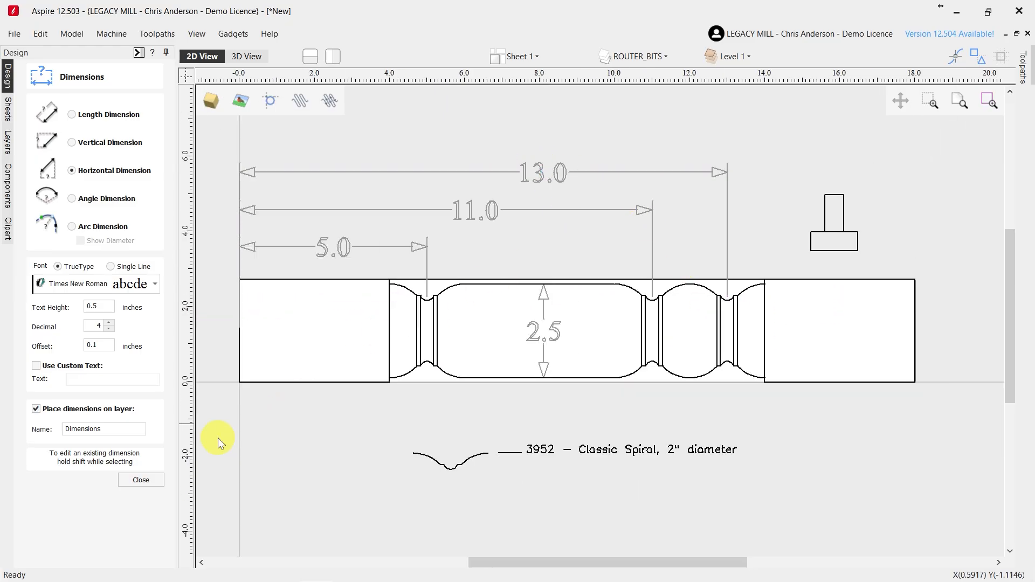
click(141, 480)
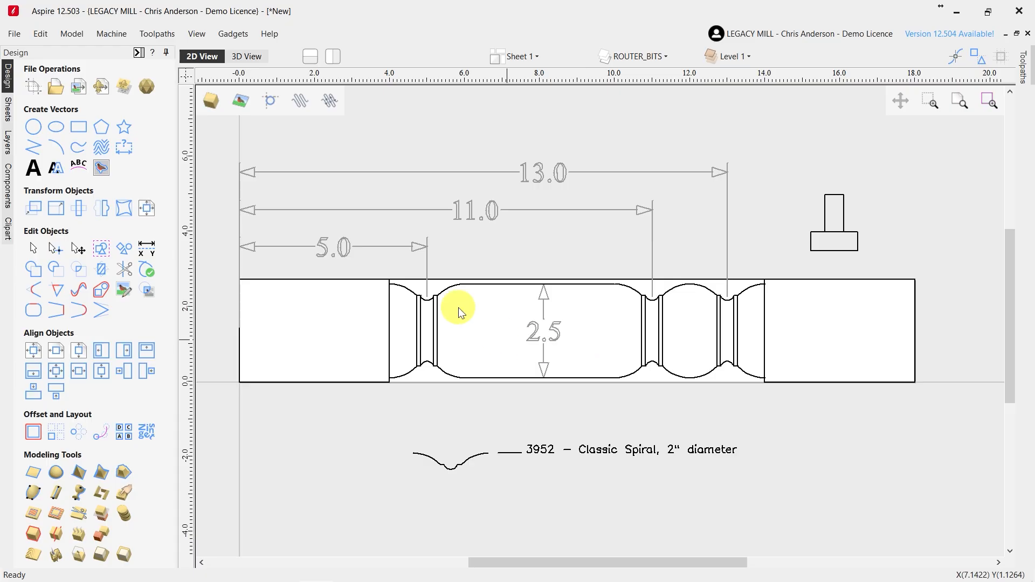
Highlight the upper cove profiles under the 5.0, 11.0 and 13.0 dimensions in turn to review the cut positions
drag(444, 288, 708, 291)
click(707, 289)
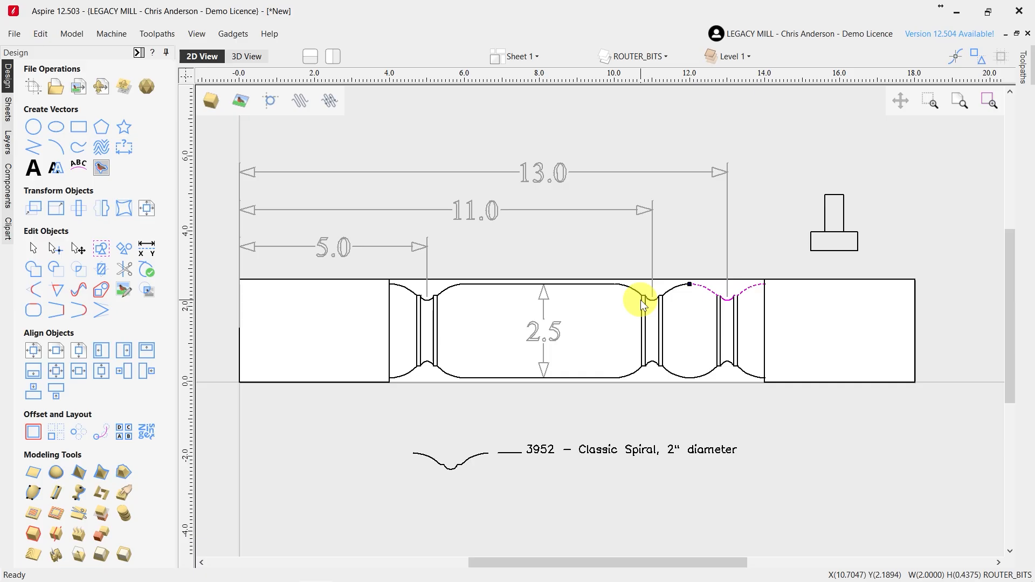
click(439, 289)
click(721, 294)
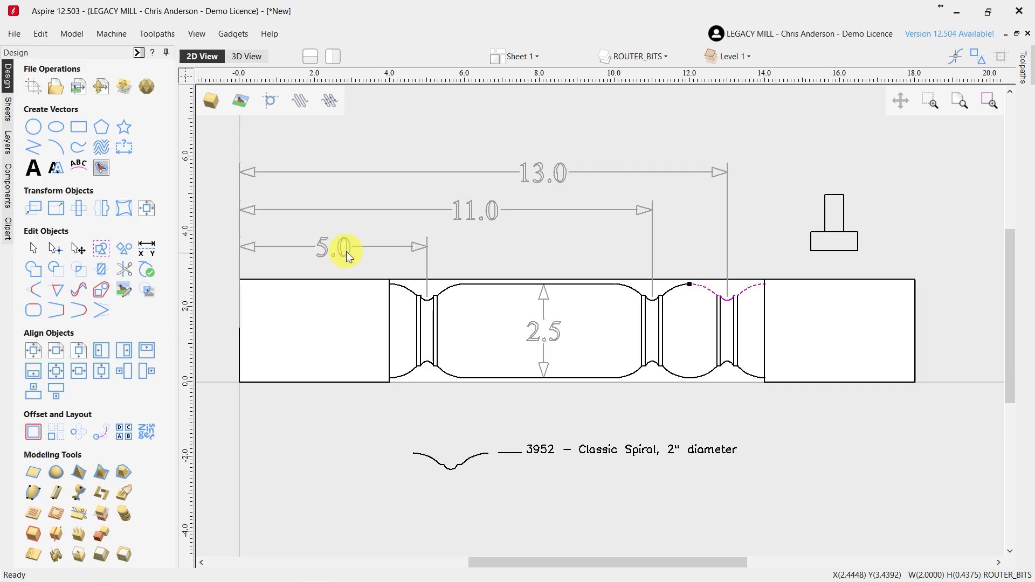
click(495, 317)
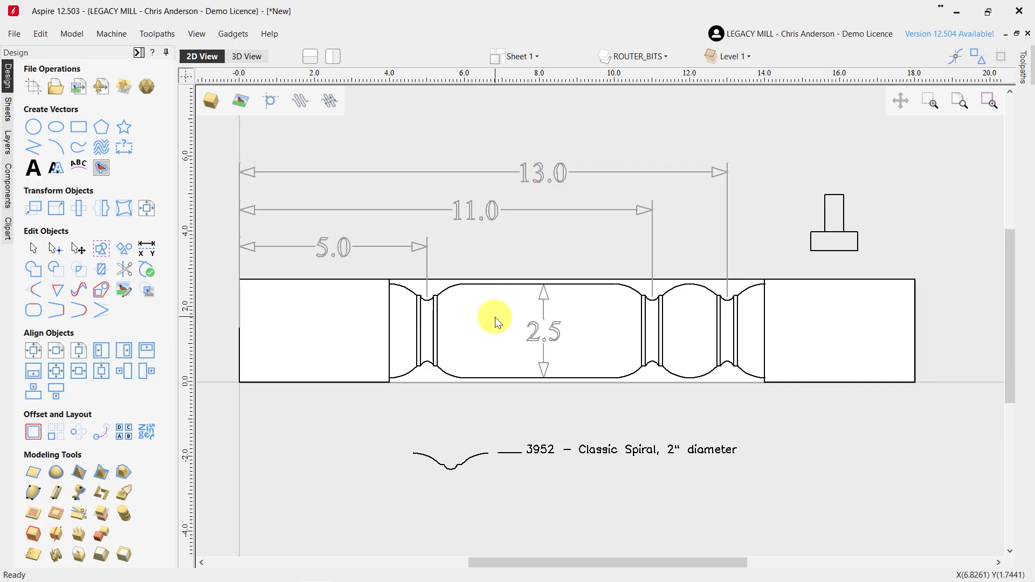
scroll(493, 322, up, 1)
click(440, 281)
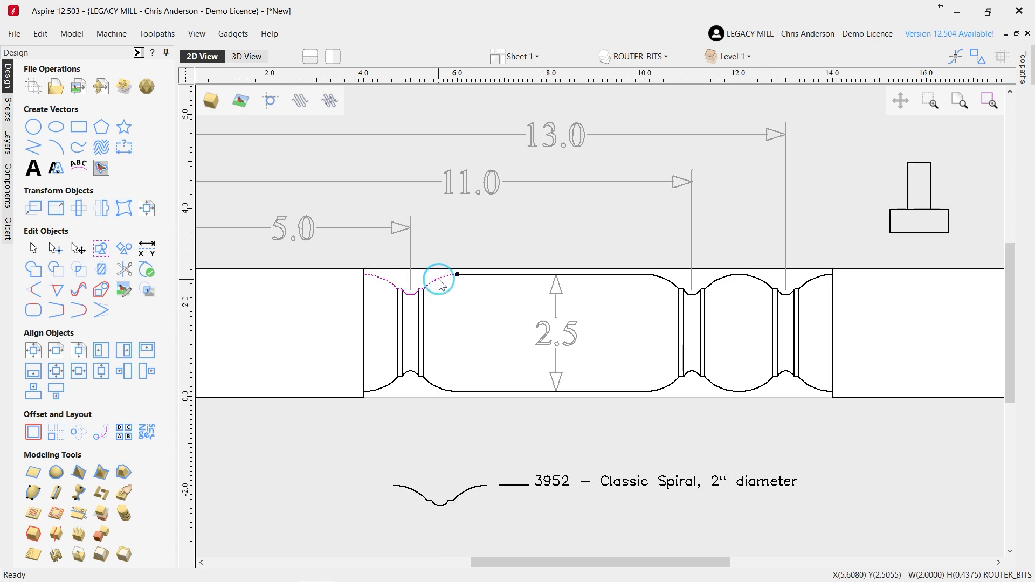
click(669, 285)
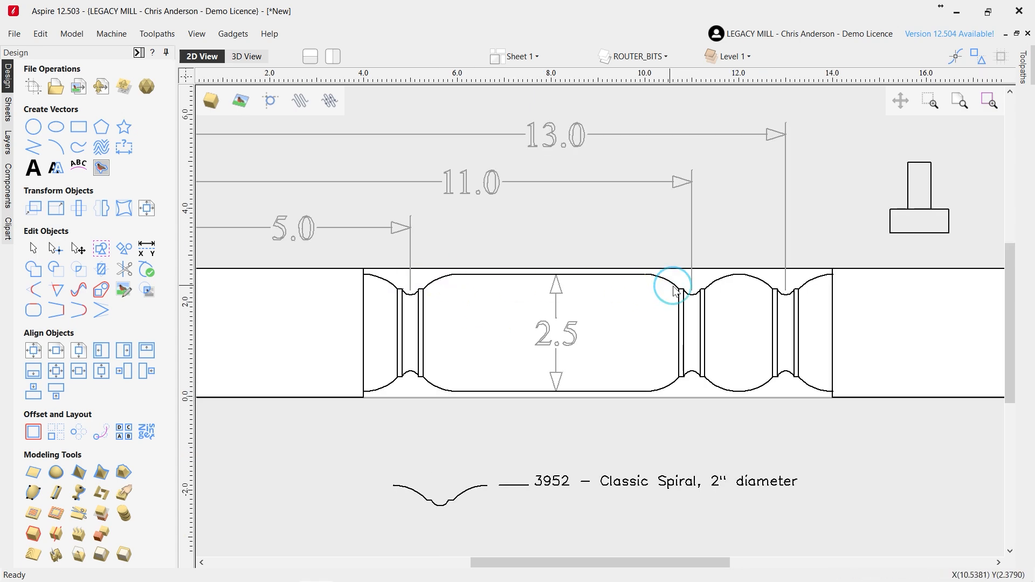
click(761, 284)
click(439, 282)
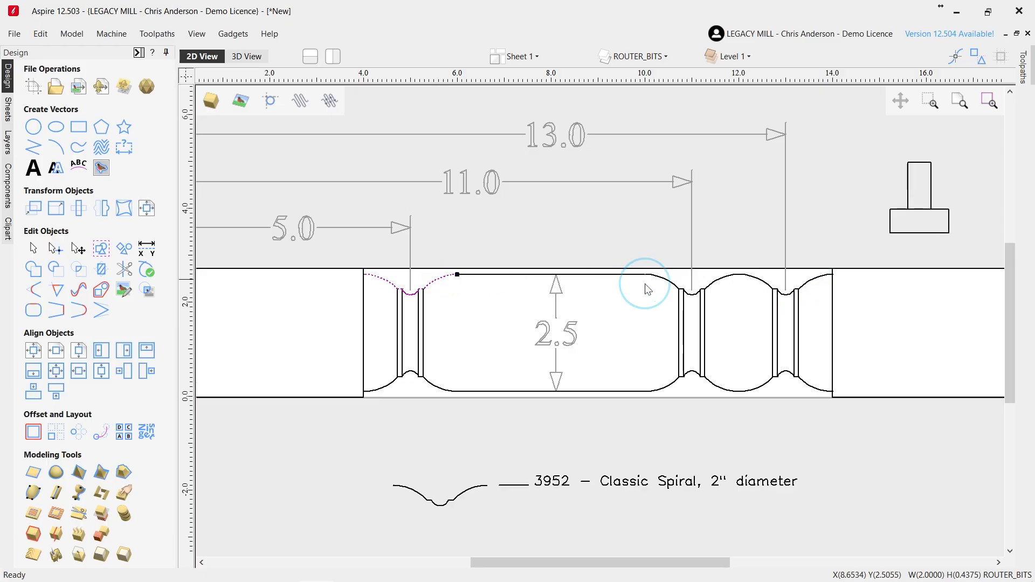
click(667, 281)
click(434, 279)
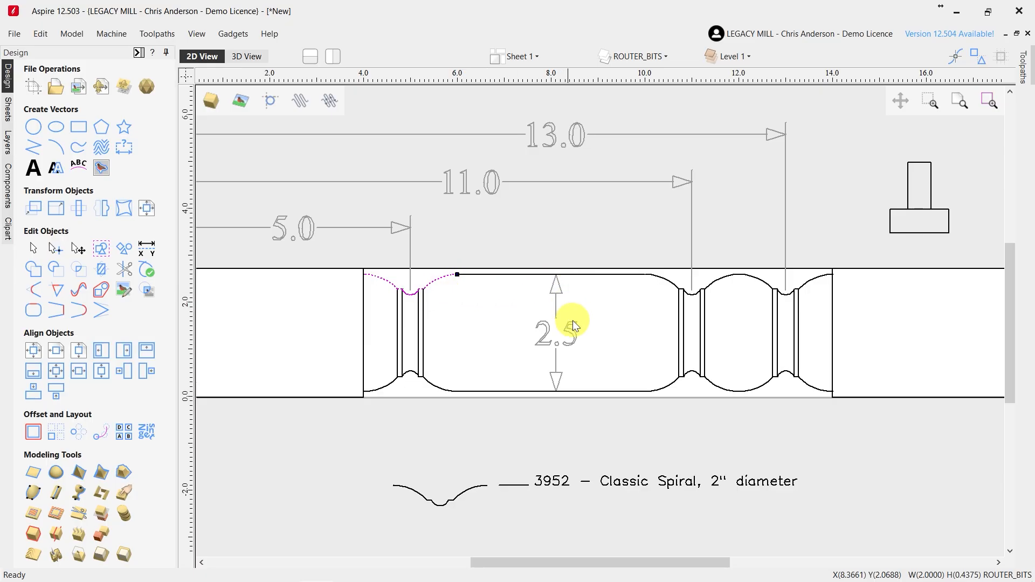
Compare the first cove's upper profile with the second and third coves by selecting each group, and clear the selection
click(538, 354)
click(376, 275)
drag(625, 247, 853, 409)
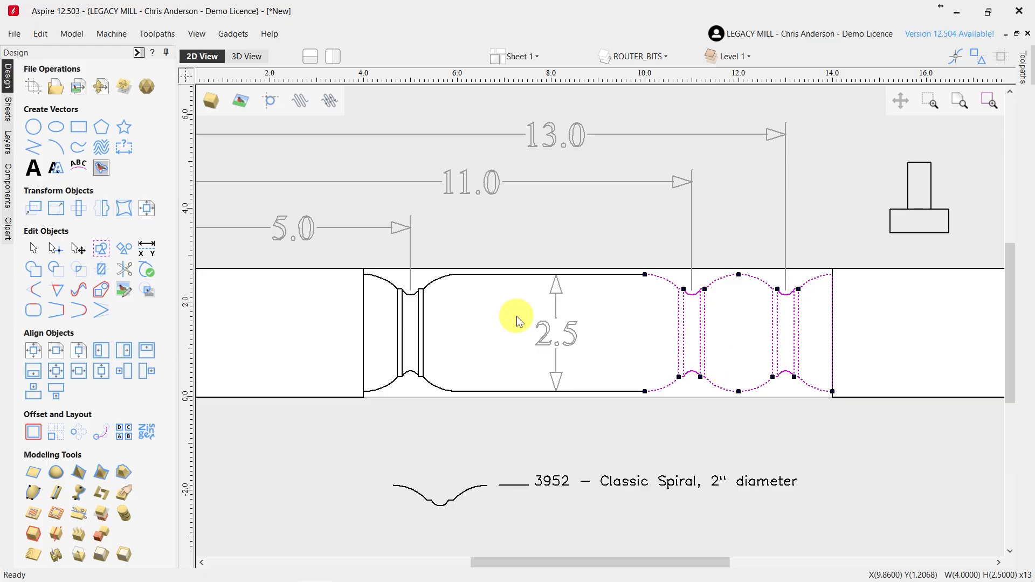
click(436, 284)
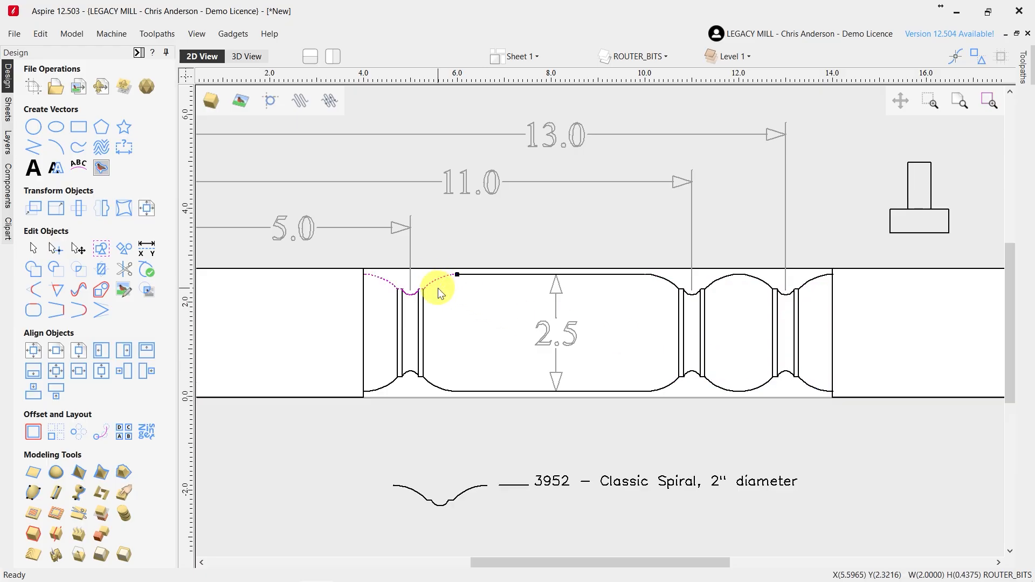
click(476, 301)
Highlight the three upper cove profiles once more from the first to the third, with the whole spindle in view
scroll(595, 326, down, 1)
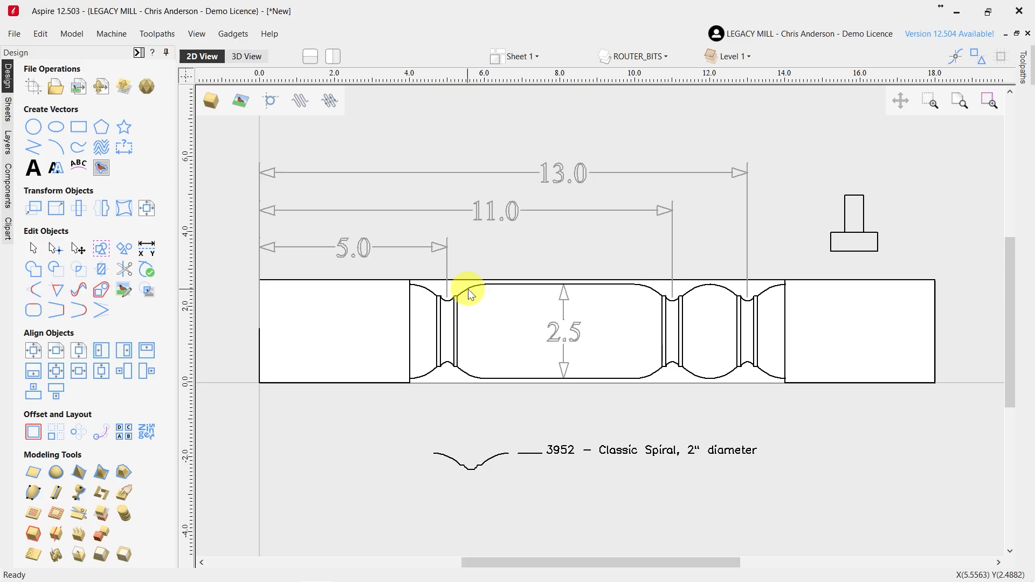
click(470, 294)
click(701, 286)
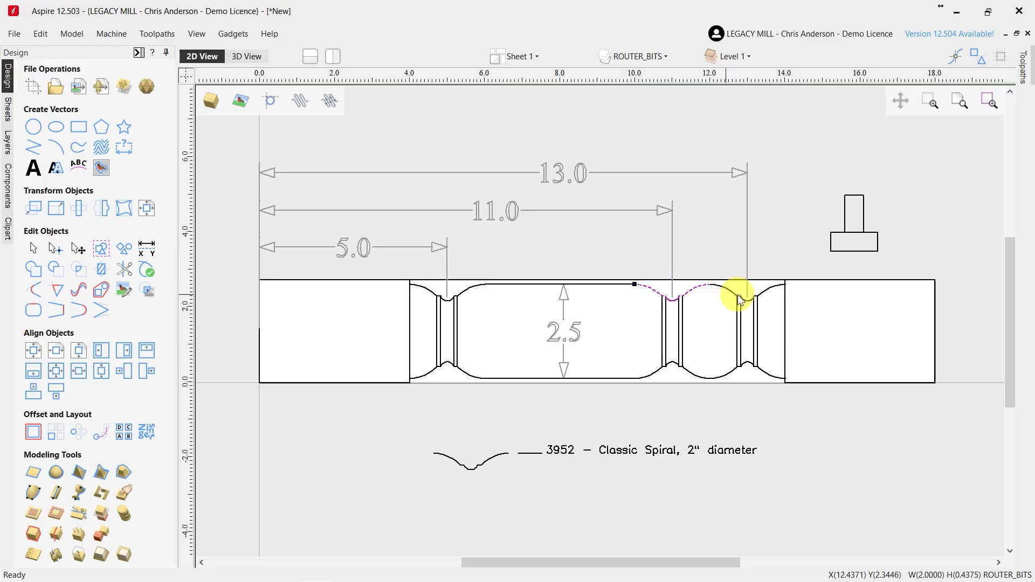
click(732, 294)
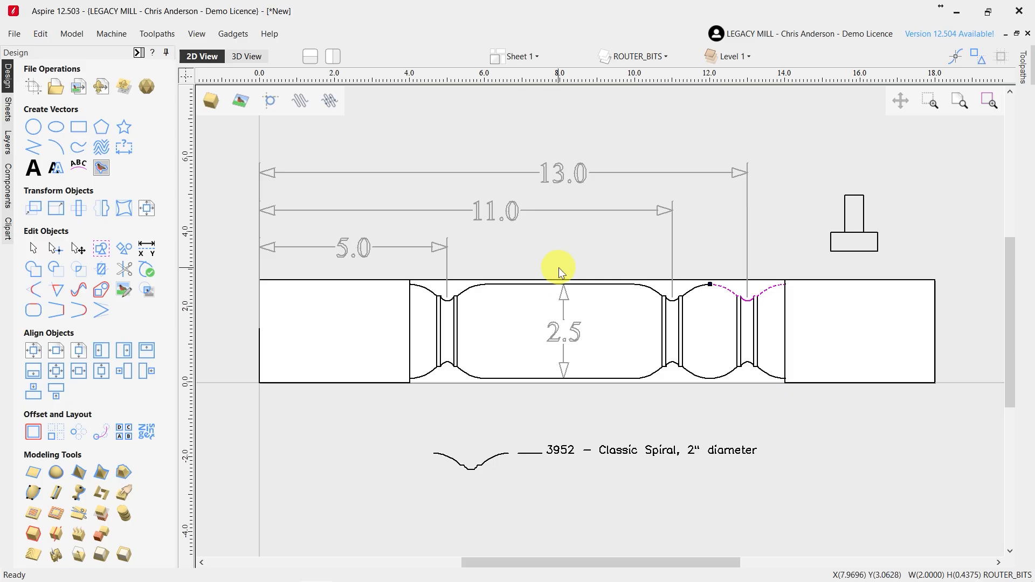
Switch to CCAM Pro, set the Tool Profile's X Axis Position to 5,11,13 and select the Use Profile Height parameter
key(alt+Tab)
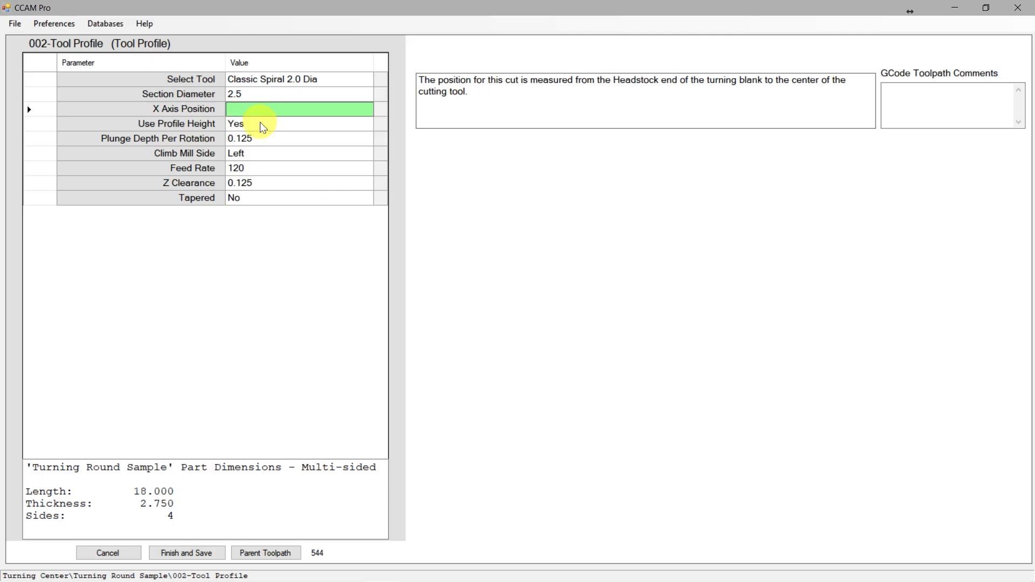
text(5,11,13)
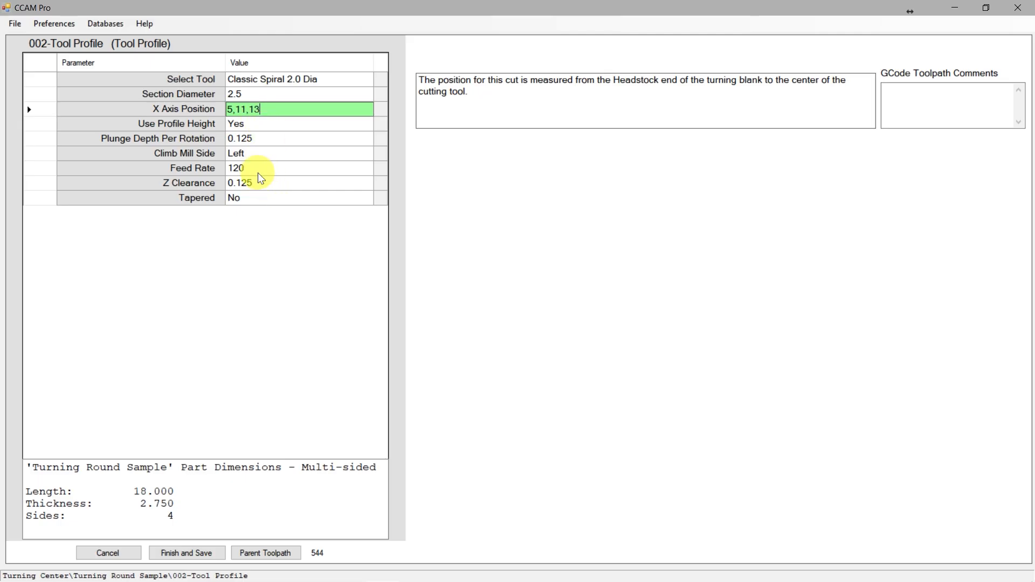
click(259, 139)
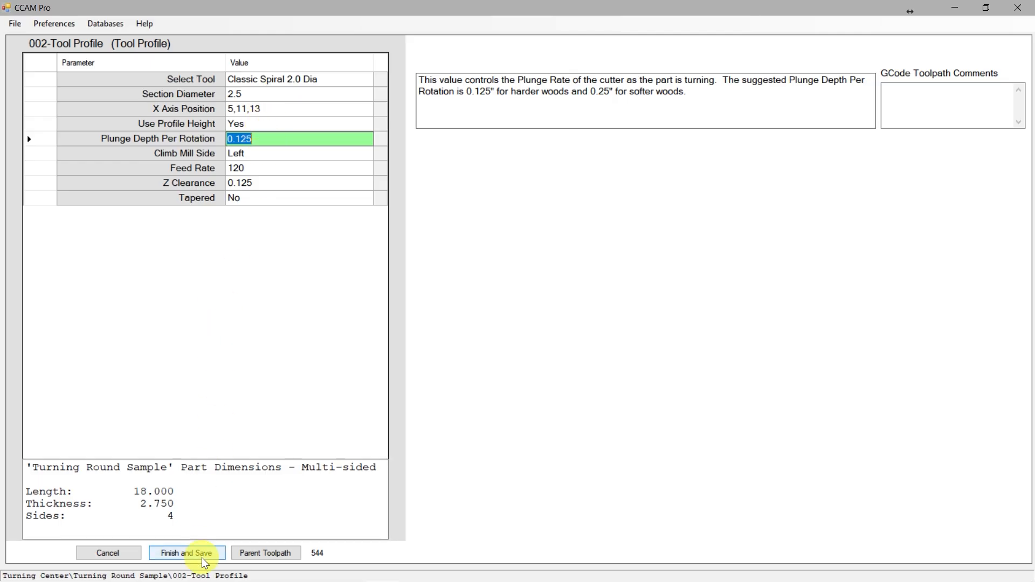
click(272, 124)
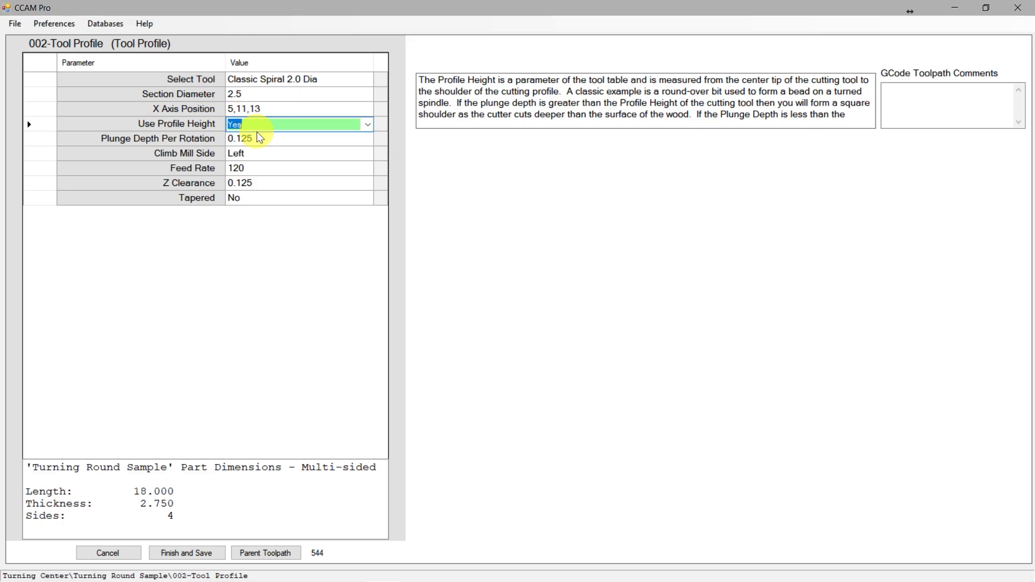
Switch back to Aspire and move the Classic Spiral cutter profile onto the upper edge of the 2.5 diameter section, between the first and second coves
click(319, 572)
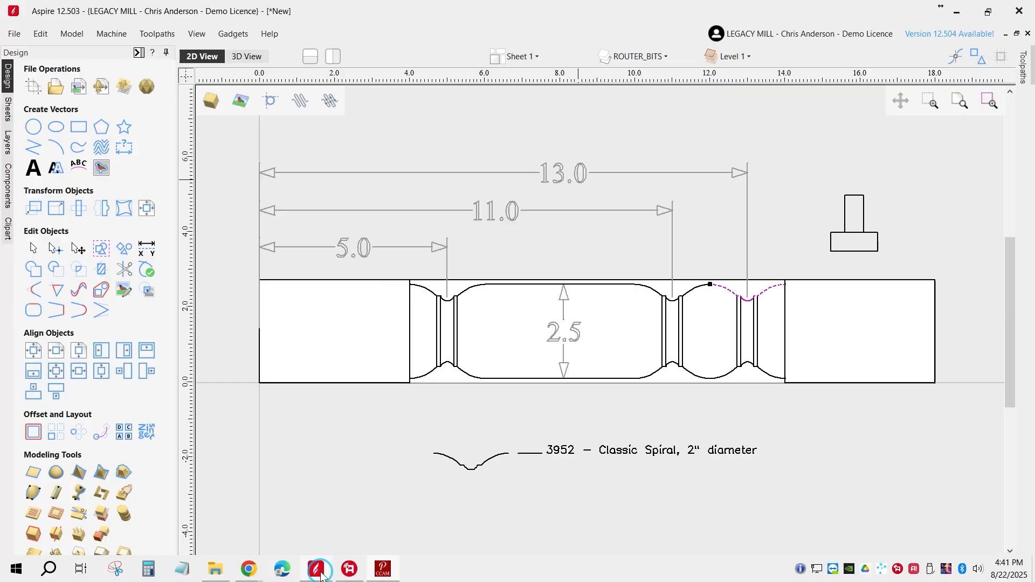
scroll(486, 461, up, 1)
double_click(489, 464)
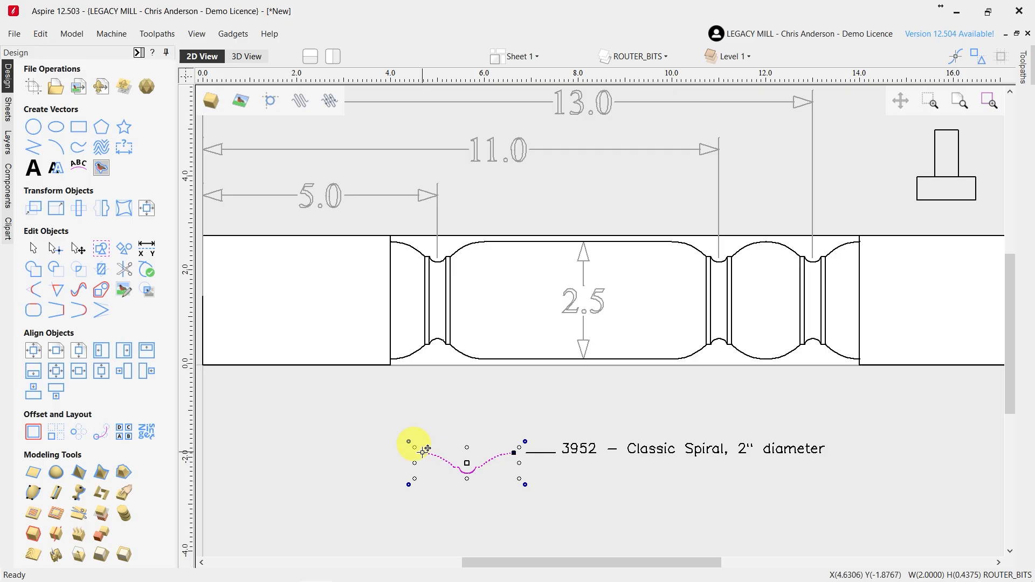
drag(421, 451, 514, 245)
scroll(534, 265, up, 4)
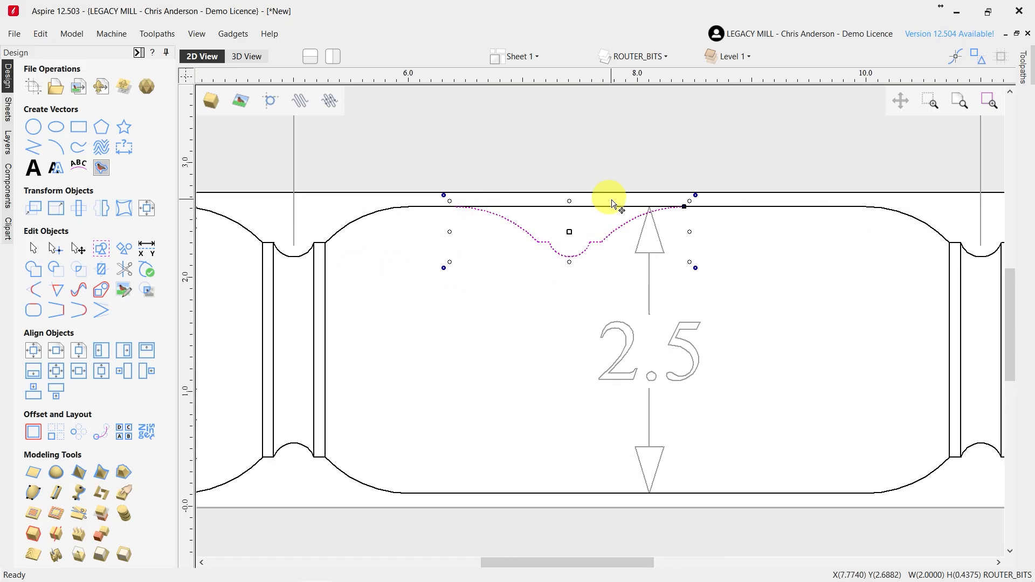
Inspect the Classic Spiral cutter profile placed on the upper edge of the 2.5 diameter section beside the first cove
scroll(663, 243, down, 3)
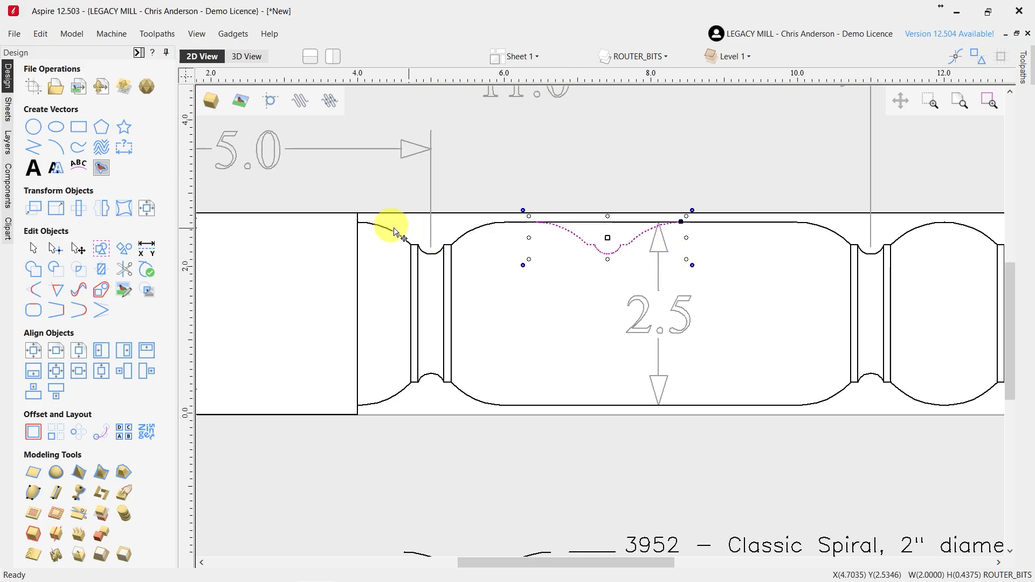
click(597, 294)
click(604, 251)
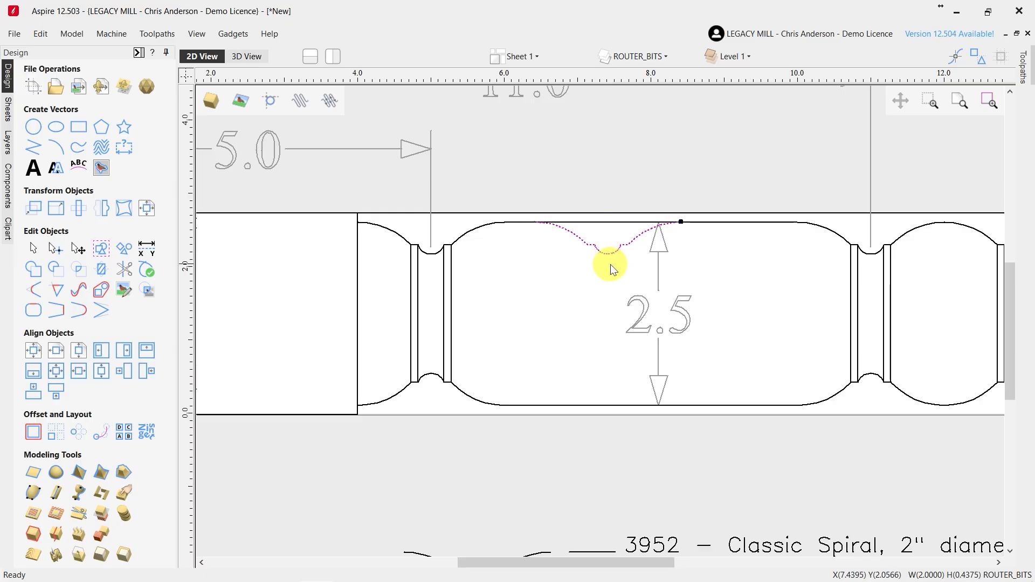
click(599, 267)
scroll(596, 266, down, 5)
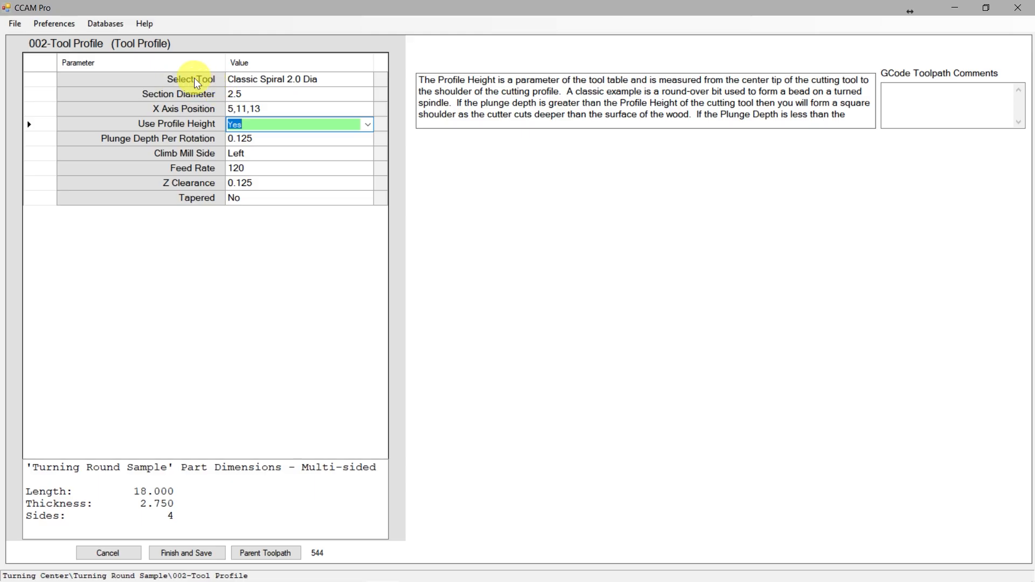
Switch to CCAM Pro, check the Classic Spiral 2.0 Dia's Profile Height in the tool database, and reselect the tool with last assigned number 2
click(326, 81)
click(327, 80)
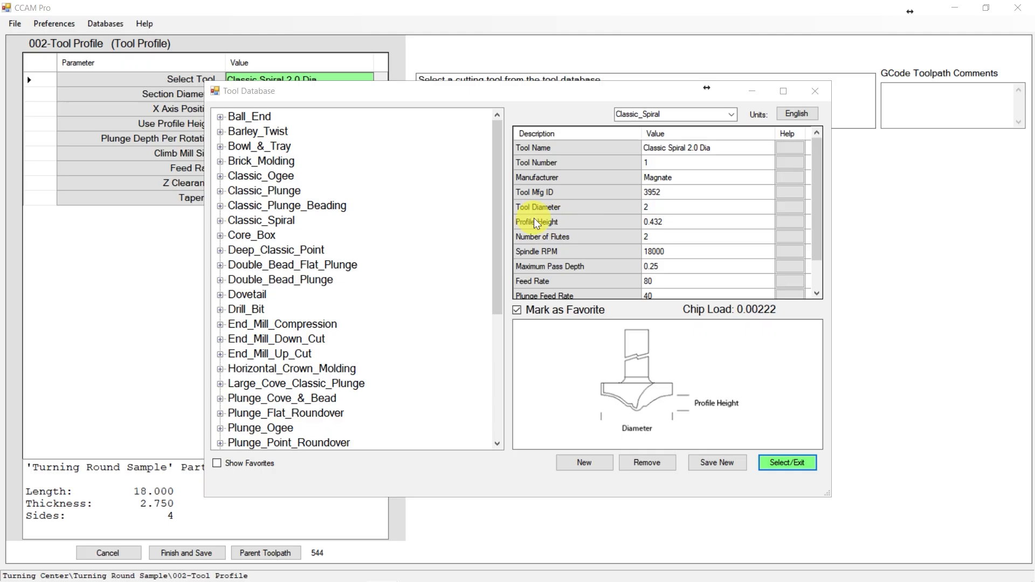
click(649, 225)
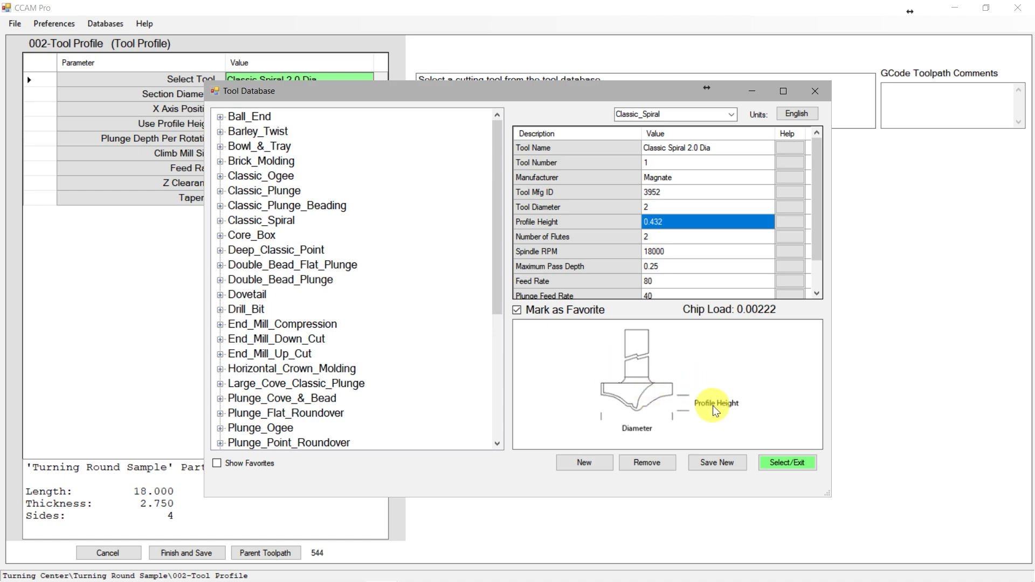
click(788, 464)
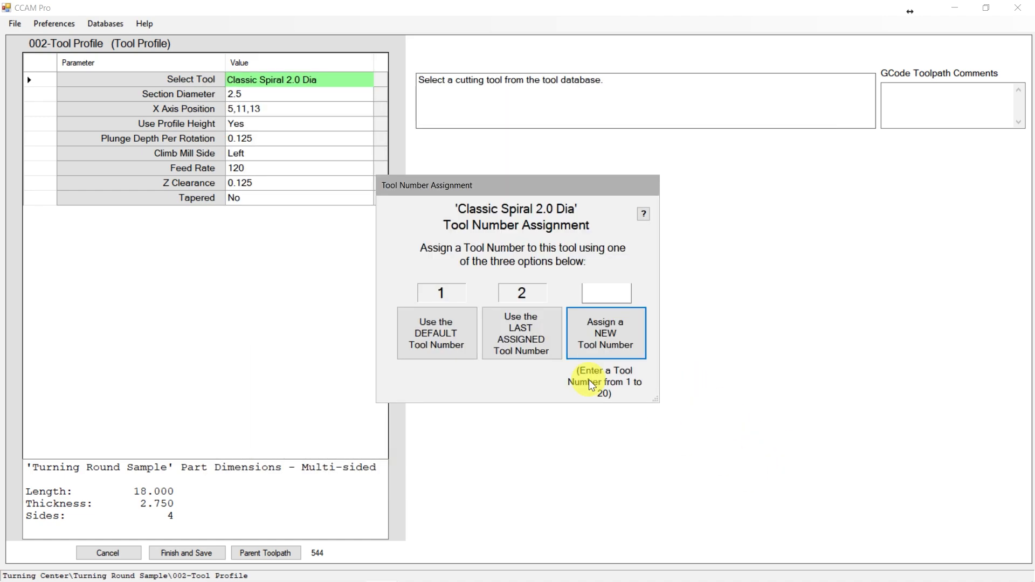
click(527, 342)
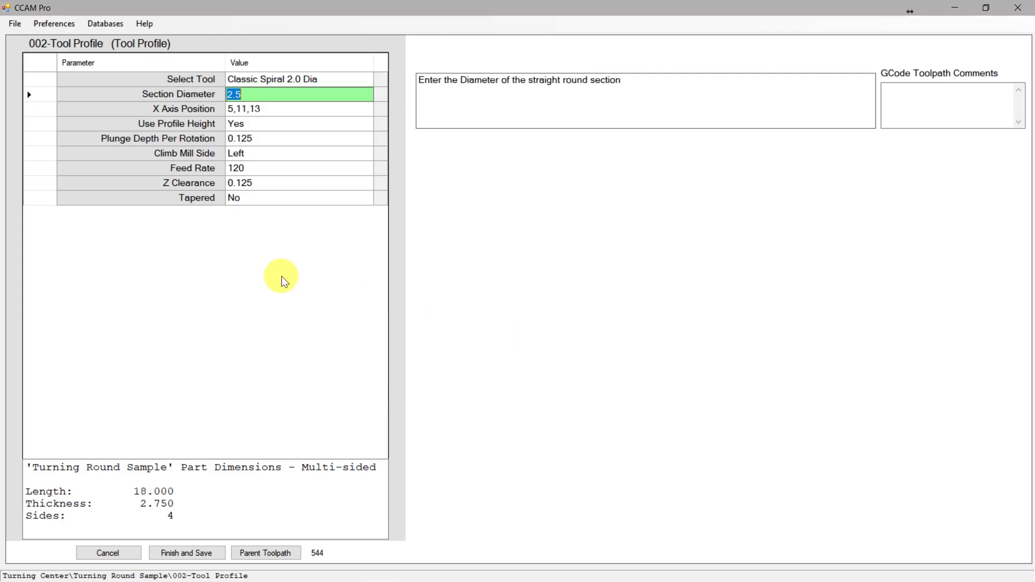
Keep Use Profile Height at Yes and Tapered at No after checking the Aspire drawing, and save the finished Tool Profile toolpath
click(254, 124)
click(284, 230)
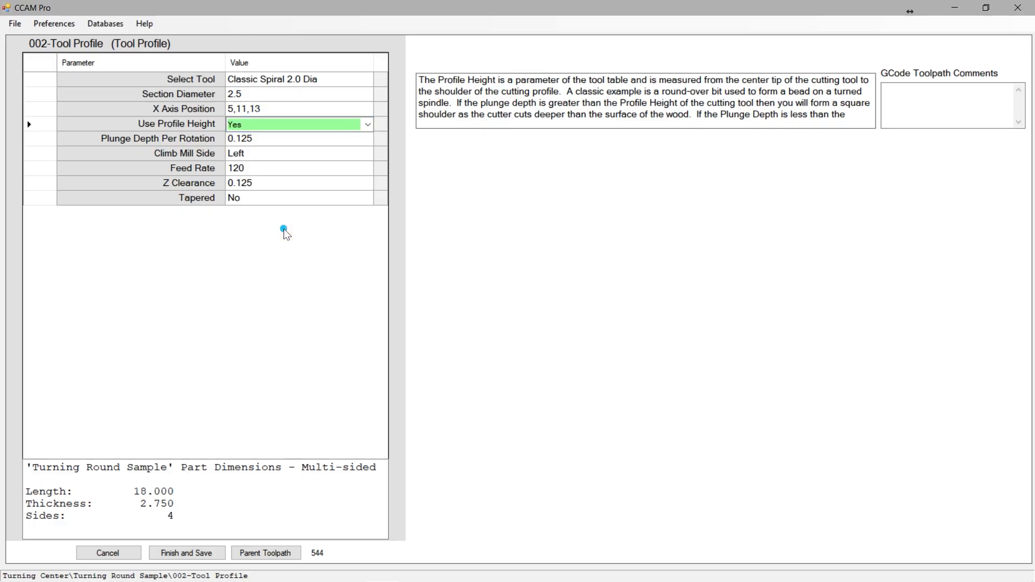
click(259, 198)
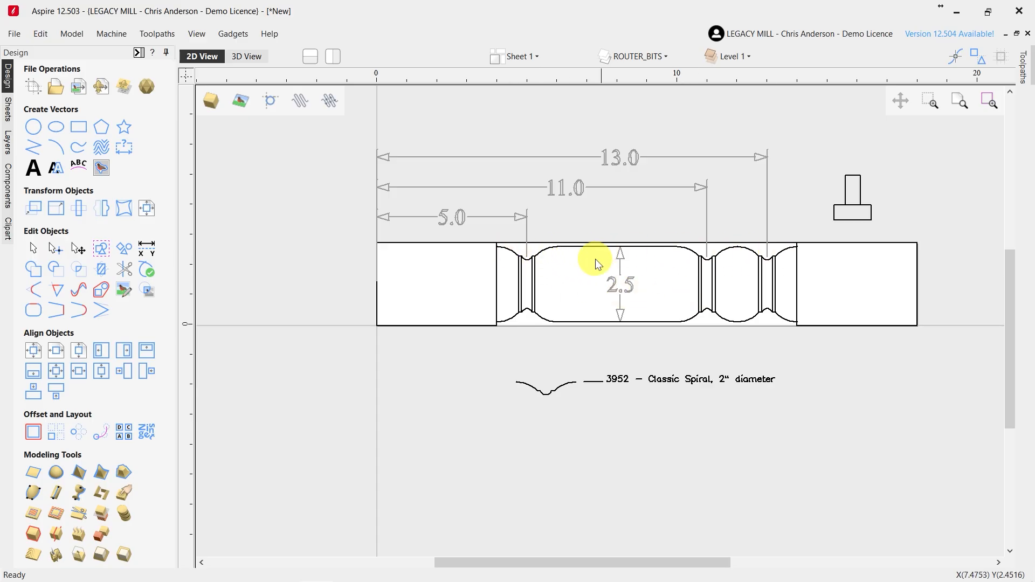
key(alt+Tab)
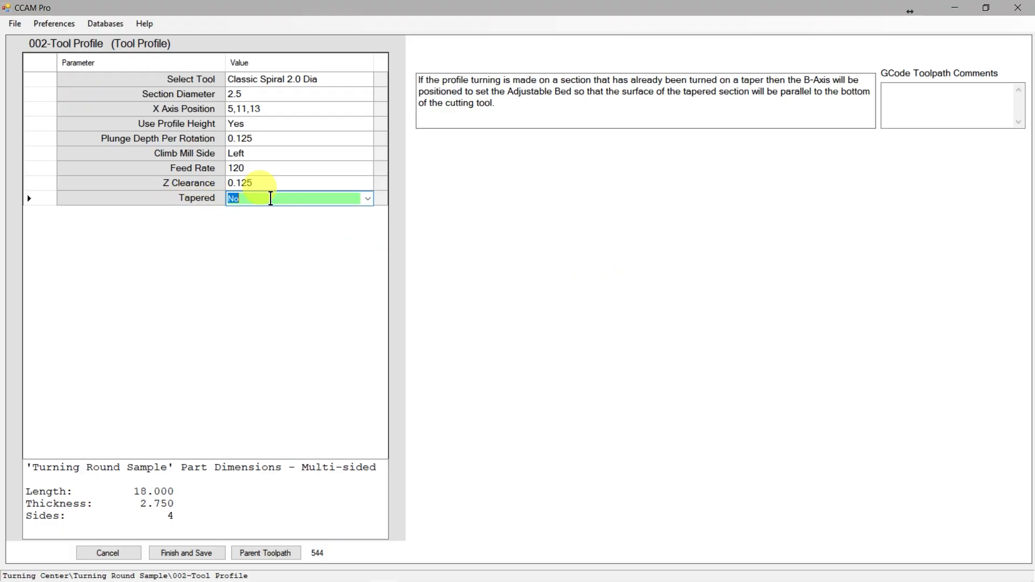
click(189, 554)
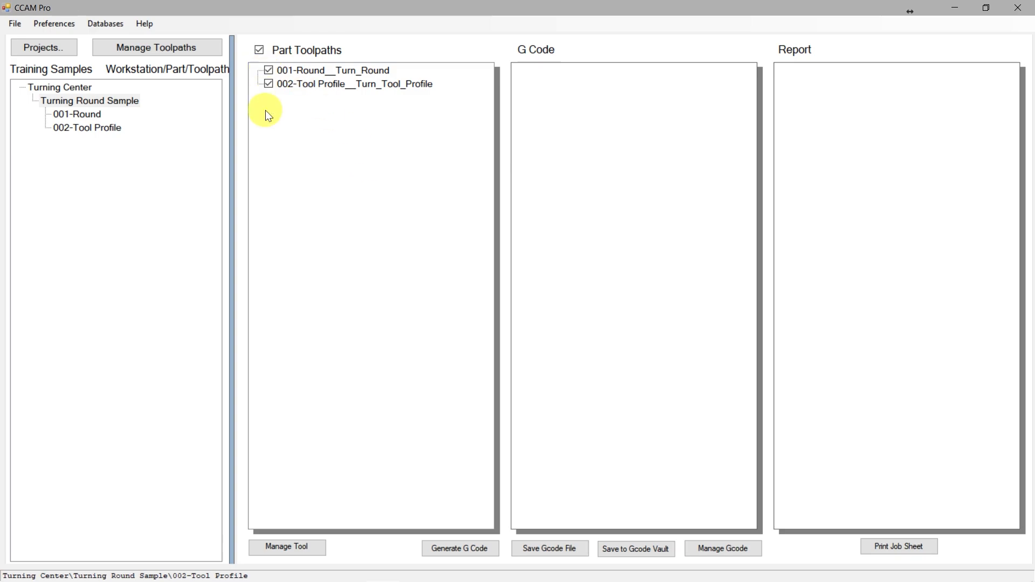
Generate G-code for both the 001-Round and 002-Tool Profile toolpaths and highlight the T1 and T2 tool names in the header
click(463, 548)
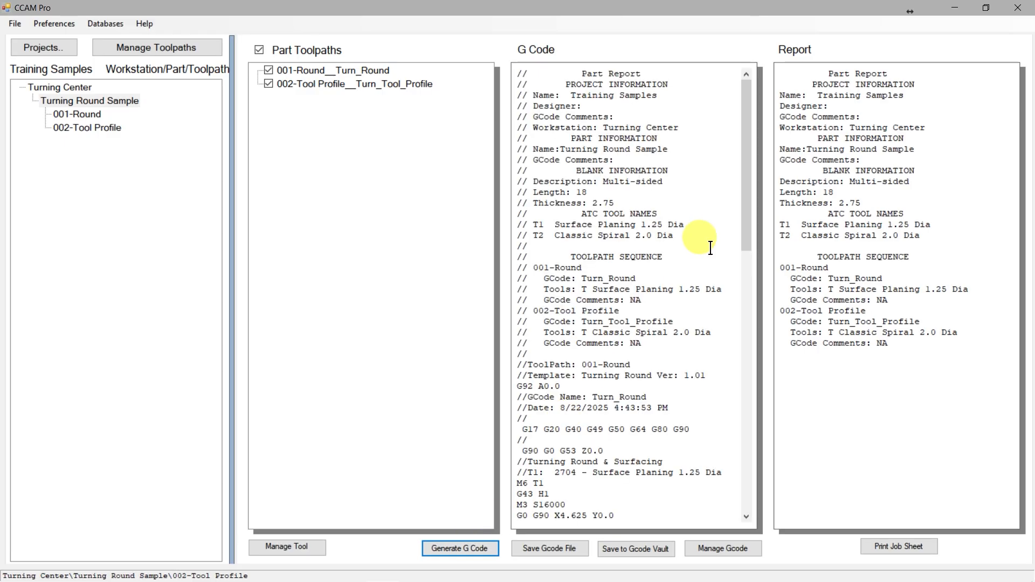
drag(685, 225, 538, 223)
drag(674, 235, 537, 239)
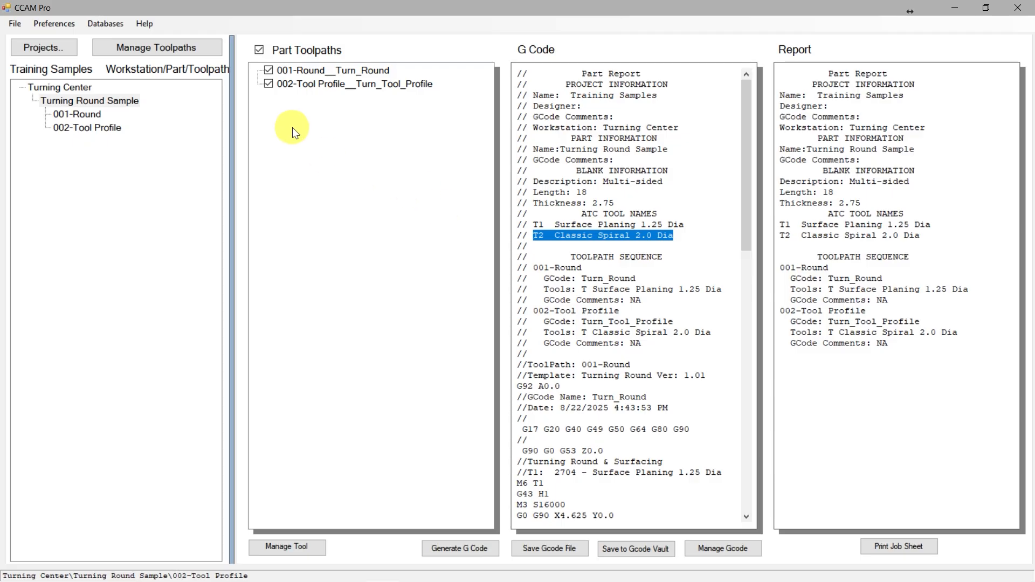
Exclude 001-Round, generate G-code for 002-Tool Profile only, and review its tool header and cutting moves through the program's end
click(268, 73)
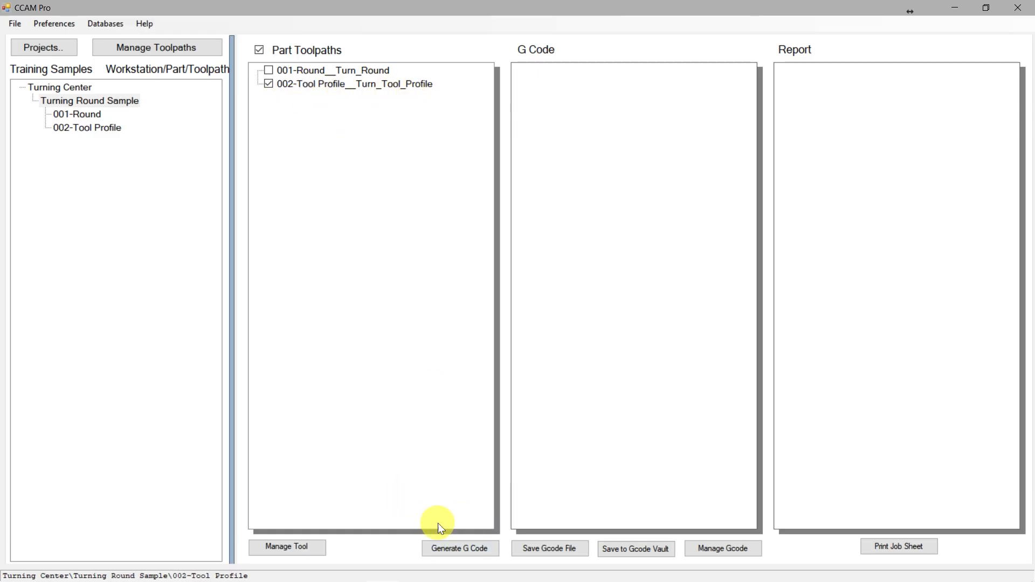
click(454, 547)
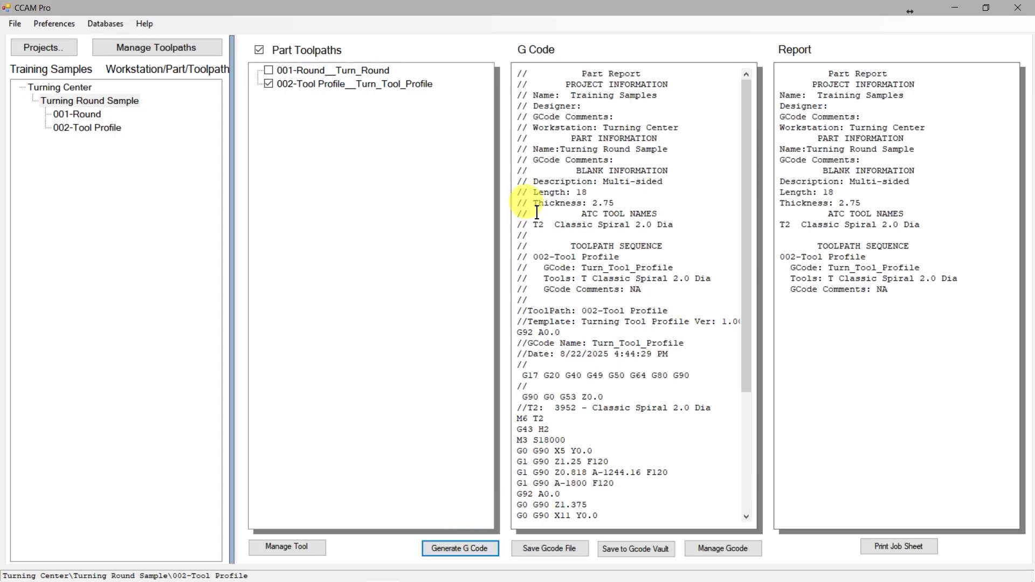
double_click(659, 226)
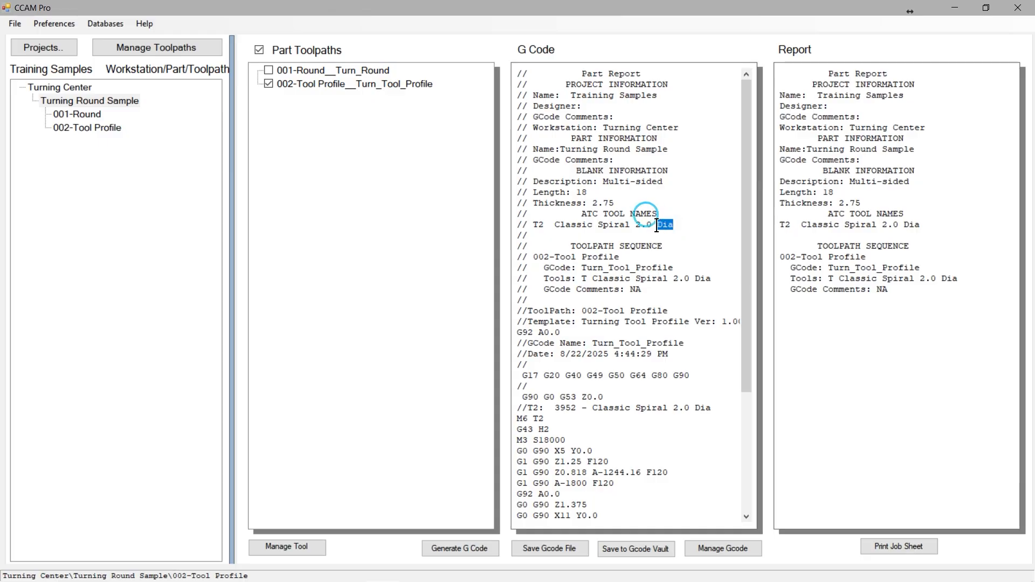
drag(657, 227, 534, 225)
click(634, 229)
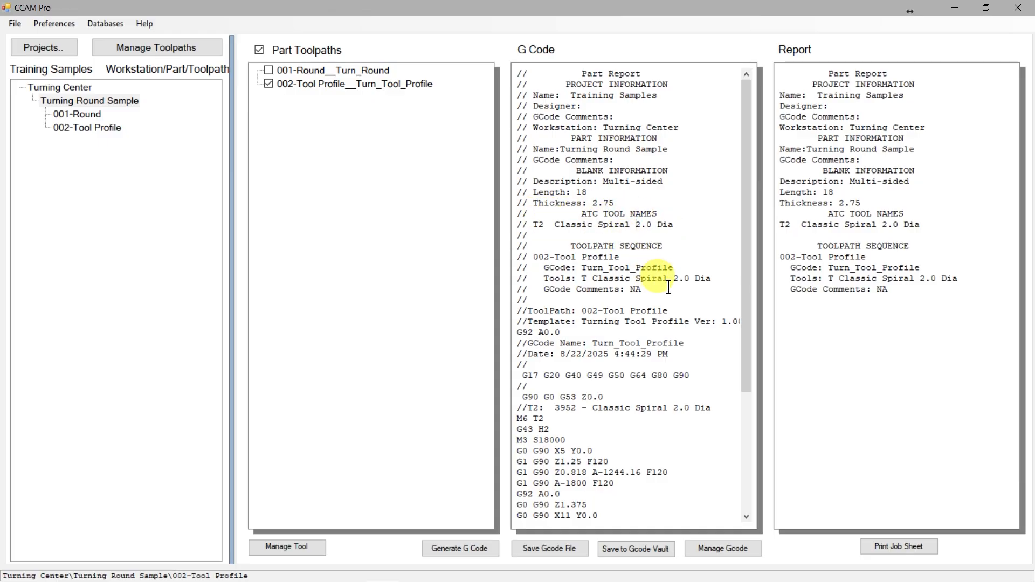
scroll(668, 287, down, 5)
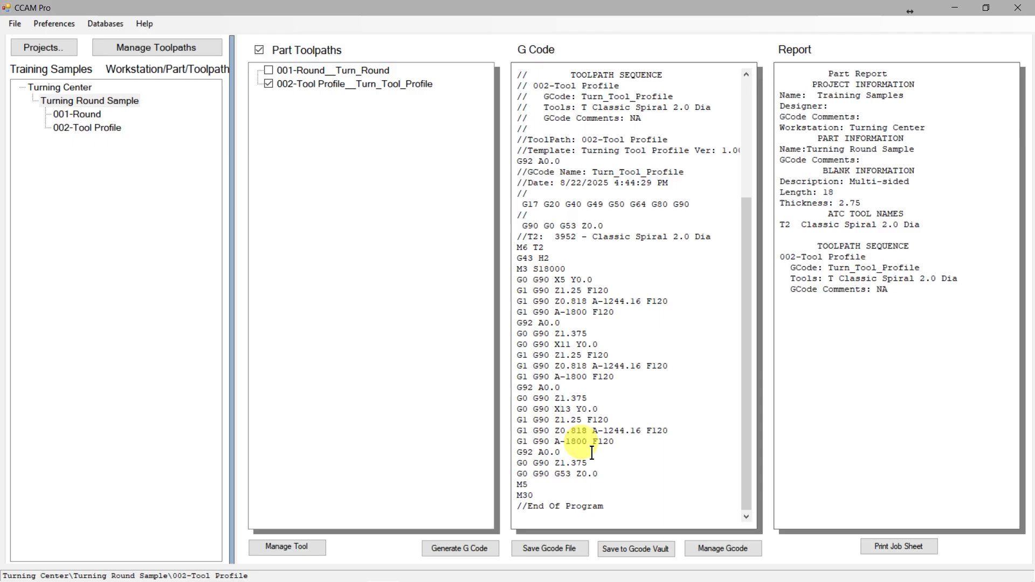
Start saving the G-code file and locate the C6 - CCAM Pro Training folder through the recent Turning Round Sample - G-Code file
click(554, 548)
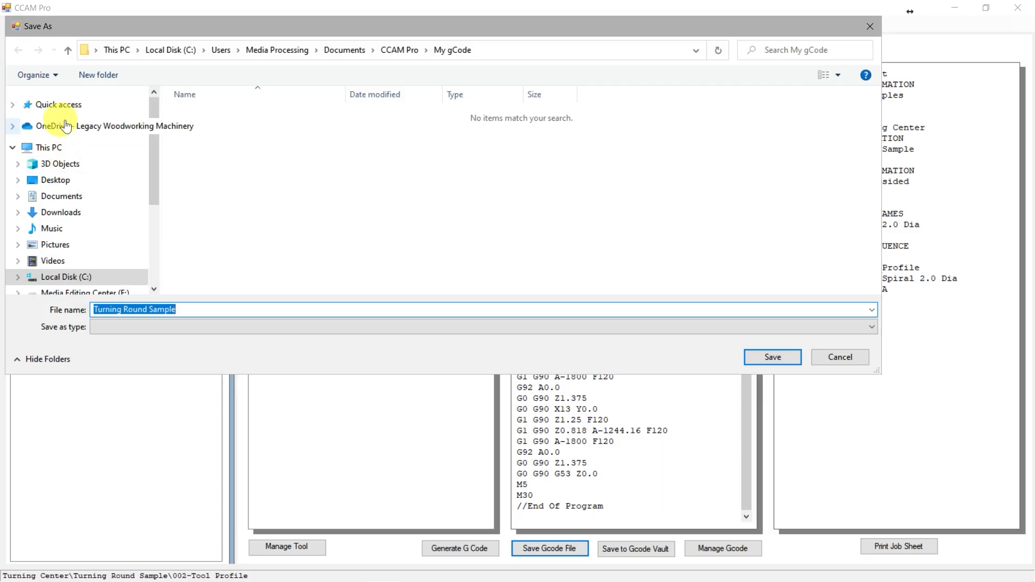
click(58, 106)
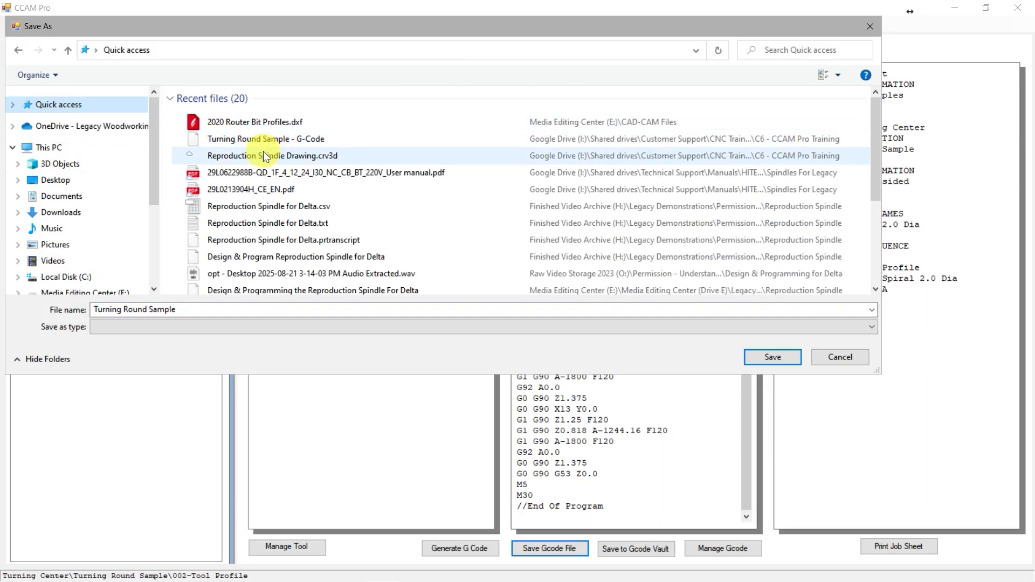
right_click(260, 140)
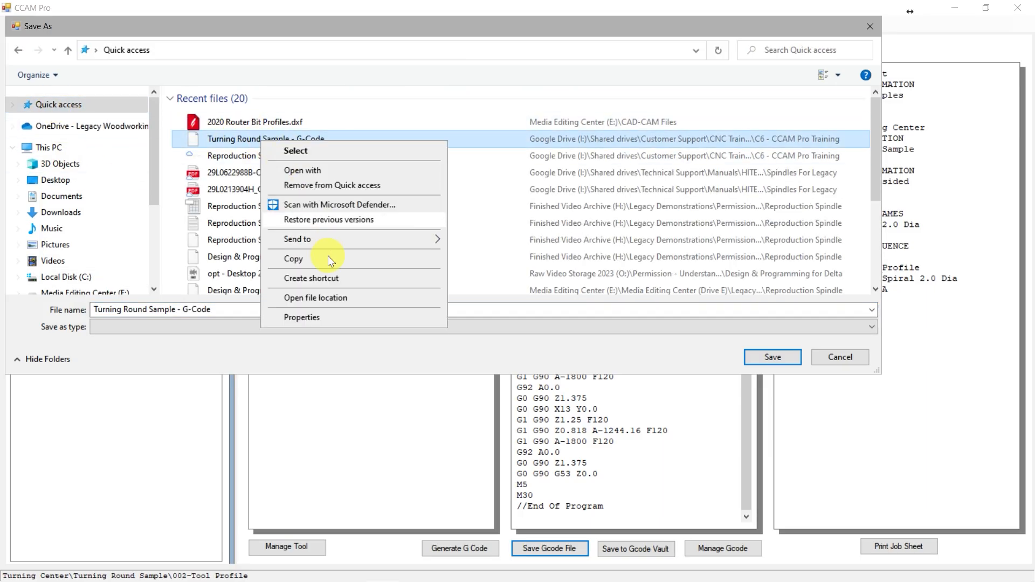
click(330, 299)
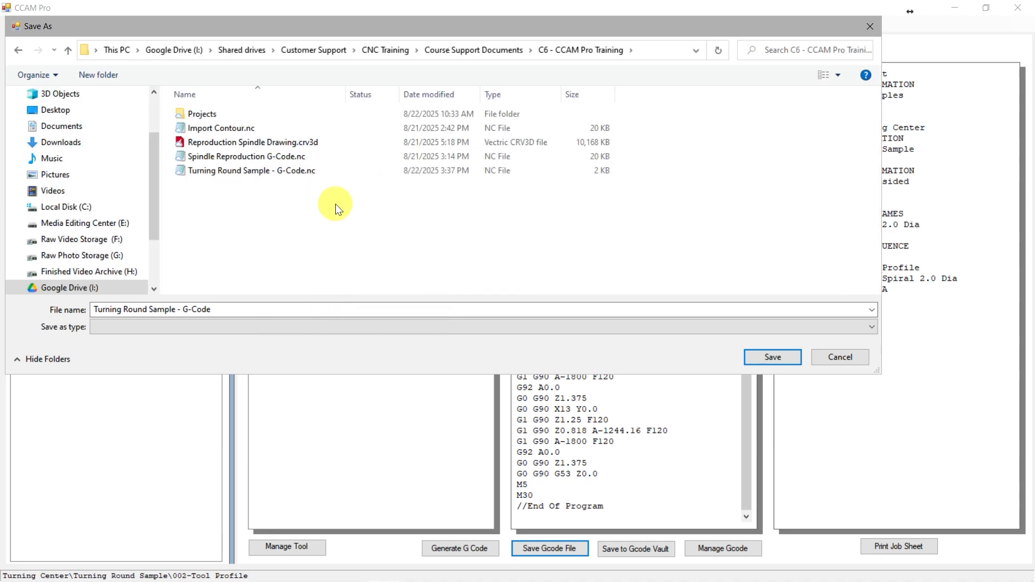
Replace "Round" with "Tool Profile" in the file name and save the G-code as Turning Tool Profile Sample - G-Code
click(154, 309)
click(155, 310)
key(BackSpace)
key(BackSpace)
key(BackSpace)
key(BackSpace)
key(BackSpace)
text(Tool Profile)
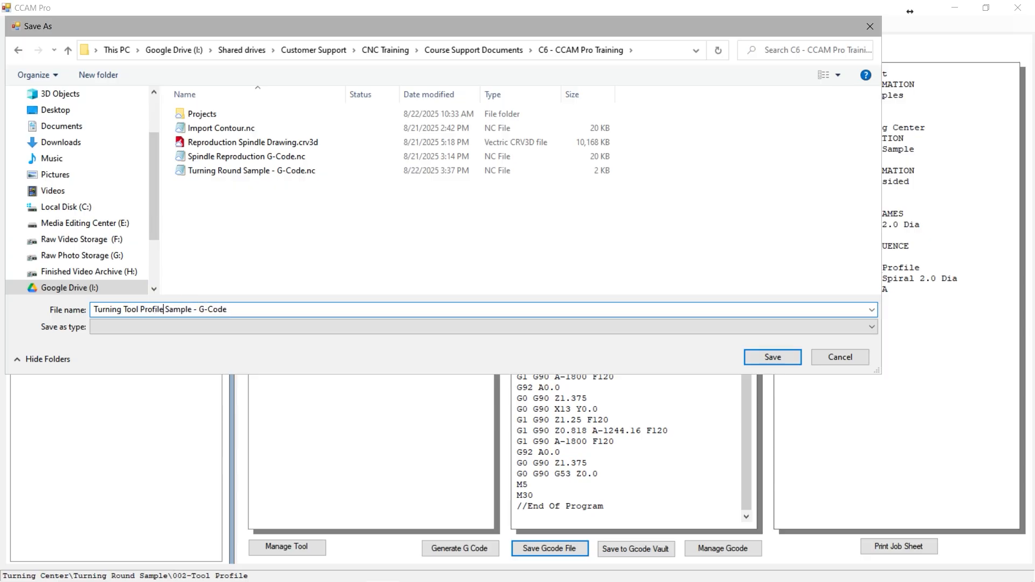
click(774, 357)
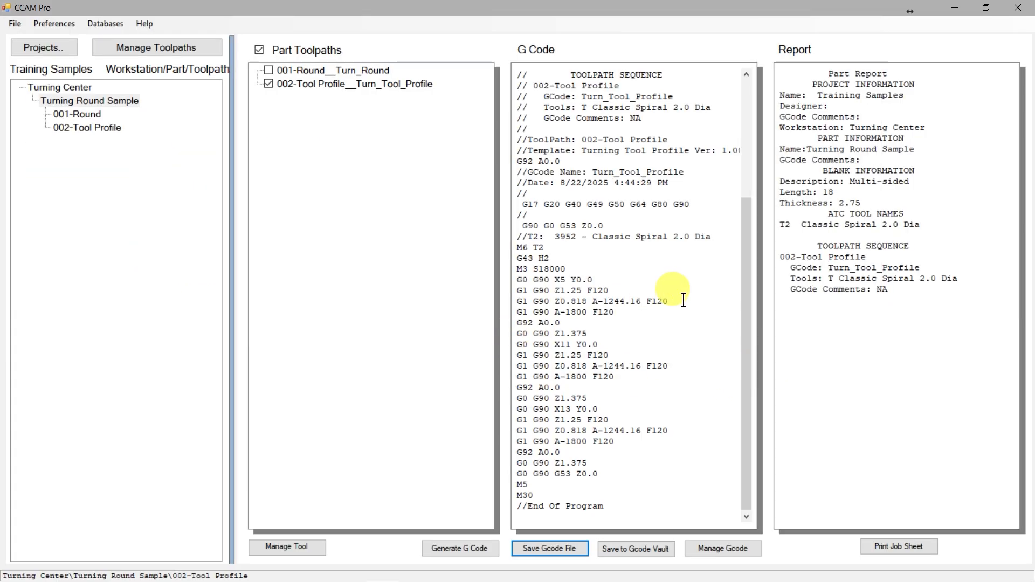